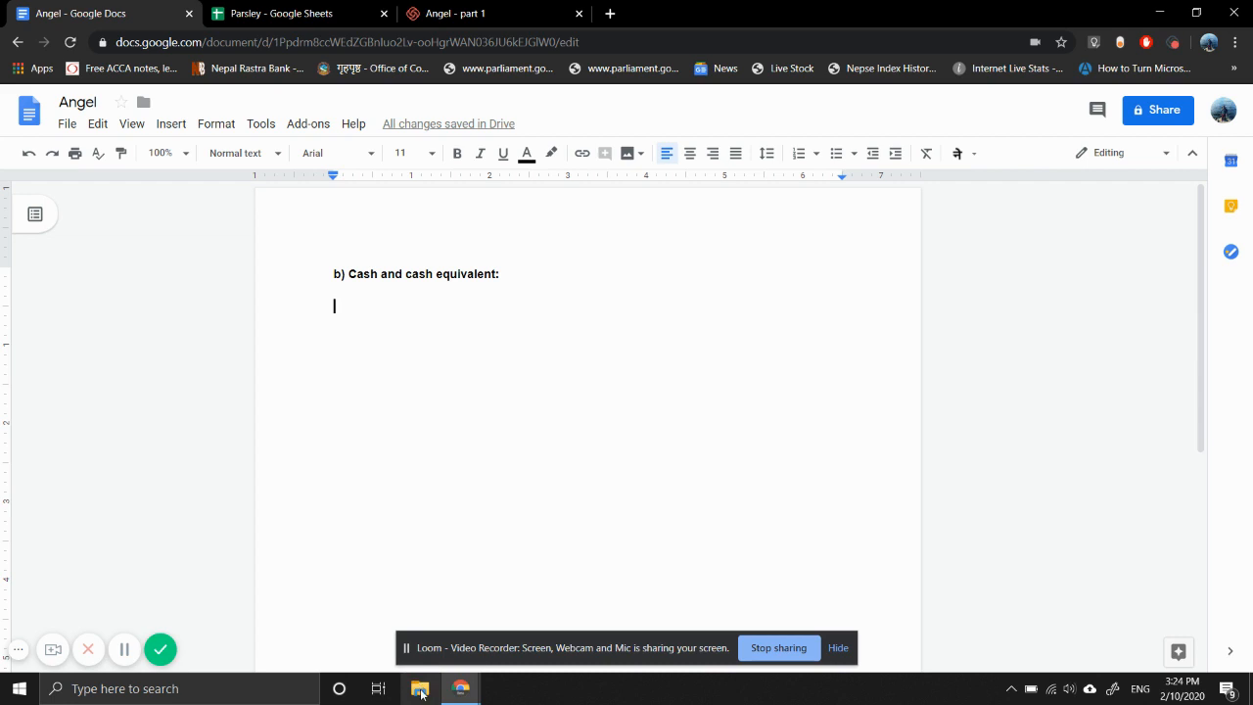
Open the Desktop folder in File Explorer and view the SharedScreenshot image
click(421, 691)
click(421, 692)
click(421, 691)
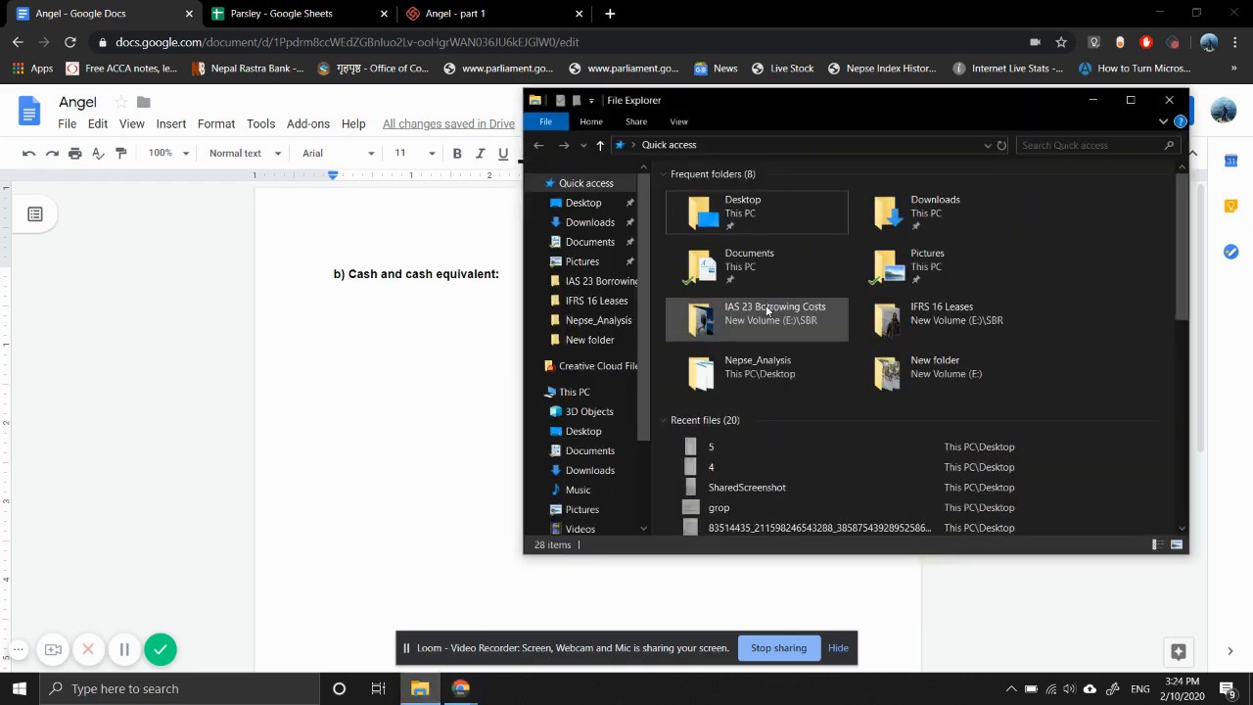
click(585, 203)
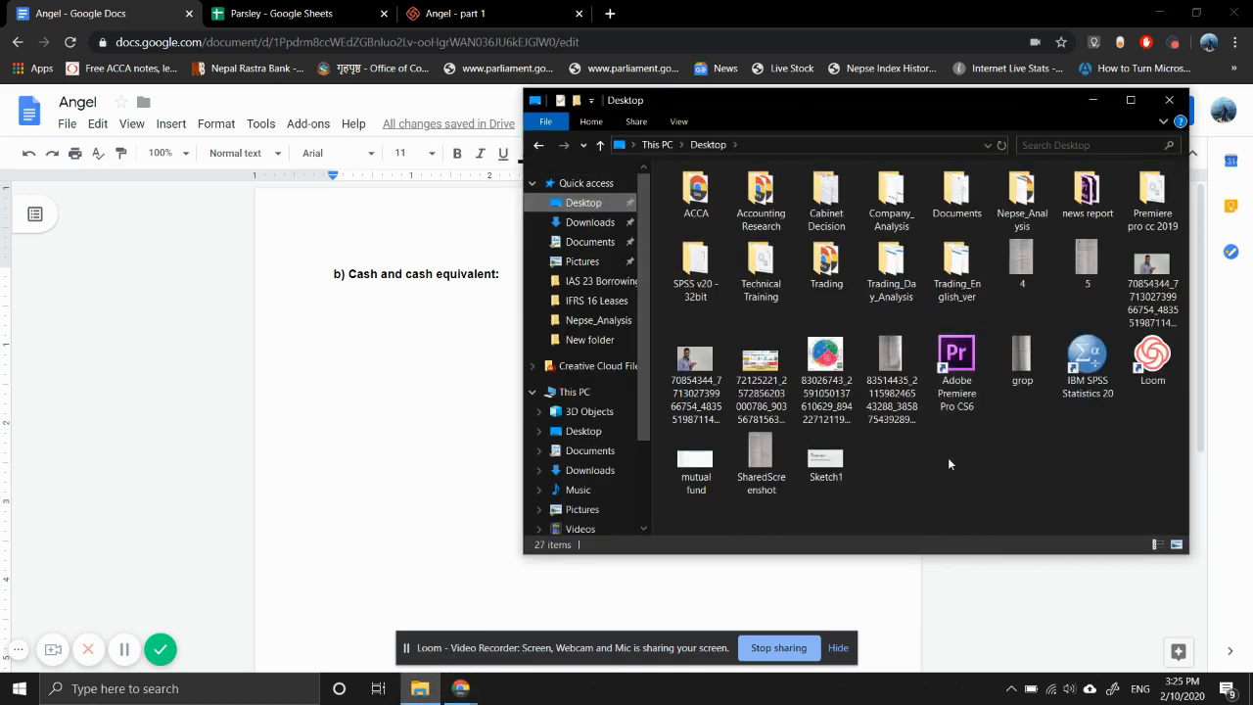
double_click(756, 464)
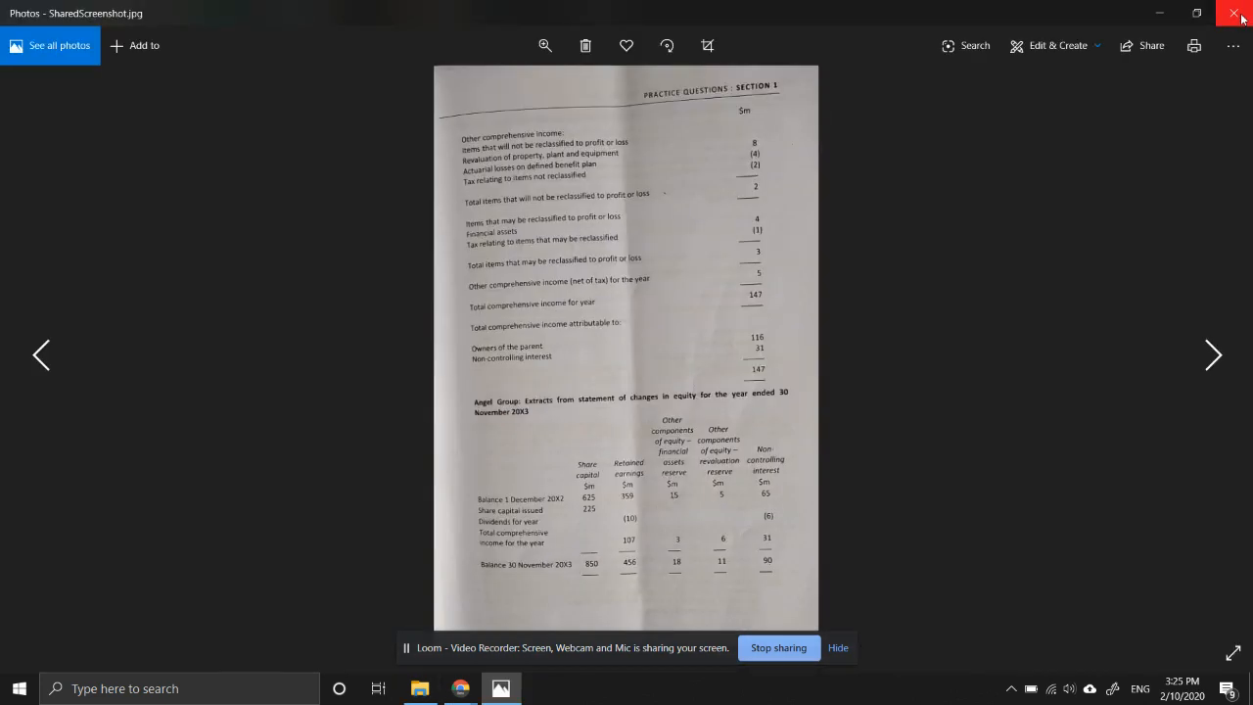
click(1237, 15)
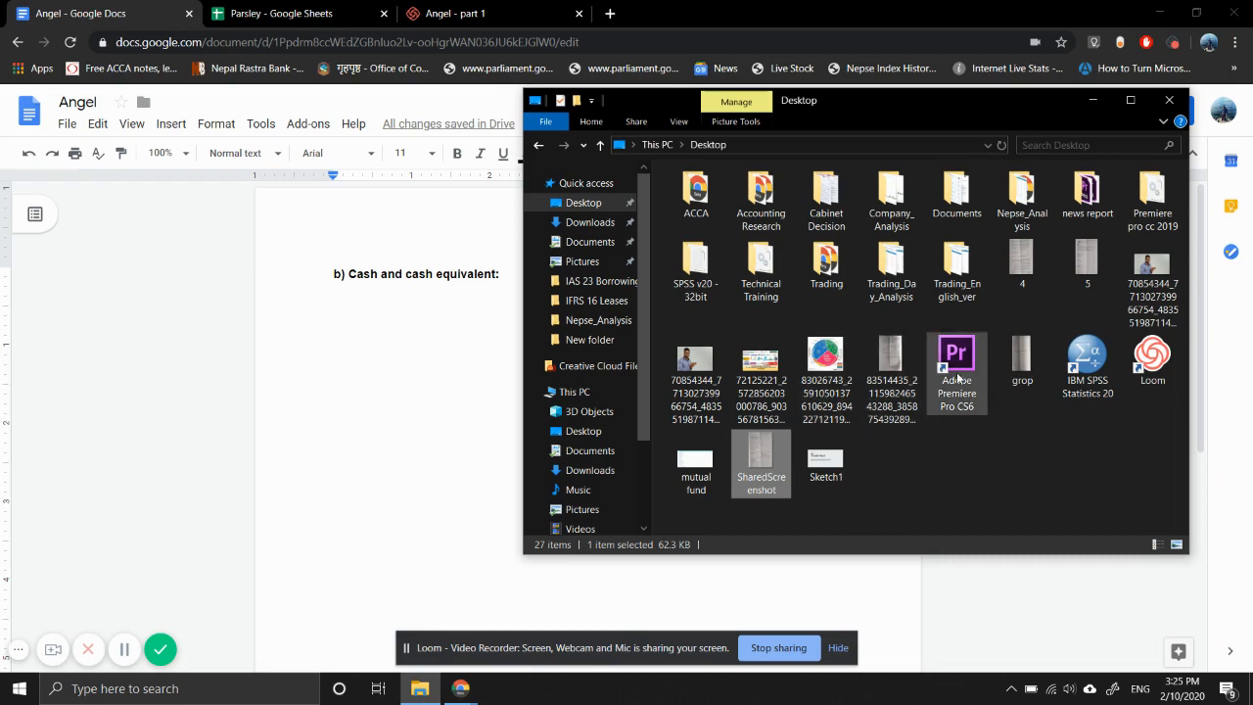
View the other scanned Angel question pages on the Desktop: grop, the Sweety acquisition page and image 5
double_click(1022, 360)
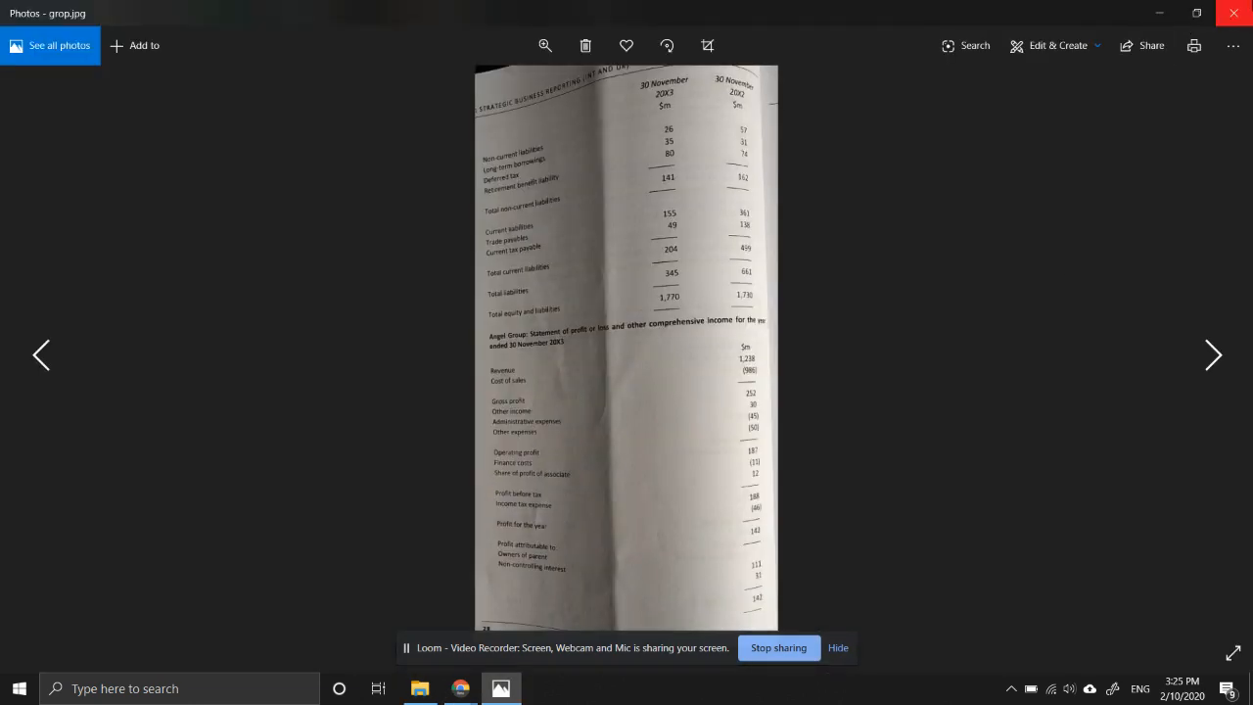
click(1237, 14)
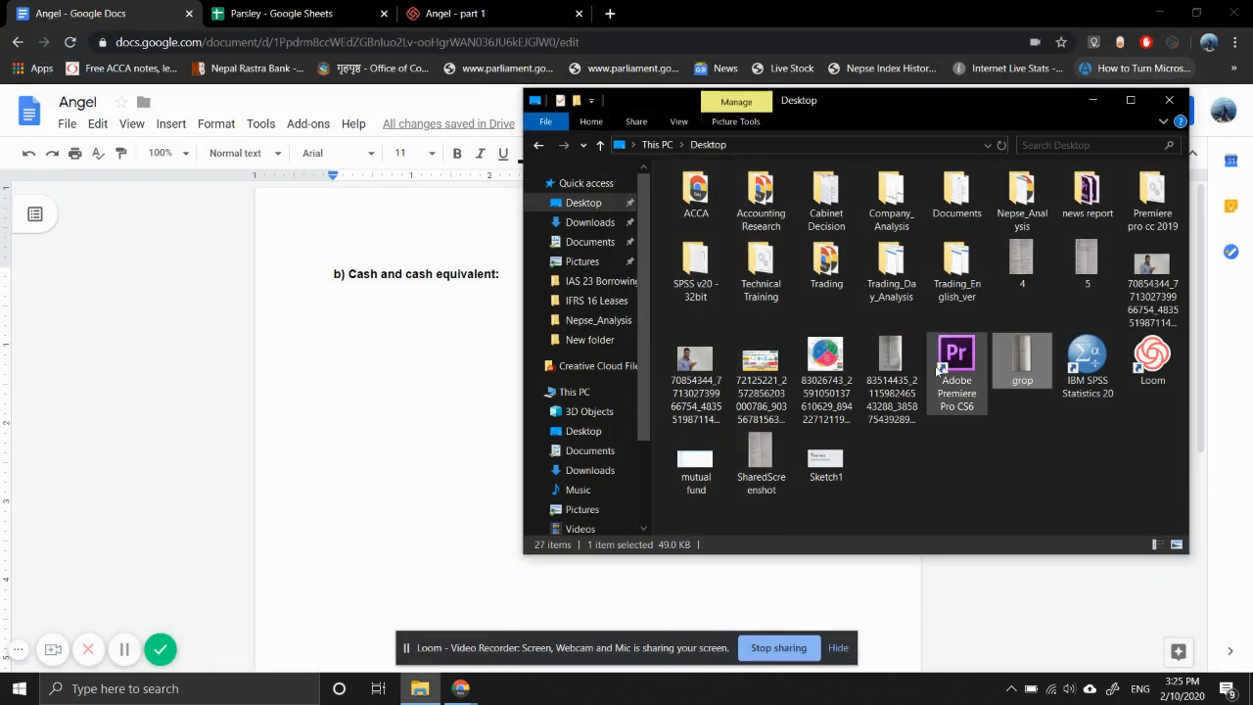
double_click(879, 377)
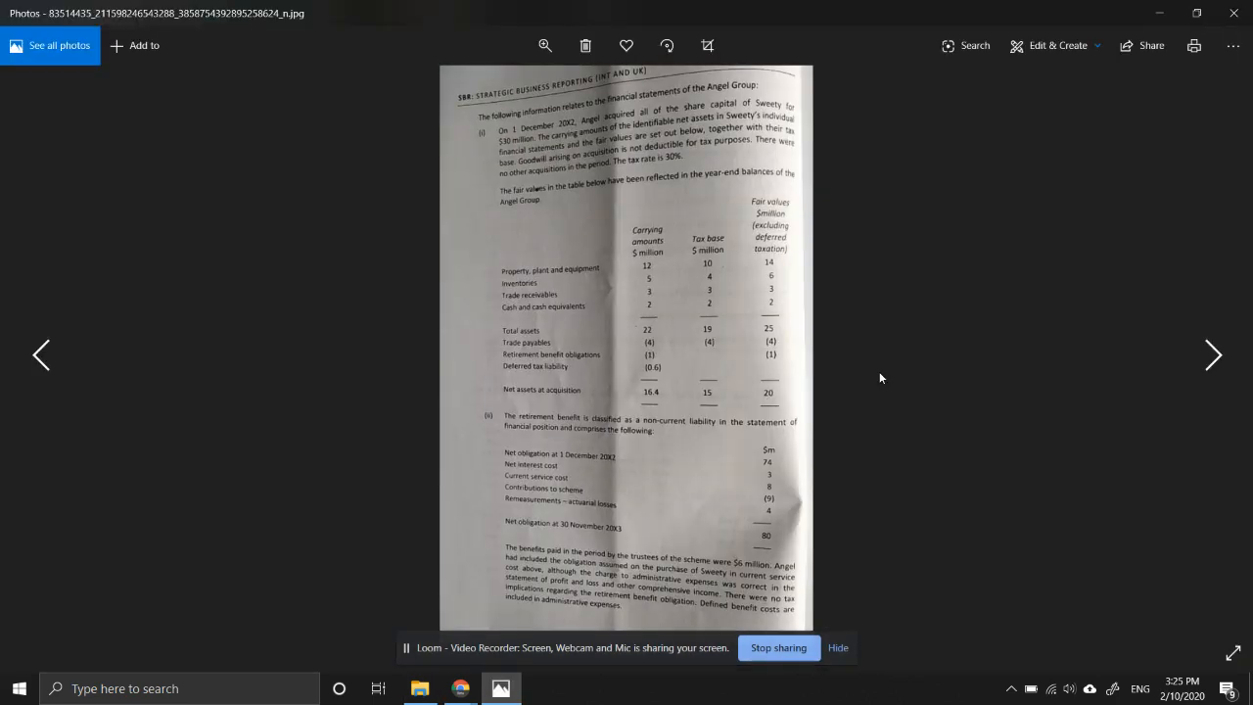
click(1233, 14)
double_click(1062, 249)
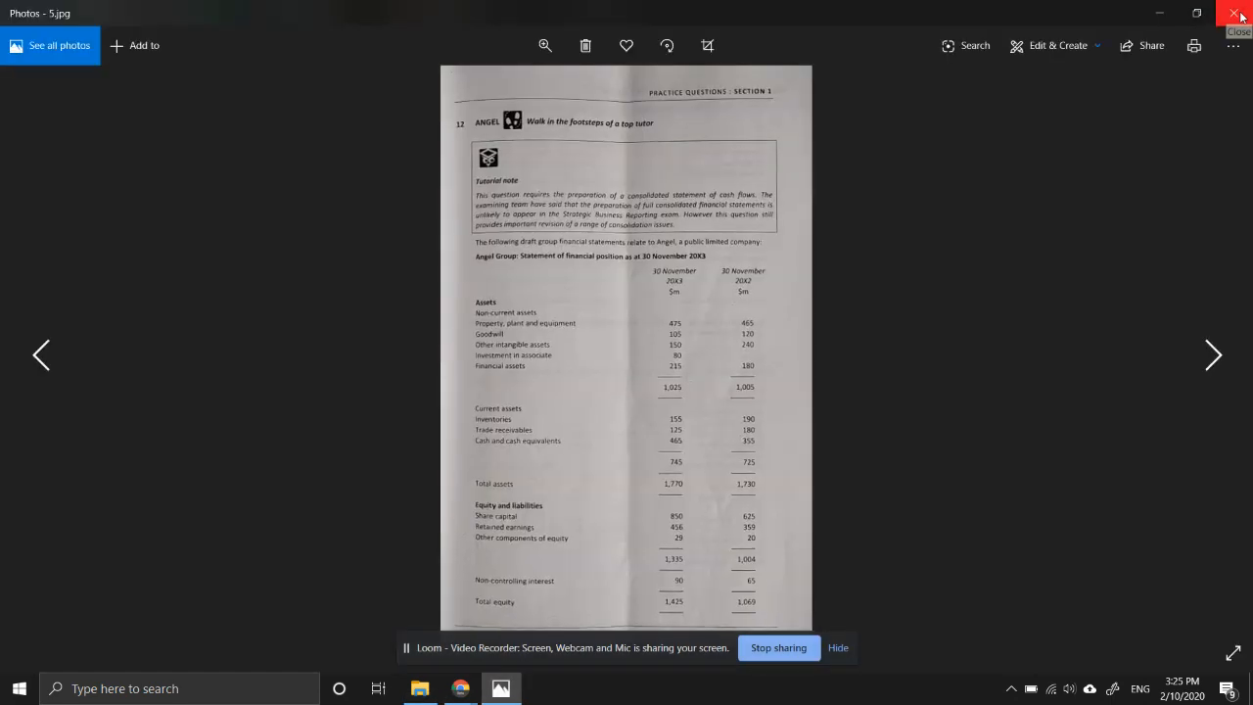
click(1235, 13)
Open image 4 from the Desktop and enlarge it to read requirement (b) about the two term deposits
click(1009, 288)
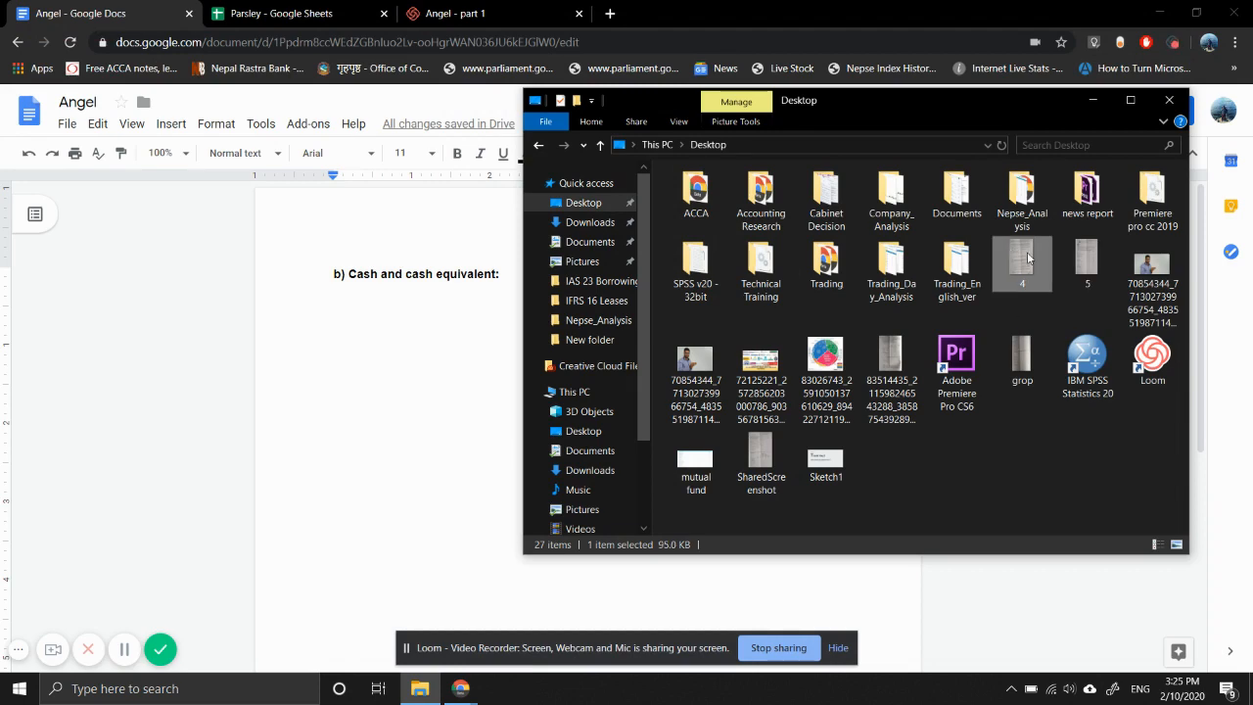
double_click(1027, 252)
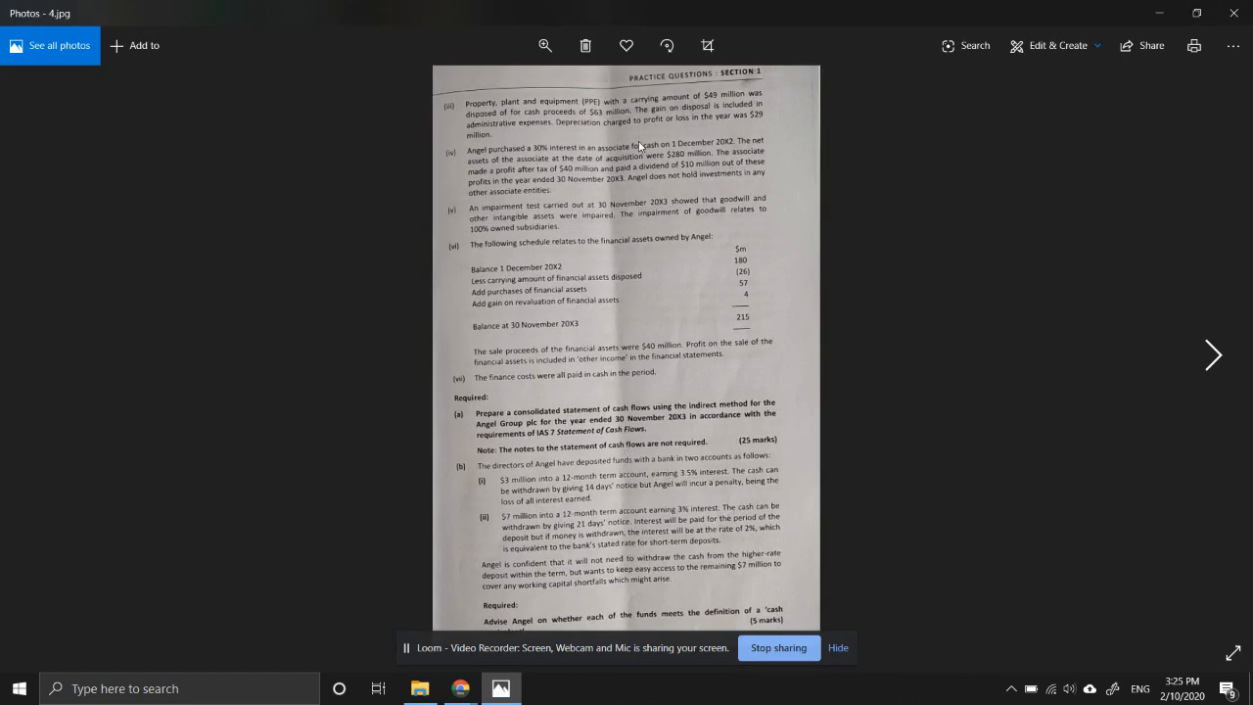
click(547, 45)
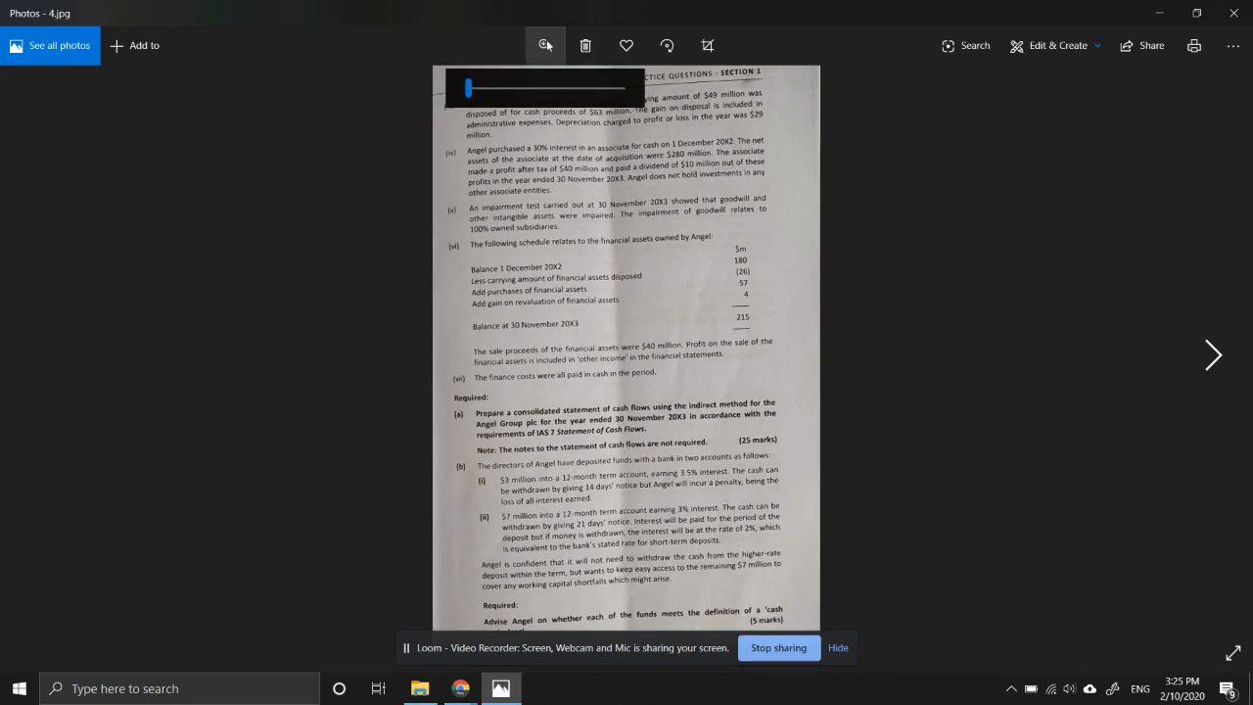
click(503, 89)
drag(692, 447, 706, 164)
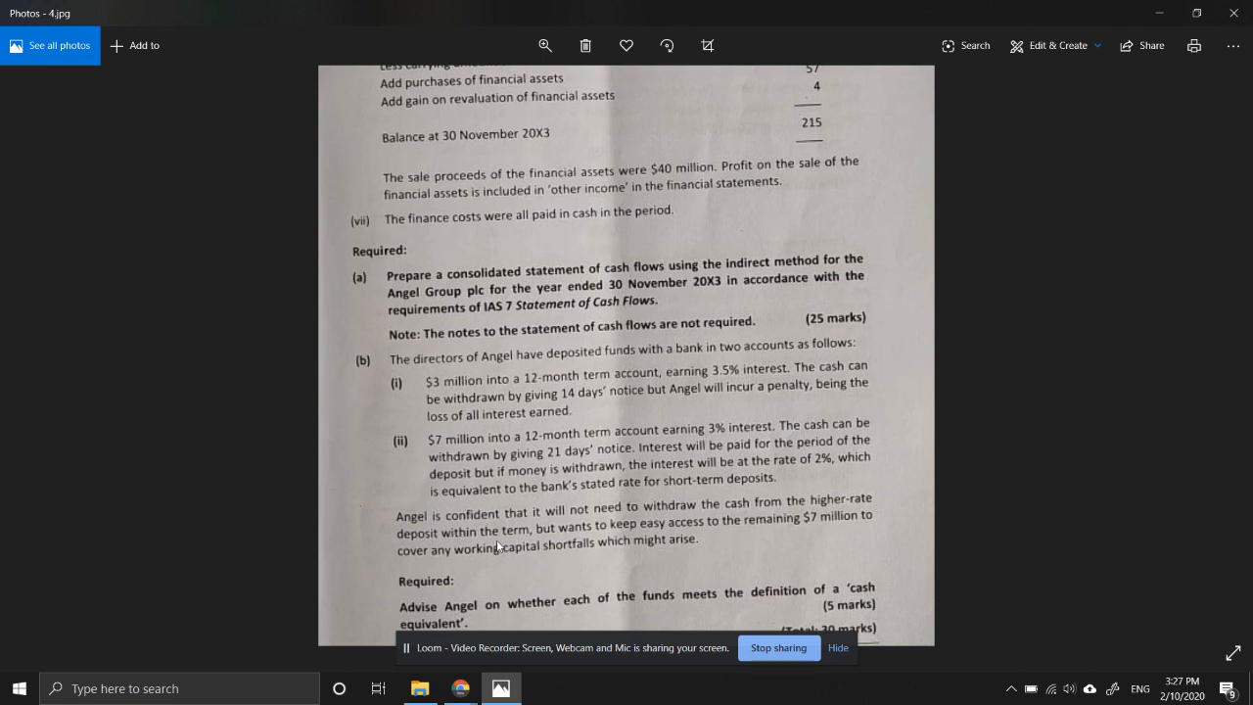
drag(676, 539, 682, 485)
click(837, 648)
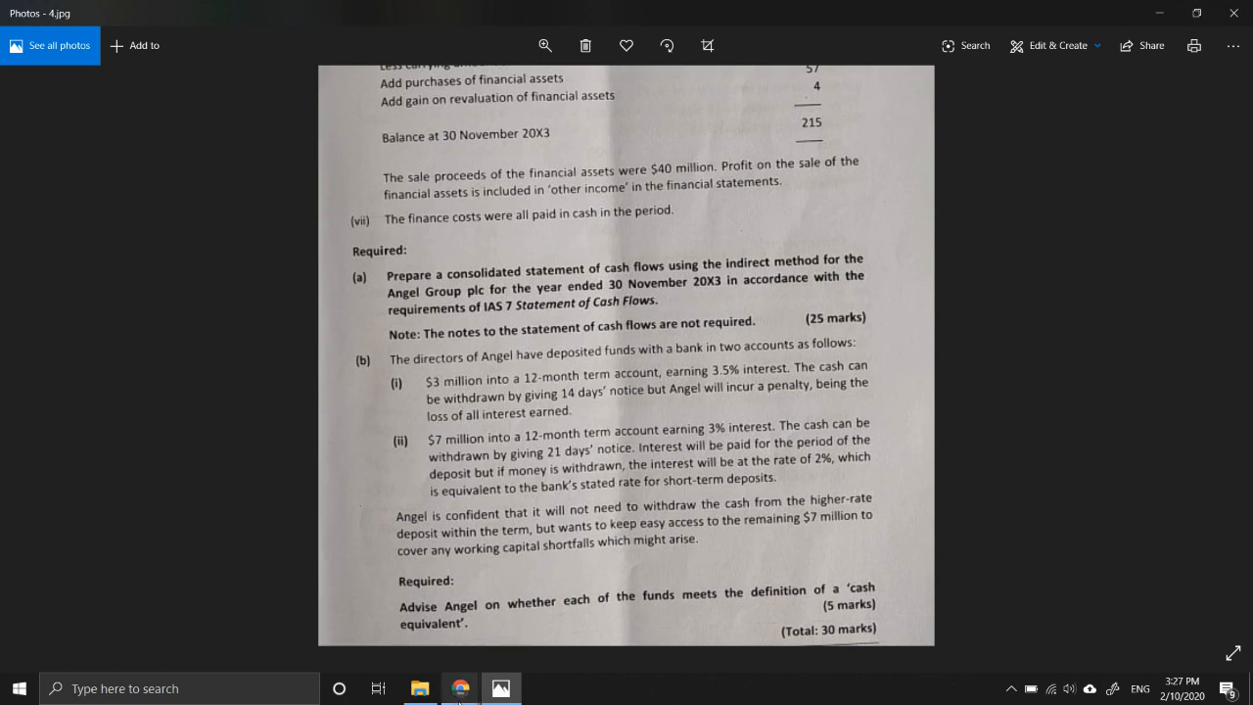
Return to the Angel document in Google Docs and write "As per IAS 7 Statement of Cash Flow cash and cash equivalent" under the heading
mouse_move(458, 691)
click(371, 612)
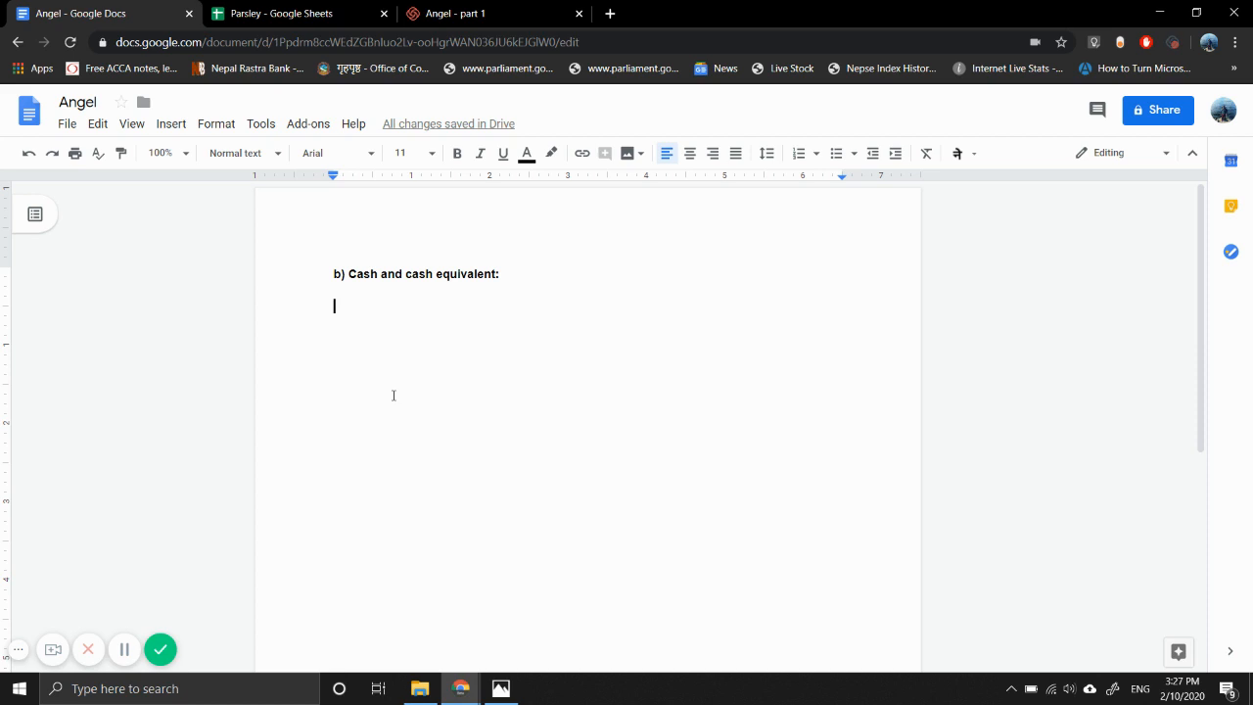
text(As p)
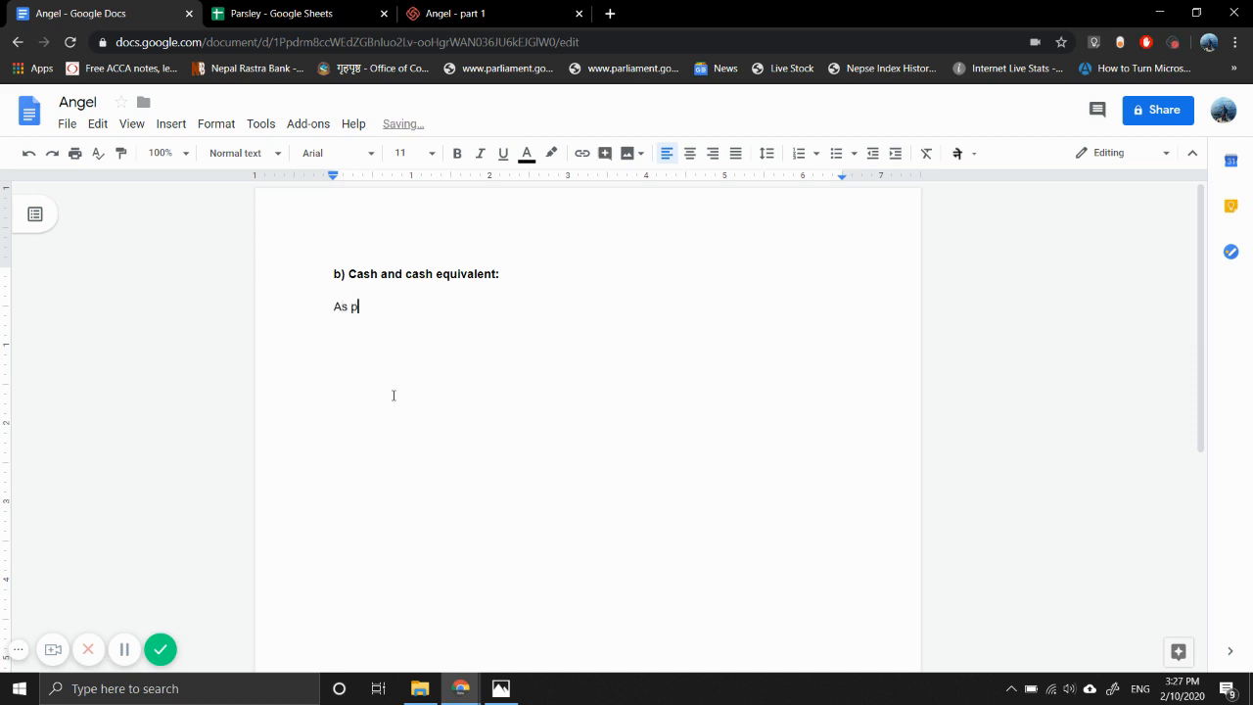
text(er IAS 7 Satt)
key(BackSpace)
key(BackSpace)
key(BackSpace)
text(tatement of Cash Flow)
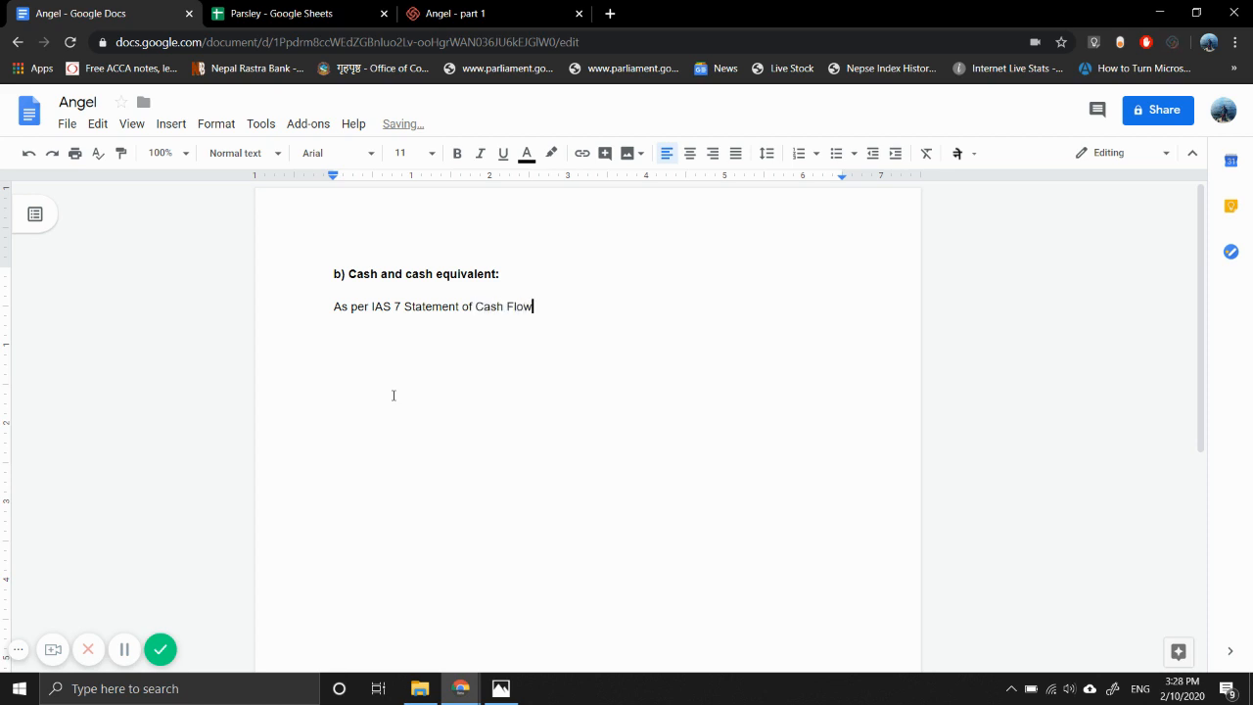
text( cash and cash equivalent)
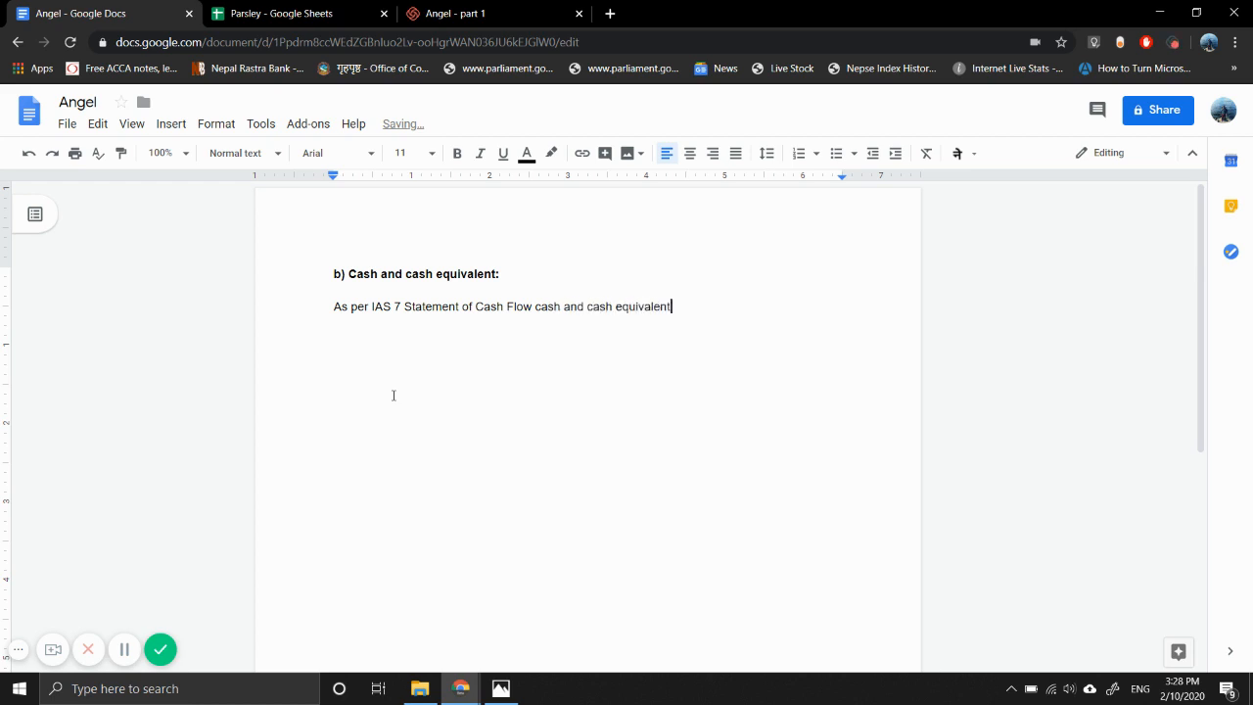
Insert a comma after "Cash Flow" in the opening sentence and return to the sentence's end
click(533, 307)
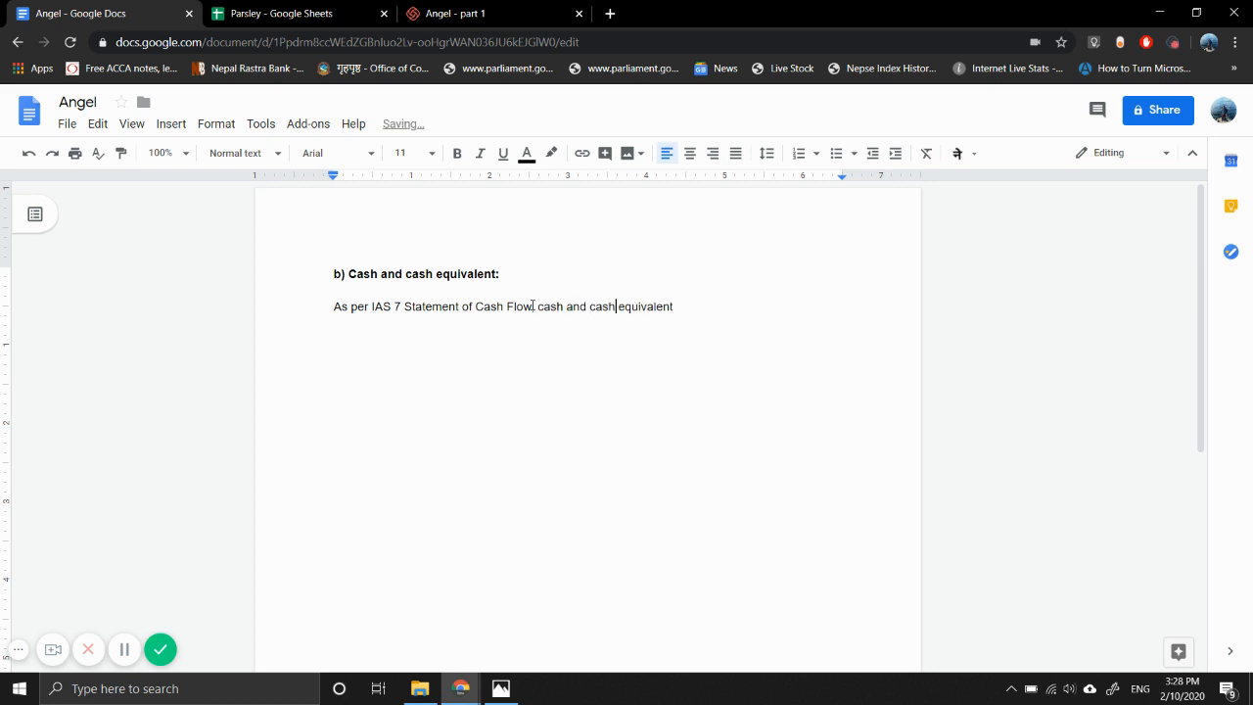
key(Right)
key(Right)
key(Right)
key(Right)
key(Right)
key(Right)
key(Right)
key(Right)
key(Right)
key(Right)
key(Right)
Extend the sentence so it continues "equivalents comprise cash in hand and demand deposits,"
text(equivalents comprise cashn)
key(BackSpace)
text(in han)
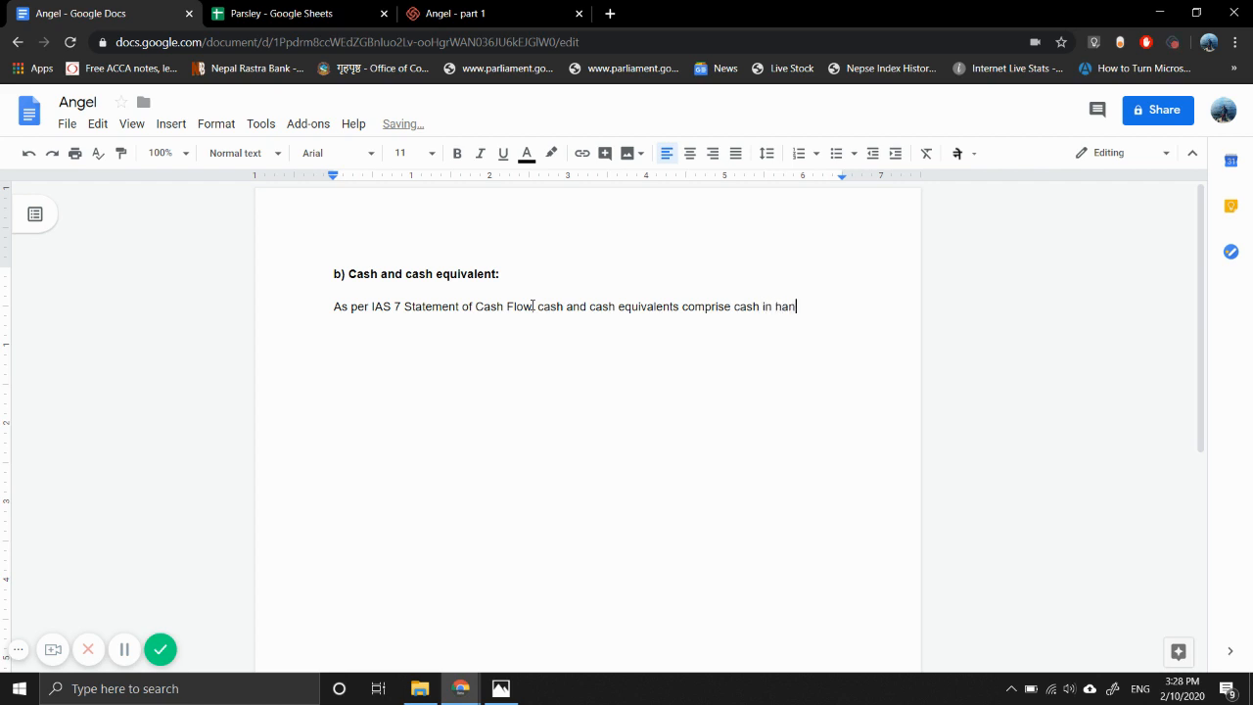
text(d and )
text(dema)
text(nd depos)
text(its, )
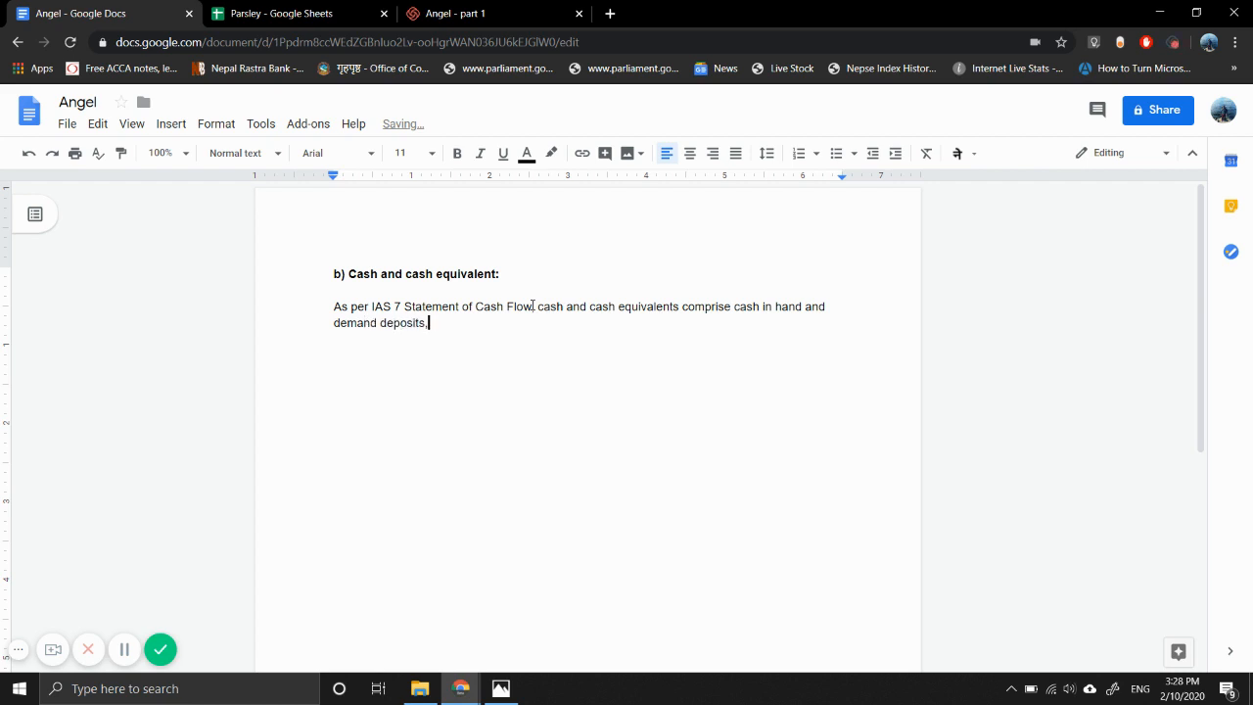
Continue the sentence with "together with short-term, liquid investments which are readily convertibale to a known a known amount of cash"
text(together with short-t)
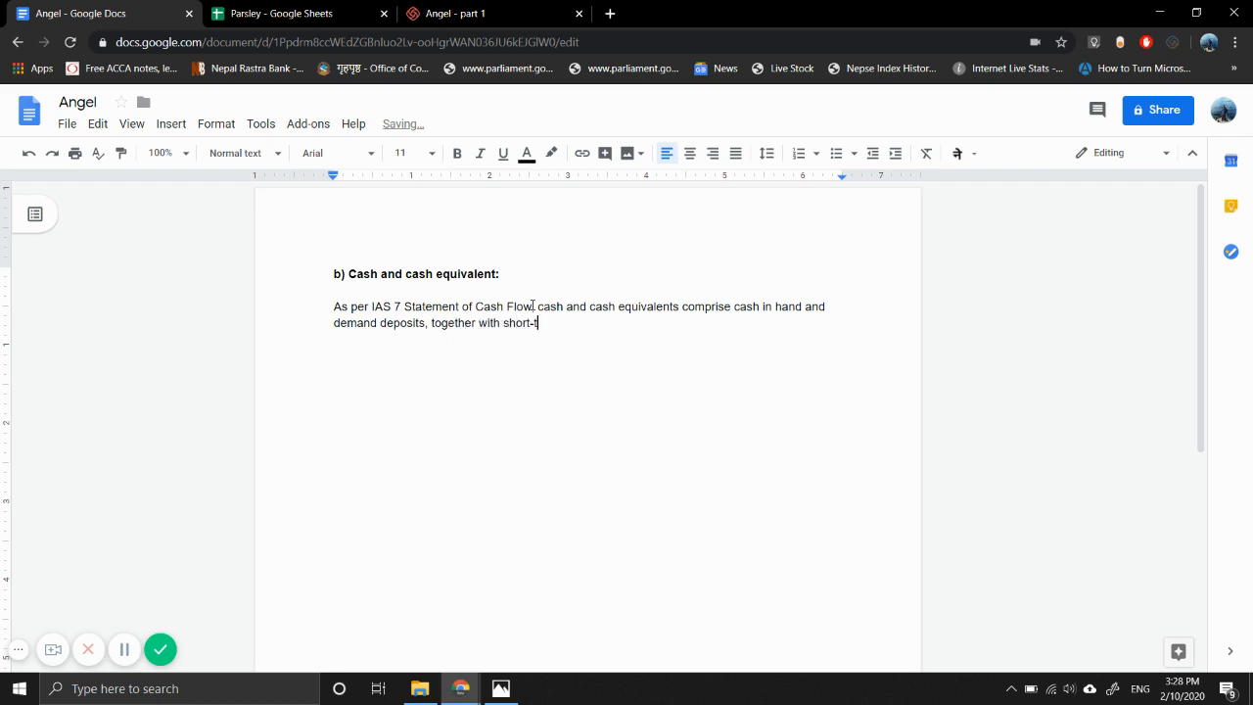
text(erm, liquid investmen)
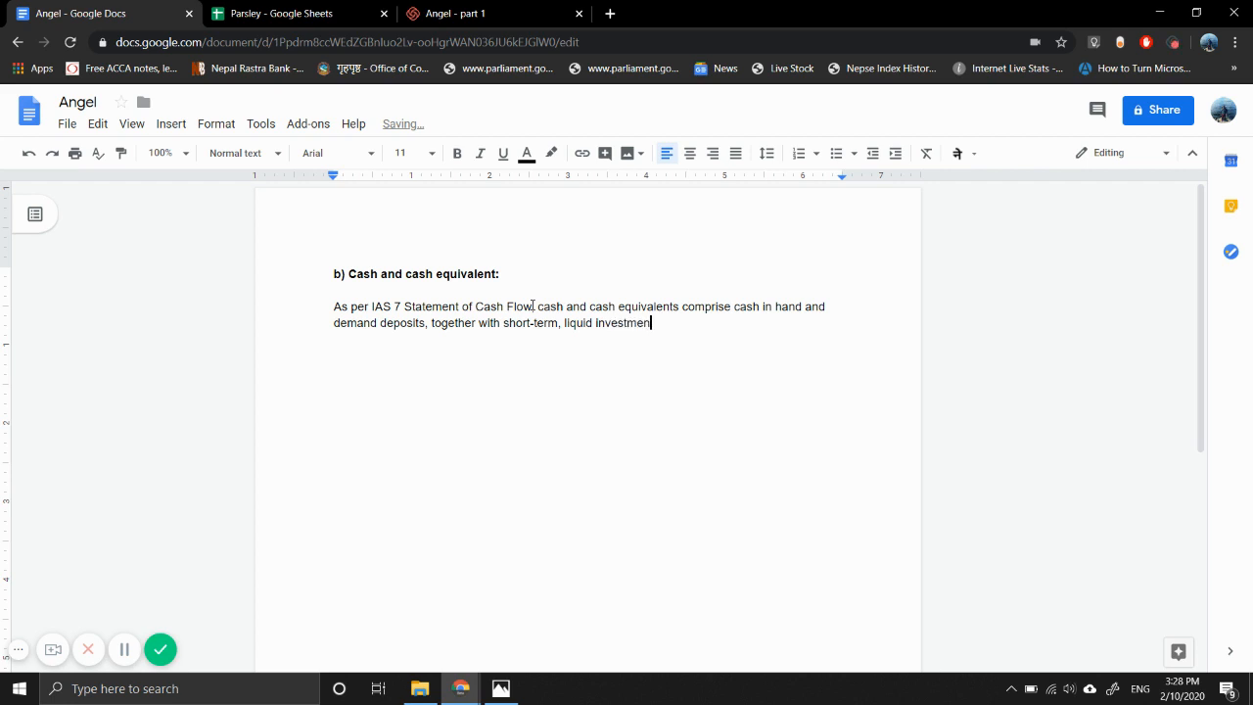
text(ts which are readily conteriv)
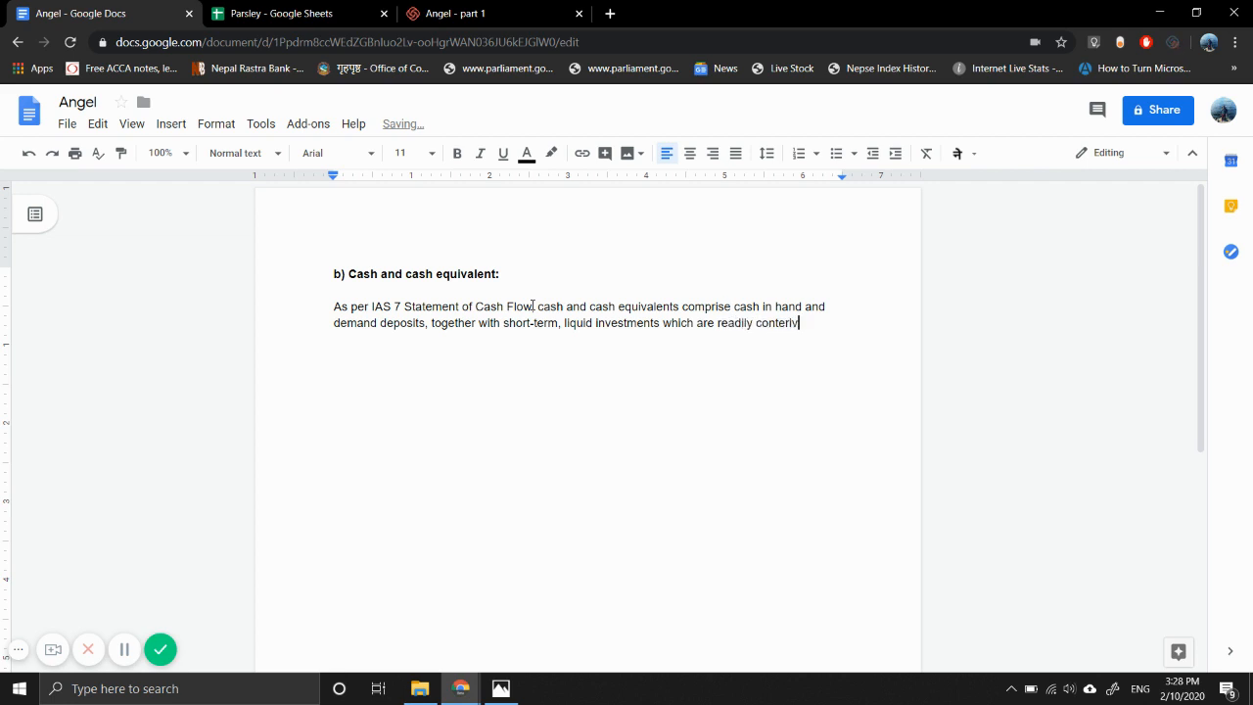
key(BackSpace)
key(BackSpace)
key(BackSpace)
key(BackSpace)
text(ver)
key(BackSpace)
key(BackSpace)
key(BackSpace)
key(BackSpace)
text(vertibale to a know)
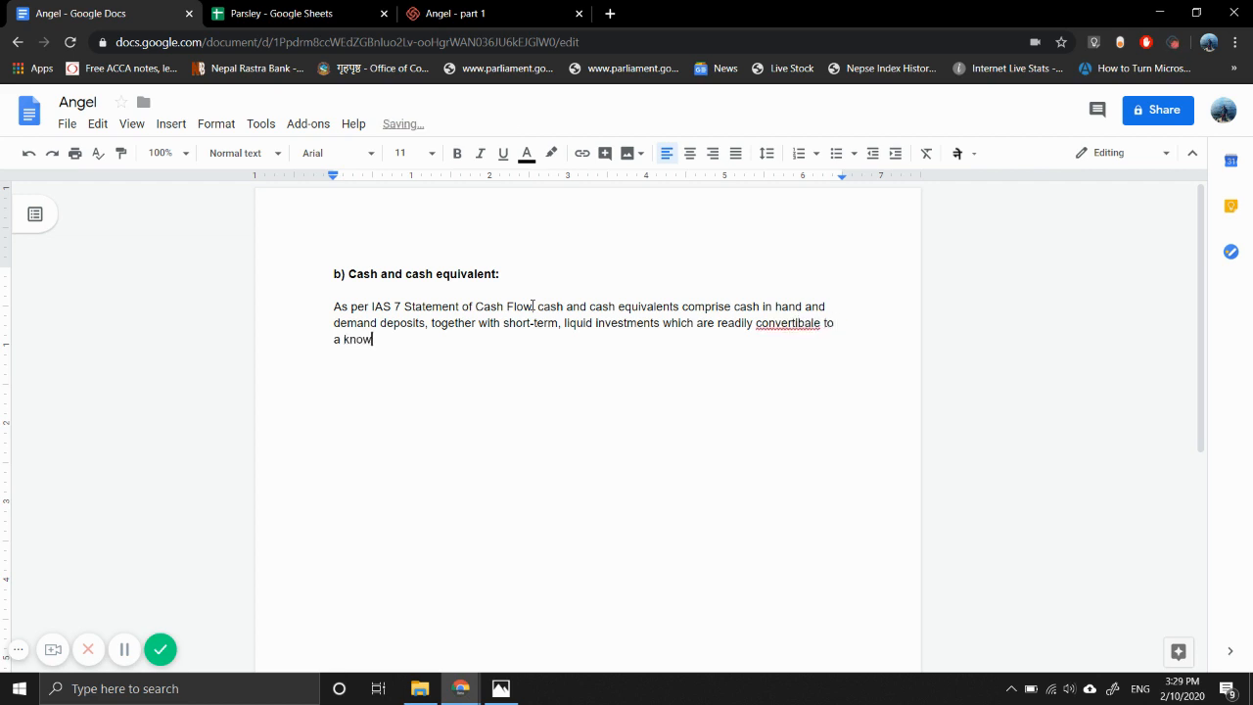
text(n a known amount of ca)
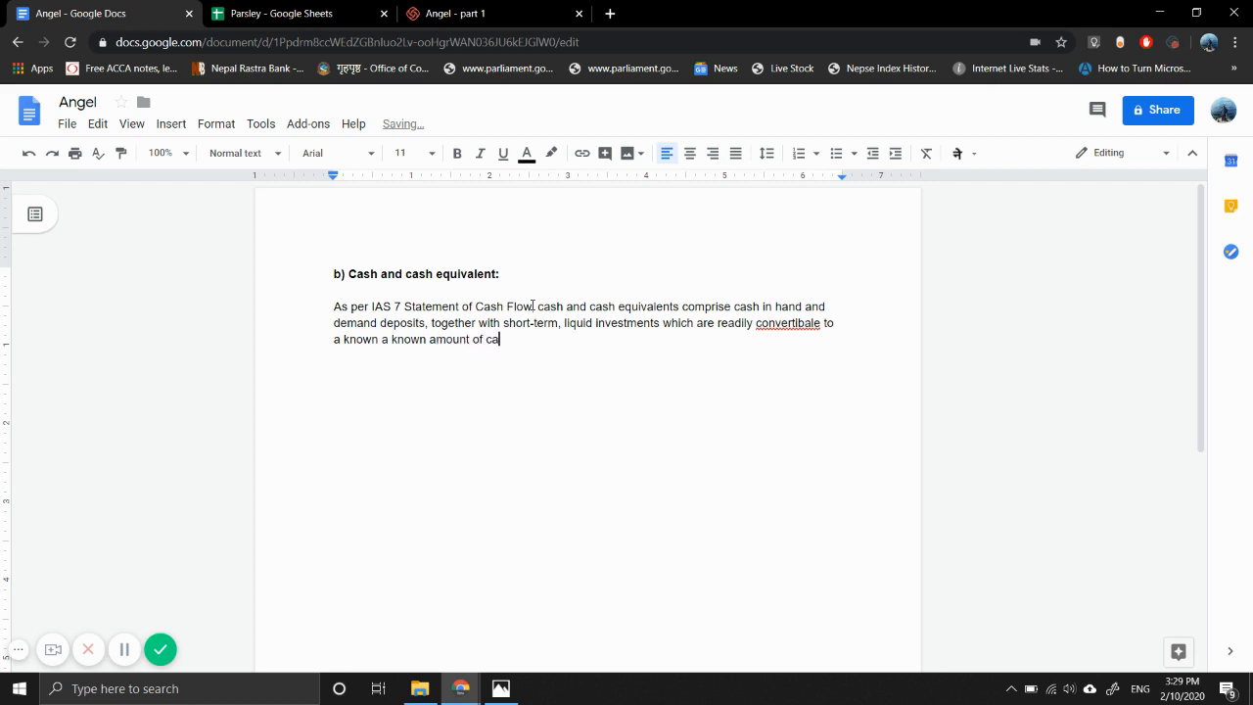
End the sentence with "and which are subject to an insignificant risk of changes in value." and correct "convertibale" to "convertible"
text(sh and which are subjec)
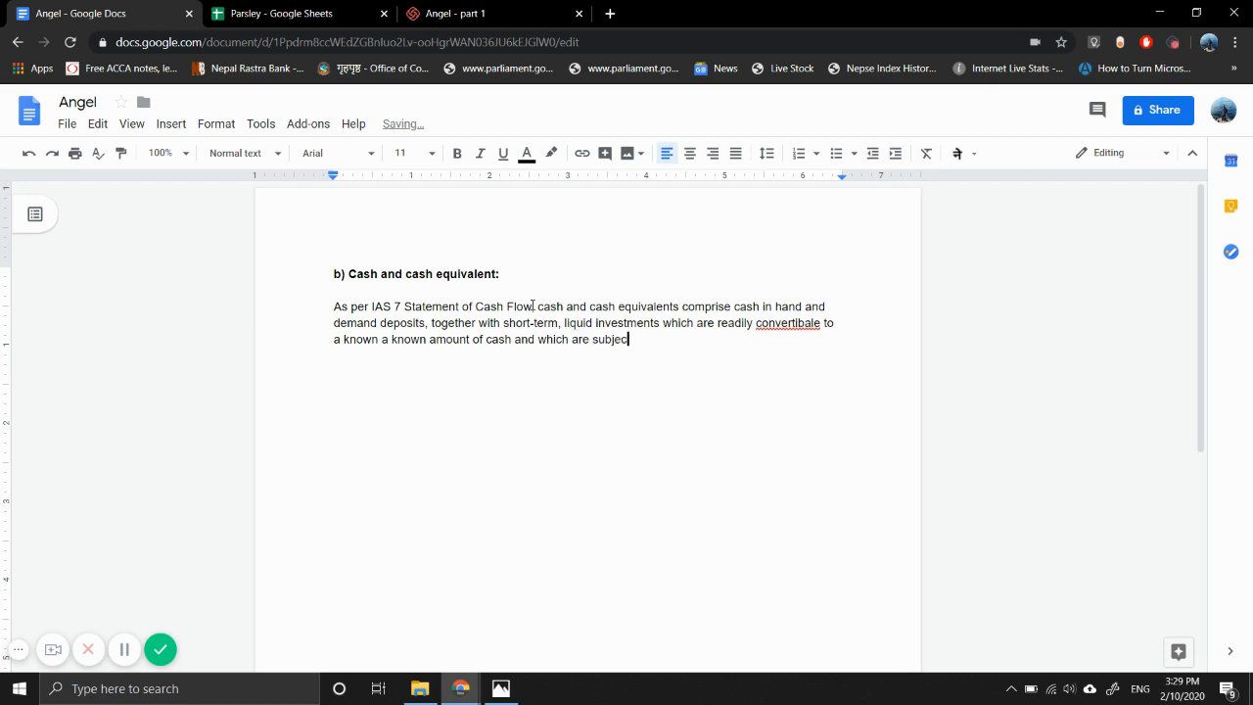
text(t to an insignificant risk )
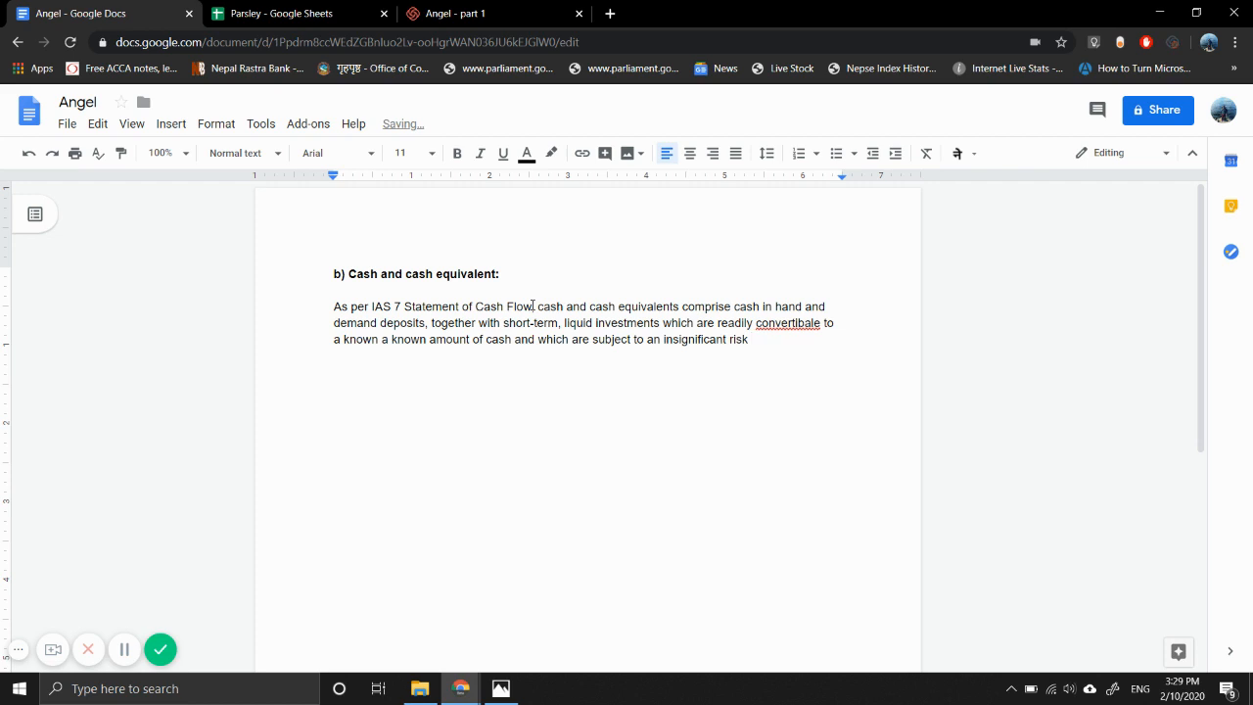
text(of changes in value.)
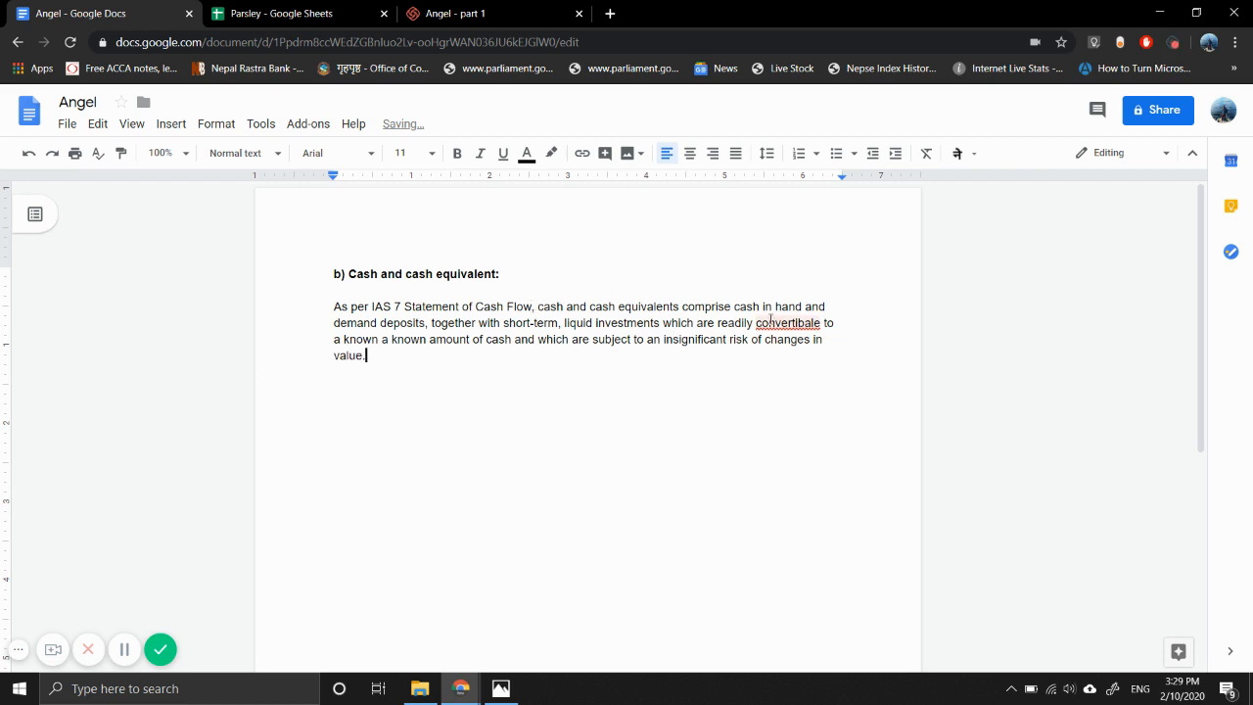
click(770, 323)
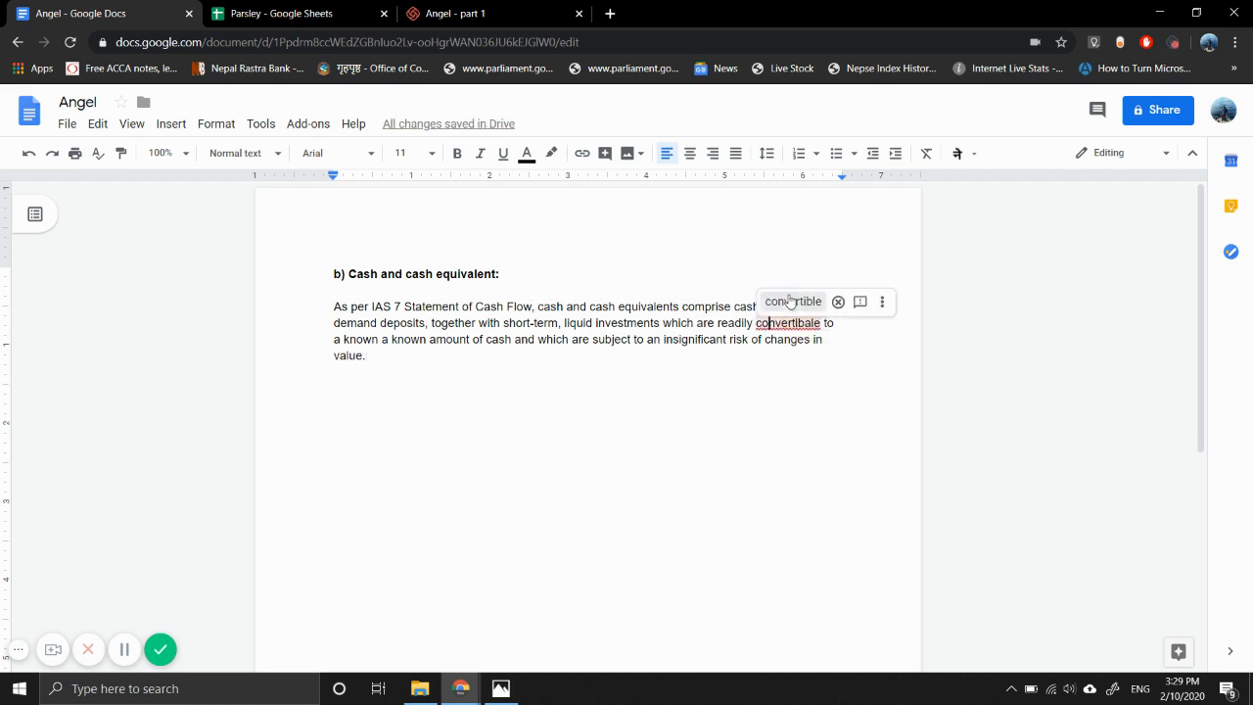
click(794, 299)
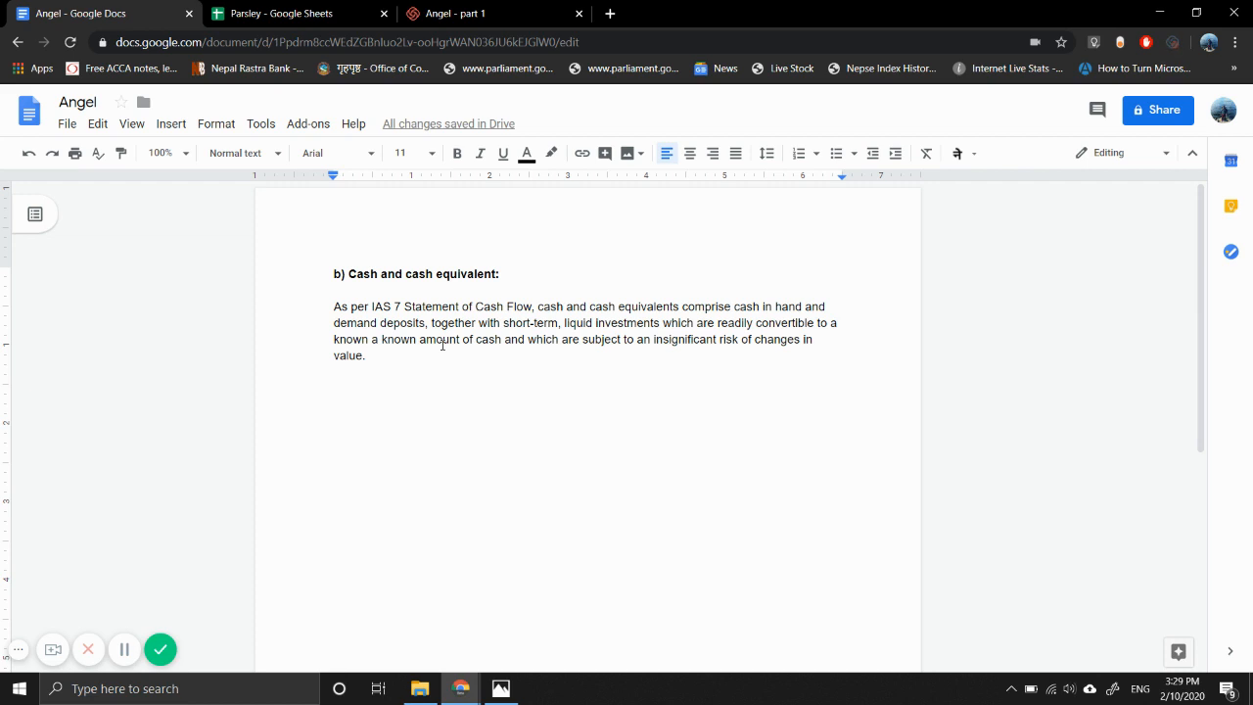
text(Even)
key(BackSpace)
key(BackSpace)
key(BackSpace)
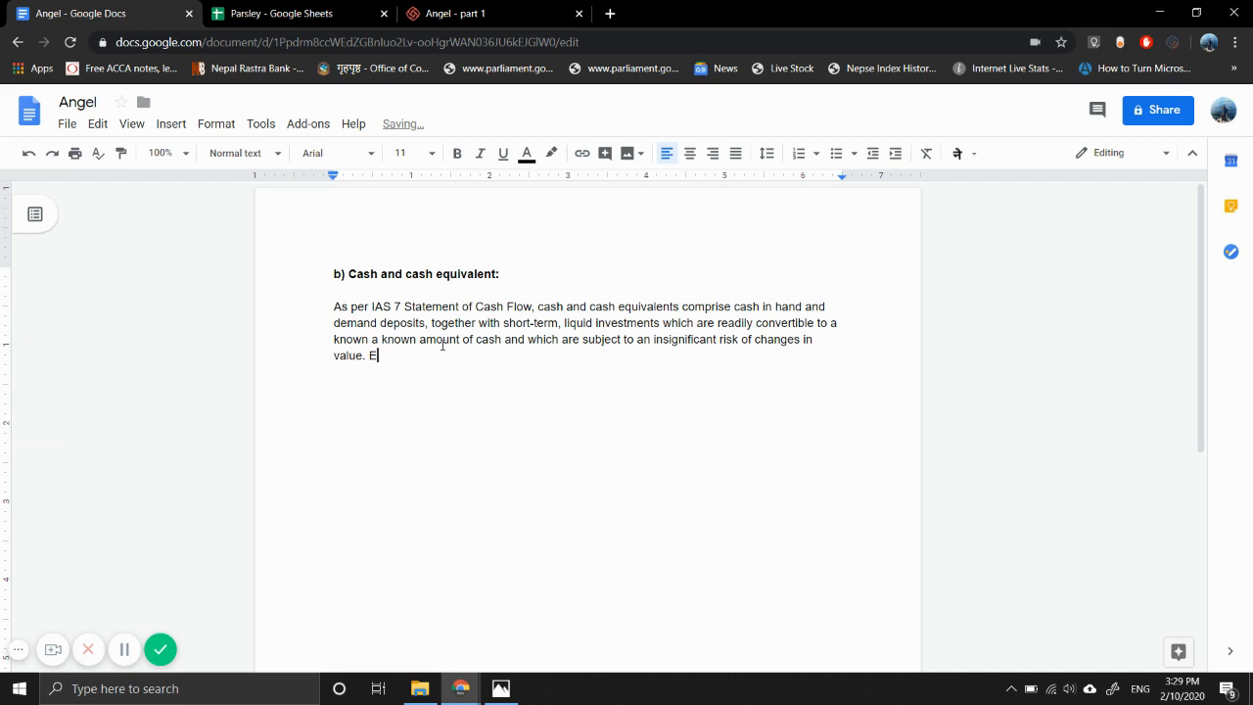
key(BackSpace)
Start the second sentence with "However, the standard doesn't define 'short-term' but"
text(However, the standard doesn't )
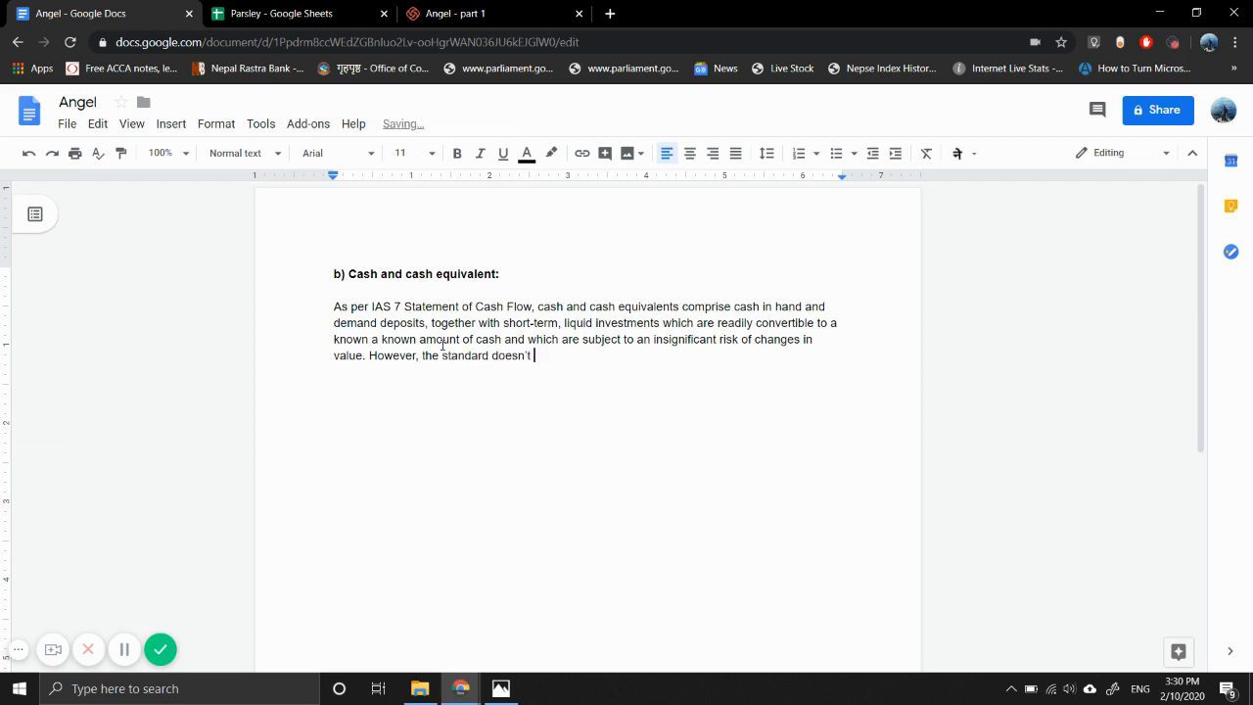
text(define )
text('short-)
text(term' )
text(but do)
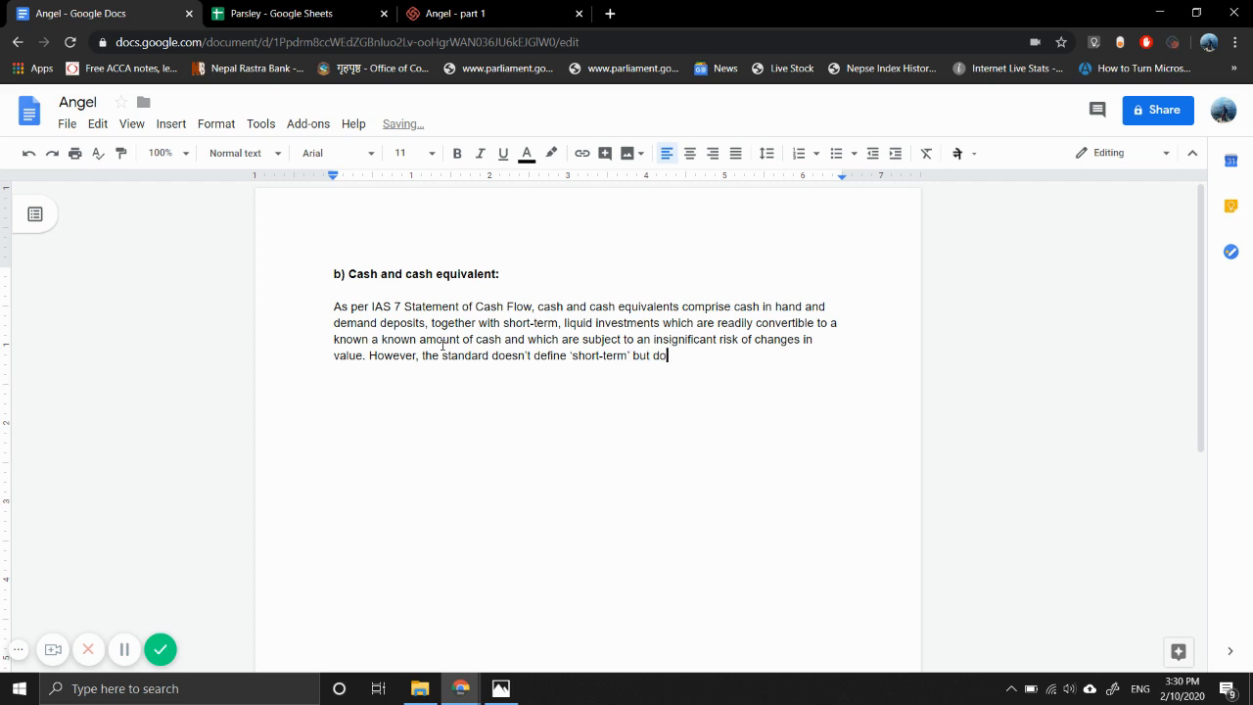
Continue the sentence with "does state 'an investment normally qualifies as a cash eqivalent only"
text(es state 'an investmen)
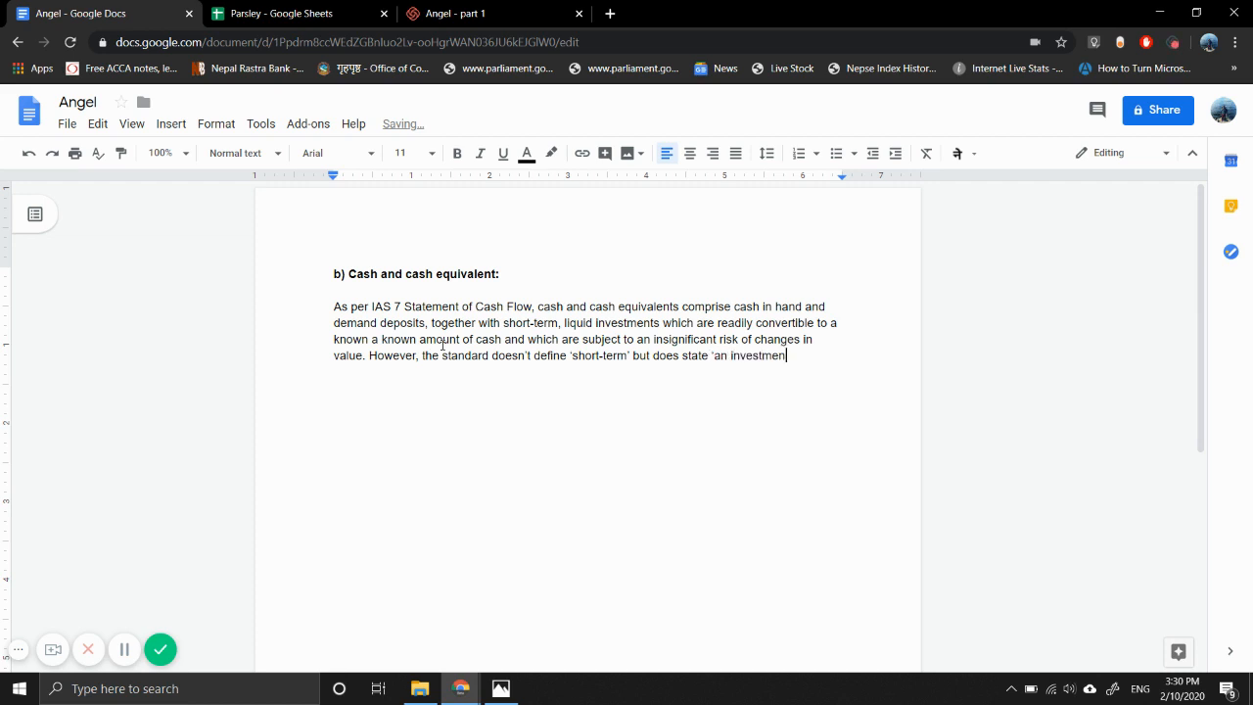
text(t normall)
text(y )
text(qua)
text(lifies )
text(as )
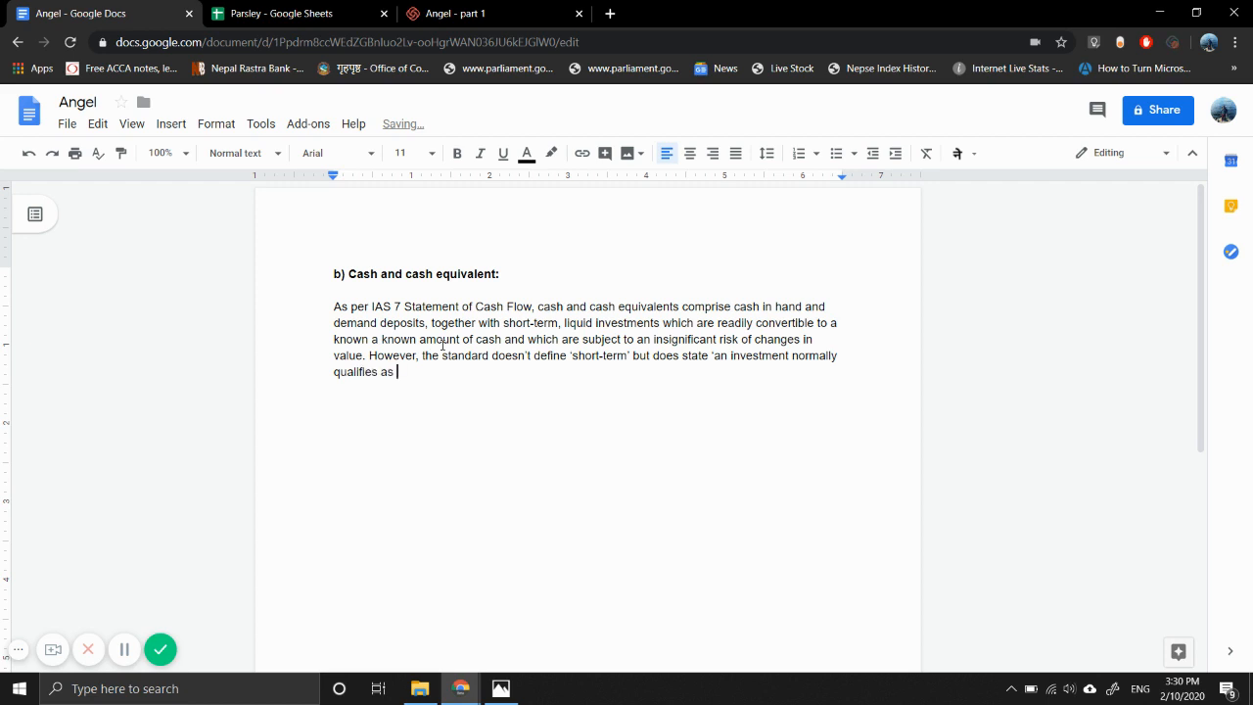
text(a cash eqivalent onl)
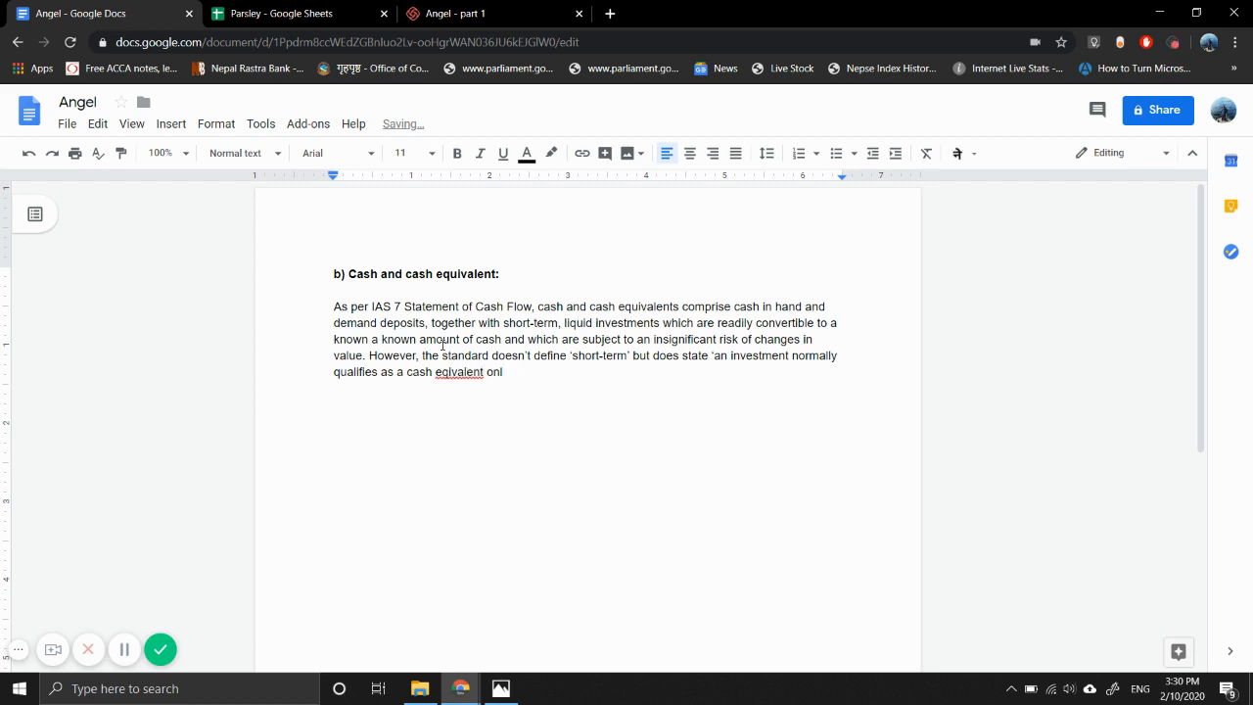
Extend the quotation with "when it has a short maturity period of, say", including the comma before "say"
text(y when it has a short ma)
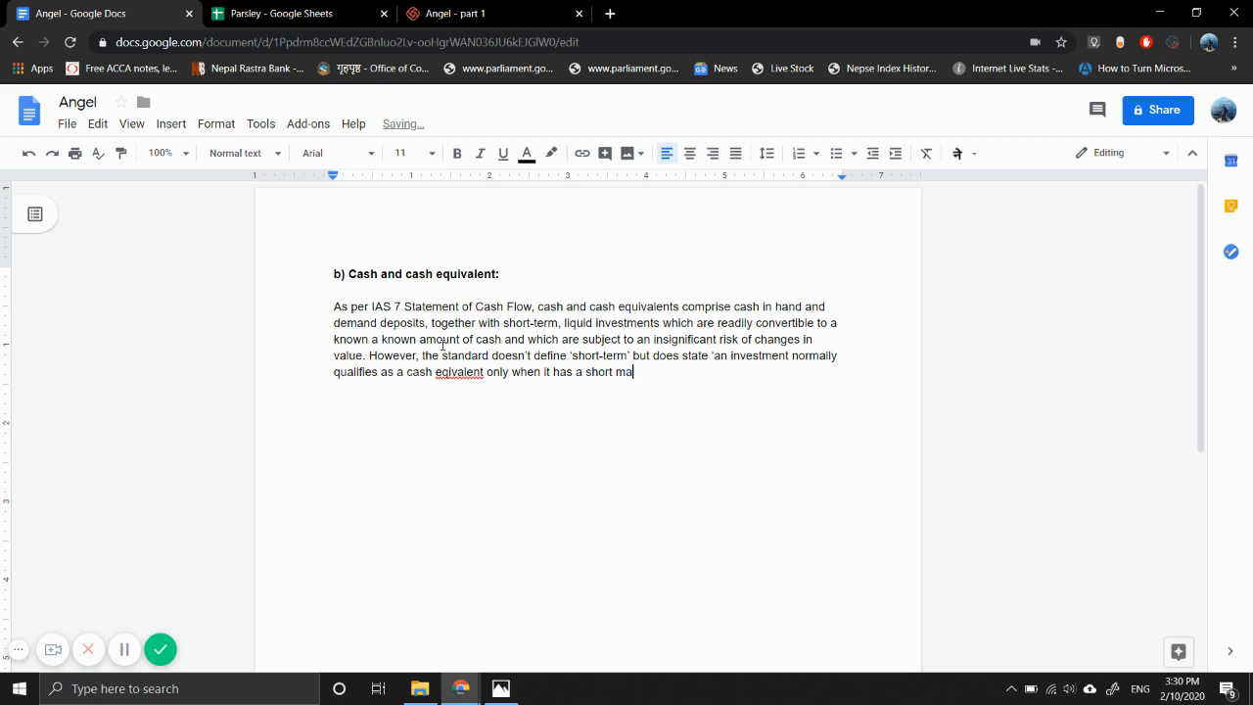
text(turity period of say)
key(Left)
key(Left)
key(Left)
key(Left)
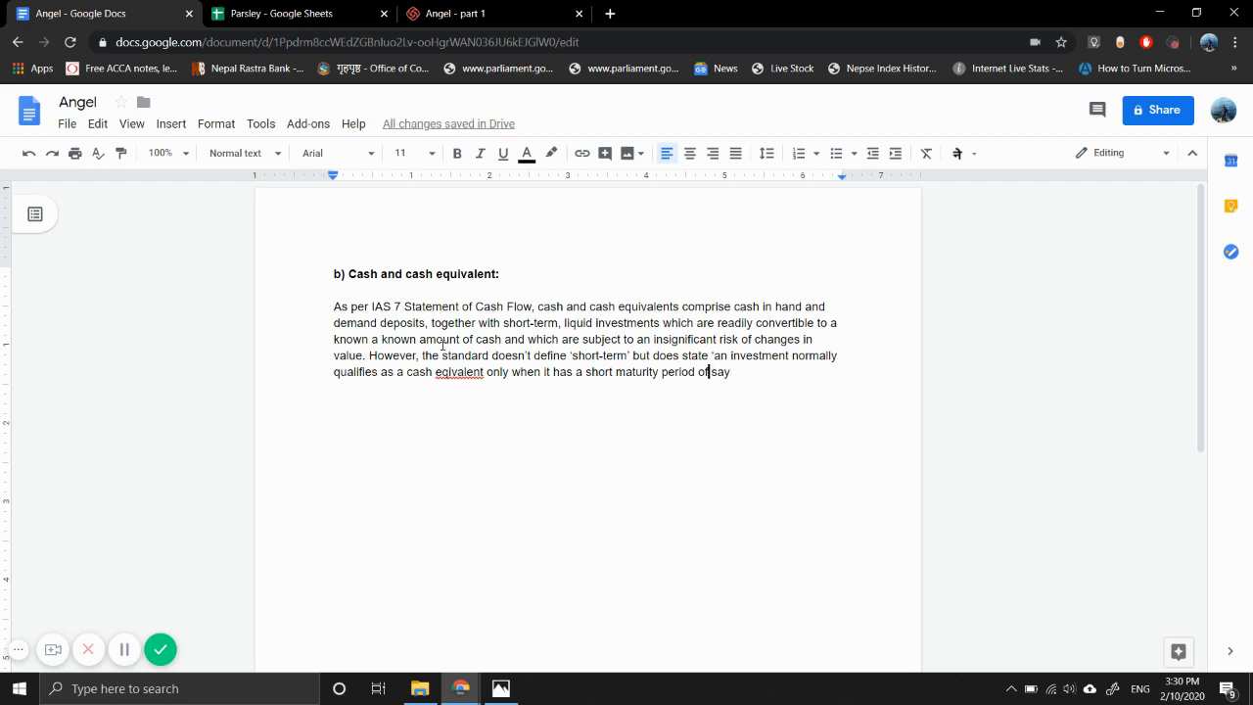
text(,)
key(Right)
key(Right)
key(Right)
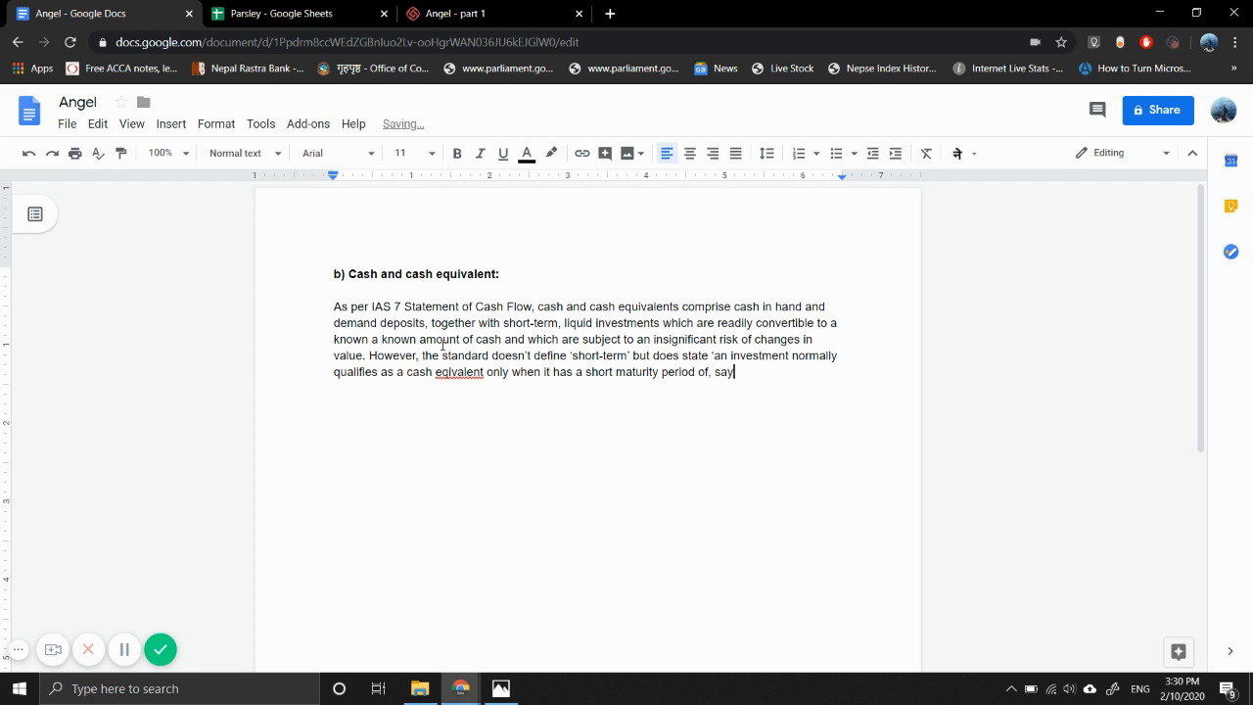
End the quotation with ", three month or less from the date of acquisition'."
text(, three month pr)
key(BackSpace)
key(BackSpace)
text(or less fro)
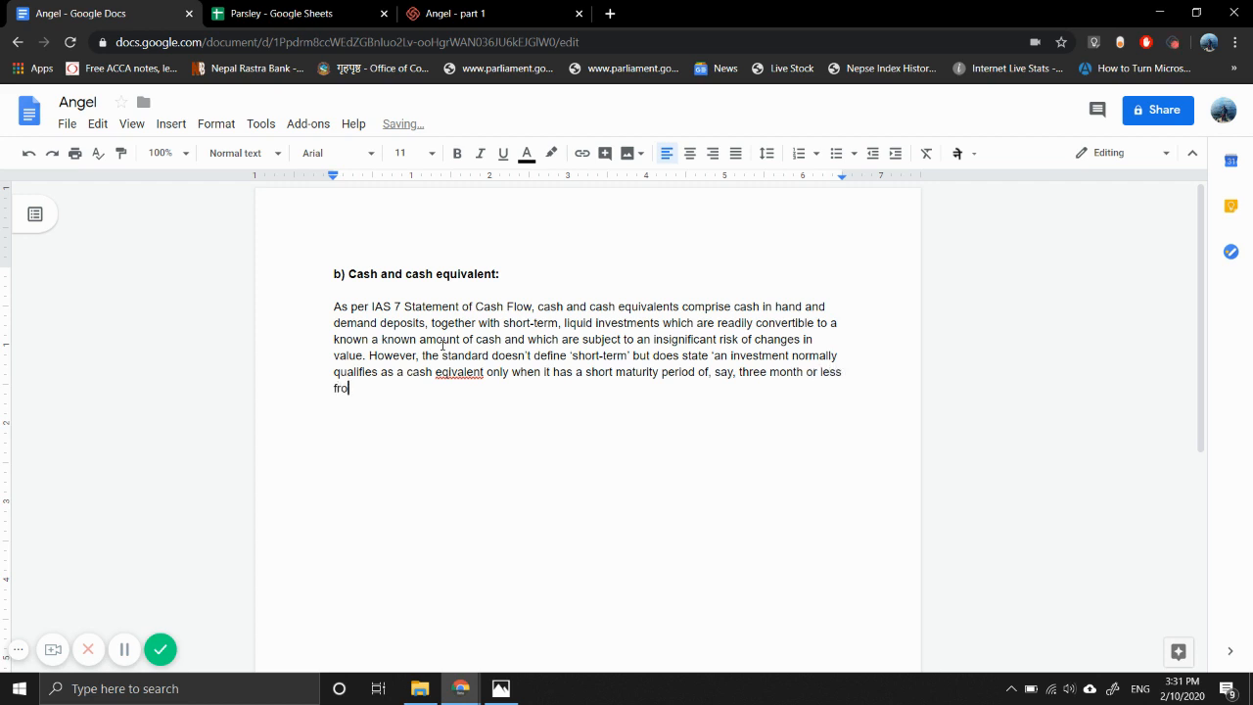
text(m the date of acquis)
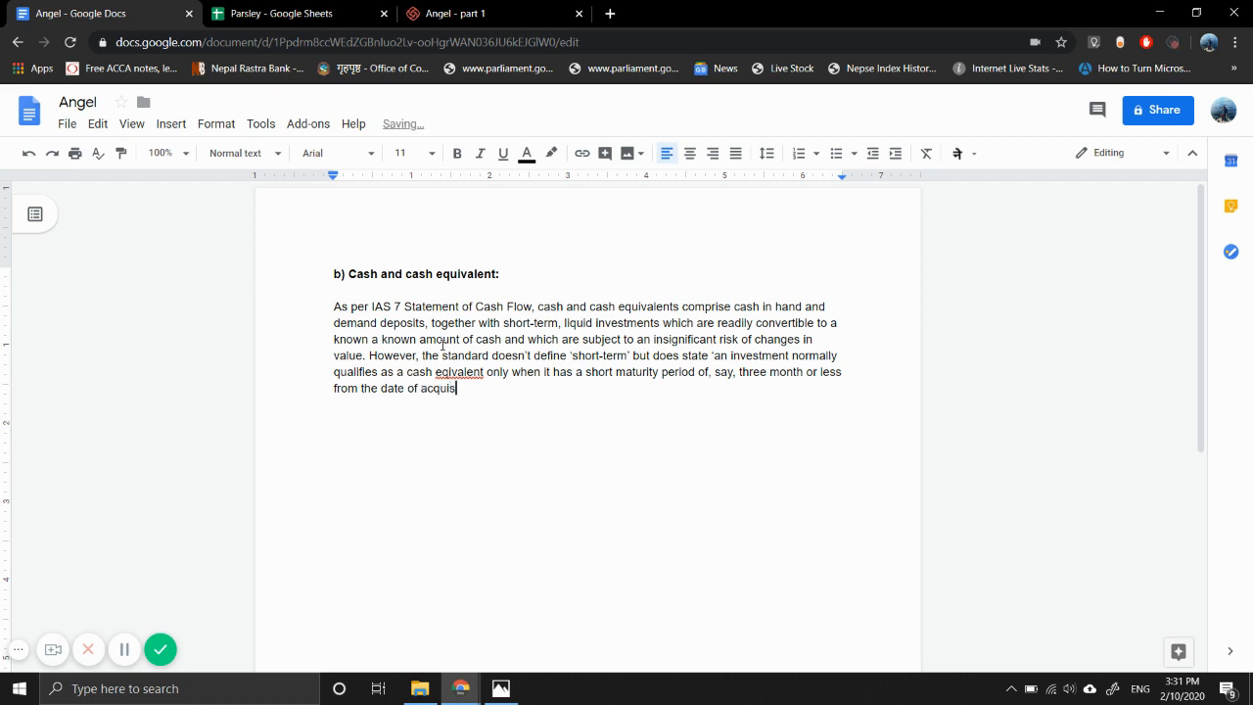
text(ition')
text(.)
Correct "eqivalent" to "equivalent" and place the cursor at the end of the paragraph
click(458, 374)
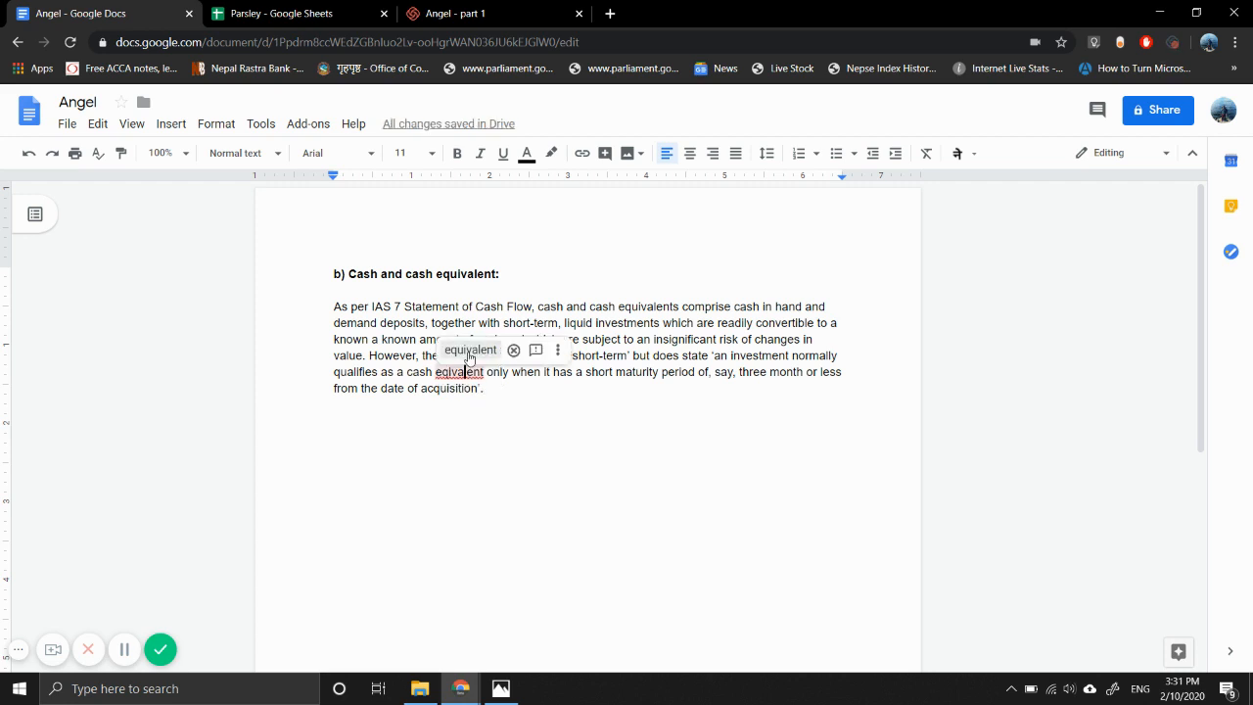
click(469, 351)
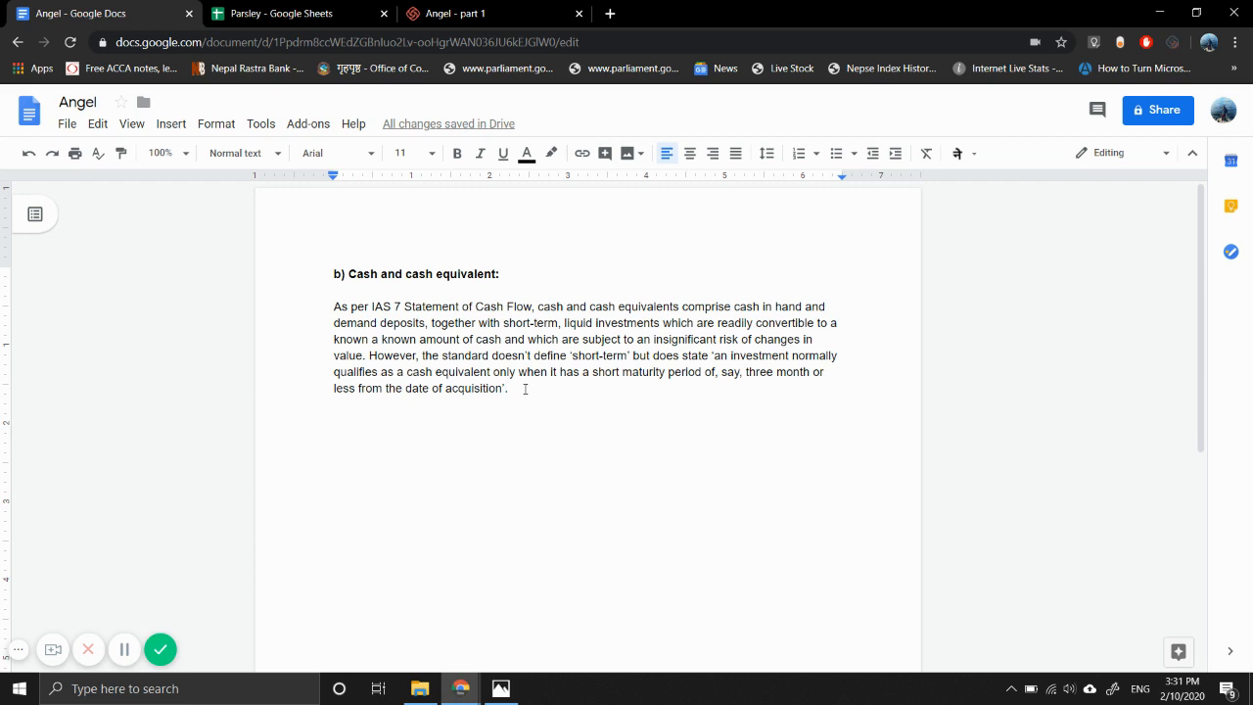
text(.)
key(Return)
key(Return)
click(525, 389)
text(And)
key(BackSpace)
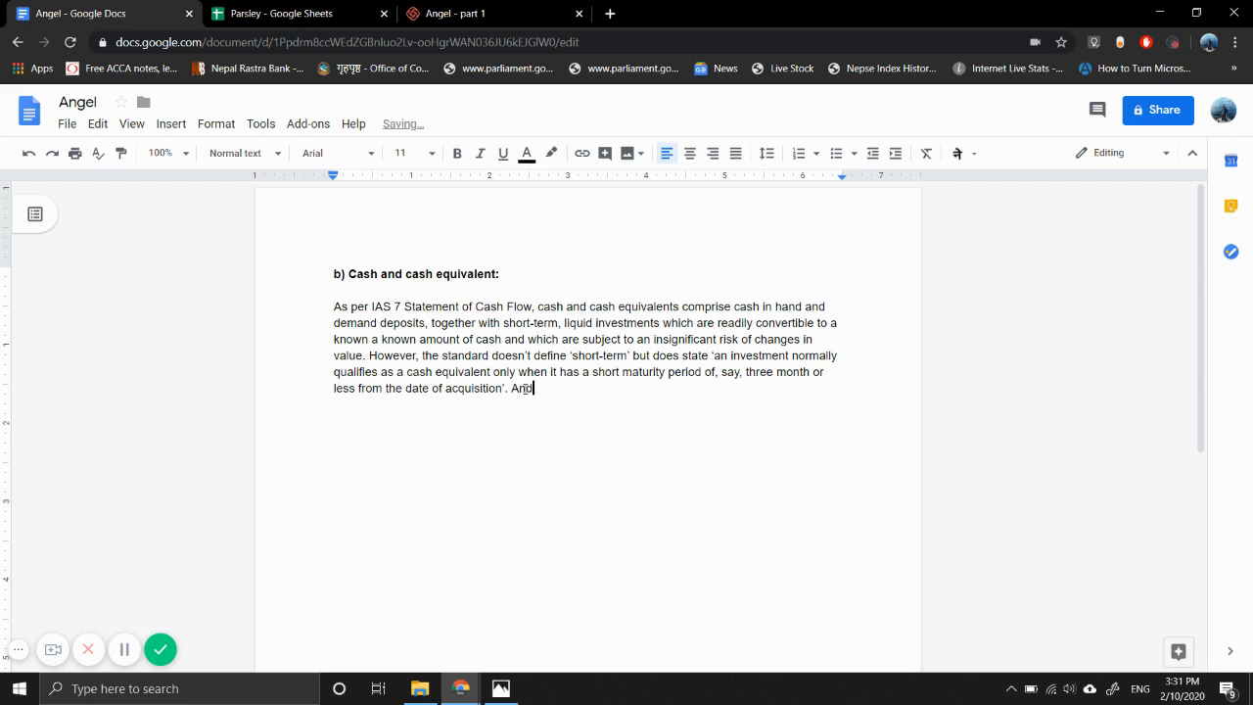
text(,)
key(BackSpace)
key(BackSpace)
key(BackSpace)
key(BackSpace)
key(BackSpace)
Add the sentence "Consequently, equity or other investments which do not have a maturity date are normally excuded form cahs equivalent."
text(Consequently)
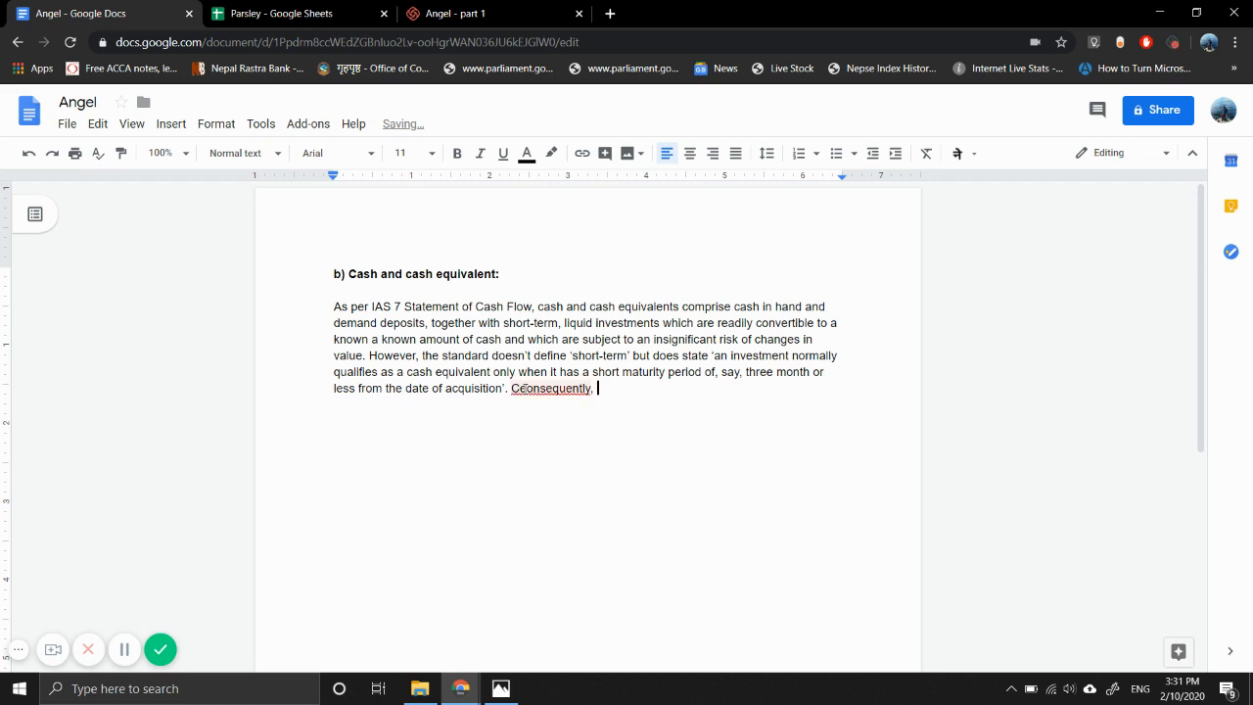
text(, equity a)
key(BackSpace)
text(or other investme)
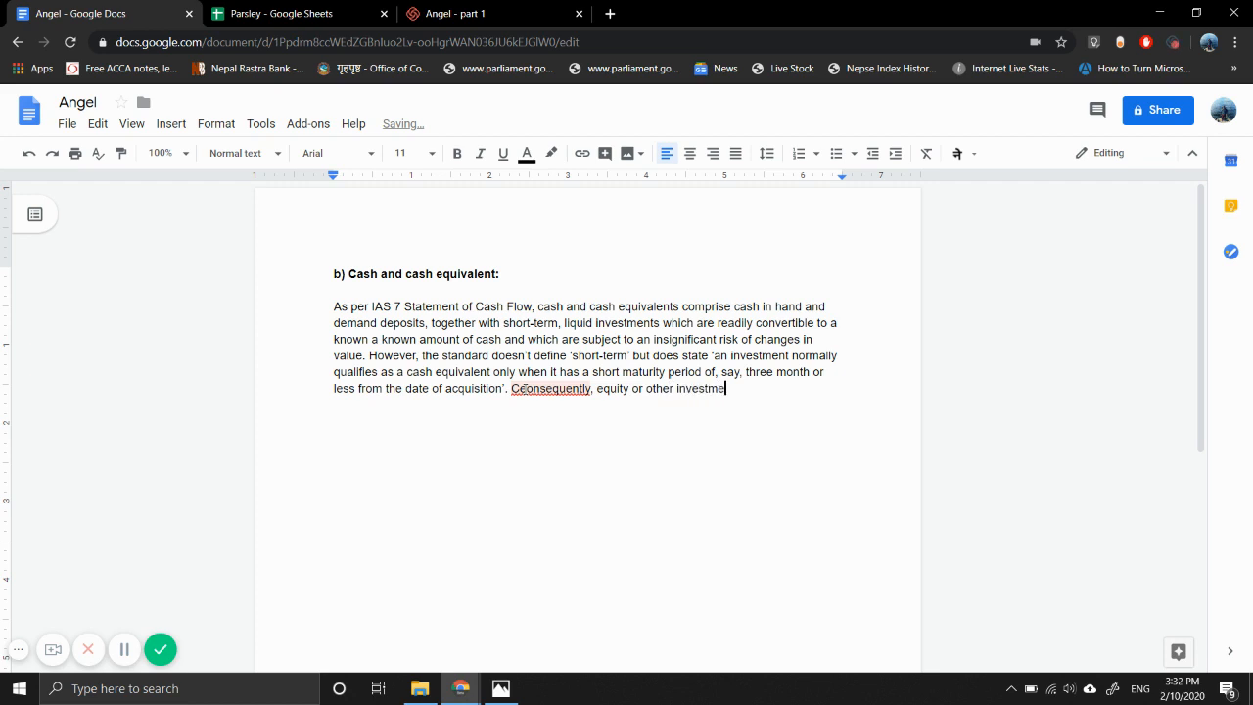
text(nts which do not have a matur)
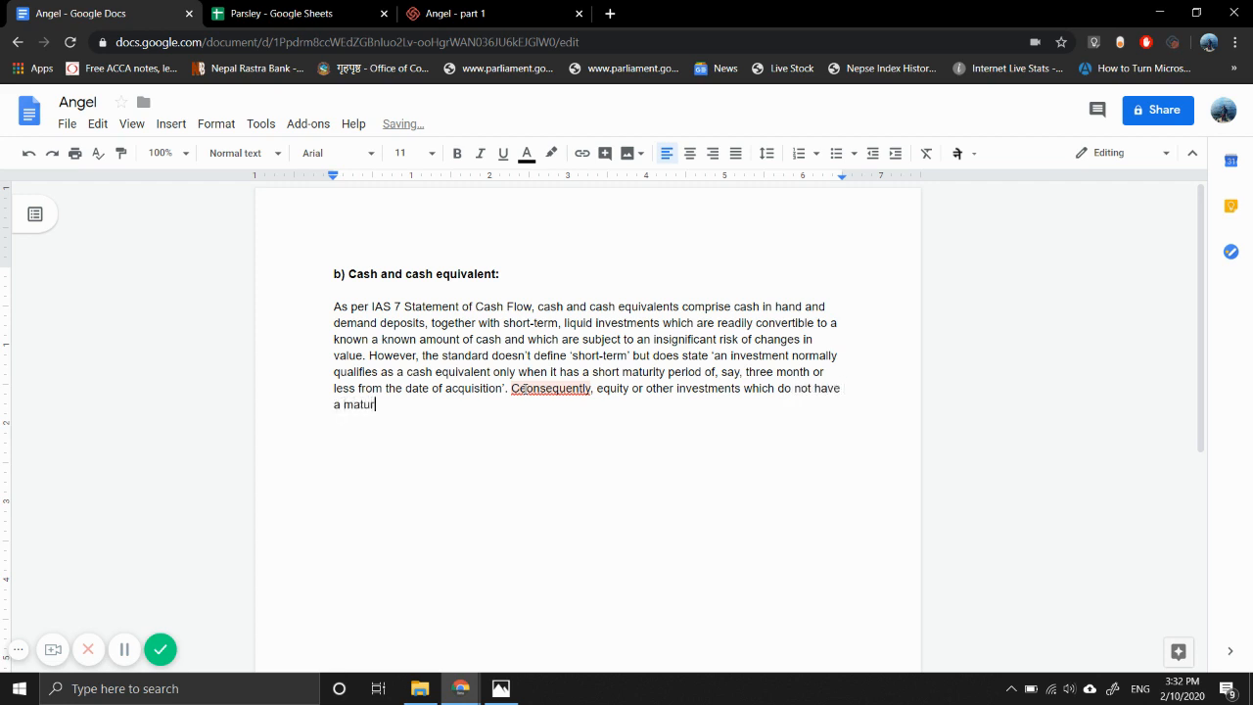
text(ity date are normally excud)
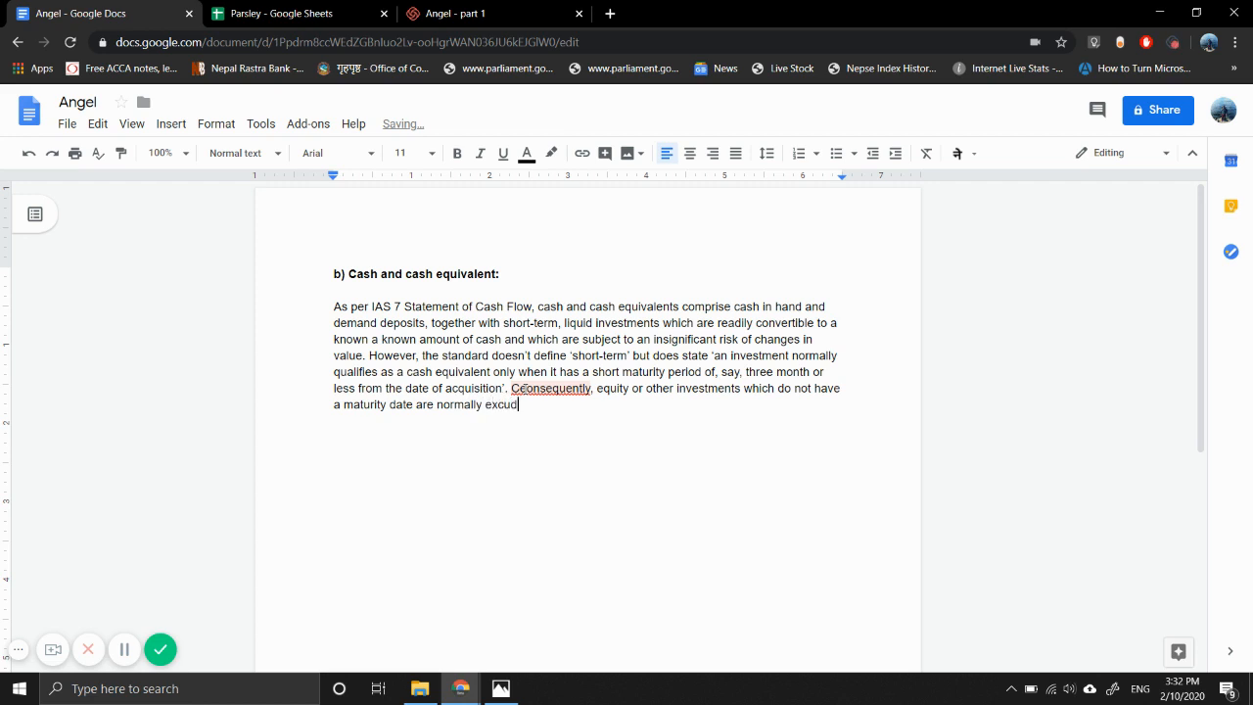
text(ed form cahs equi)
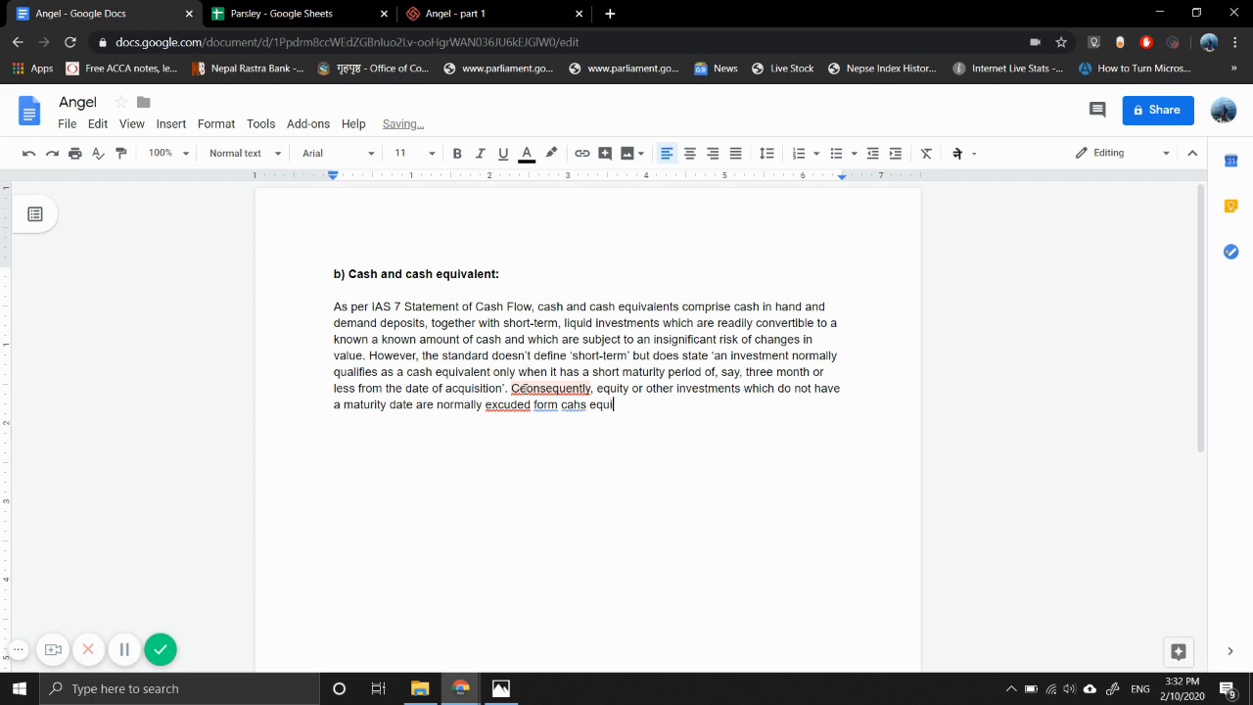
text(valent.)
Correct the misspelled words in the last sentence to "Consequently", "excluded", "from" and "cash"
click(566, 388)
click(555, 366)
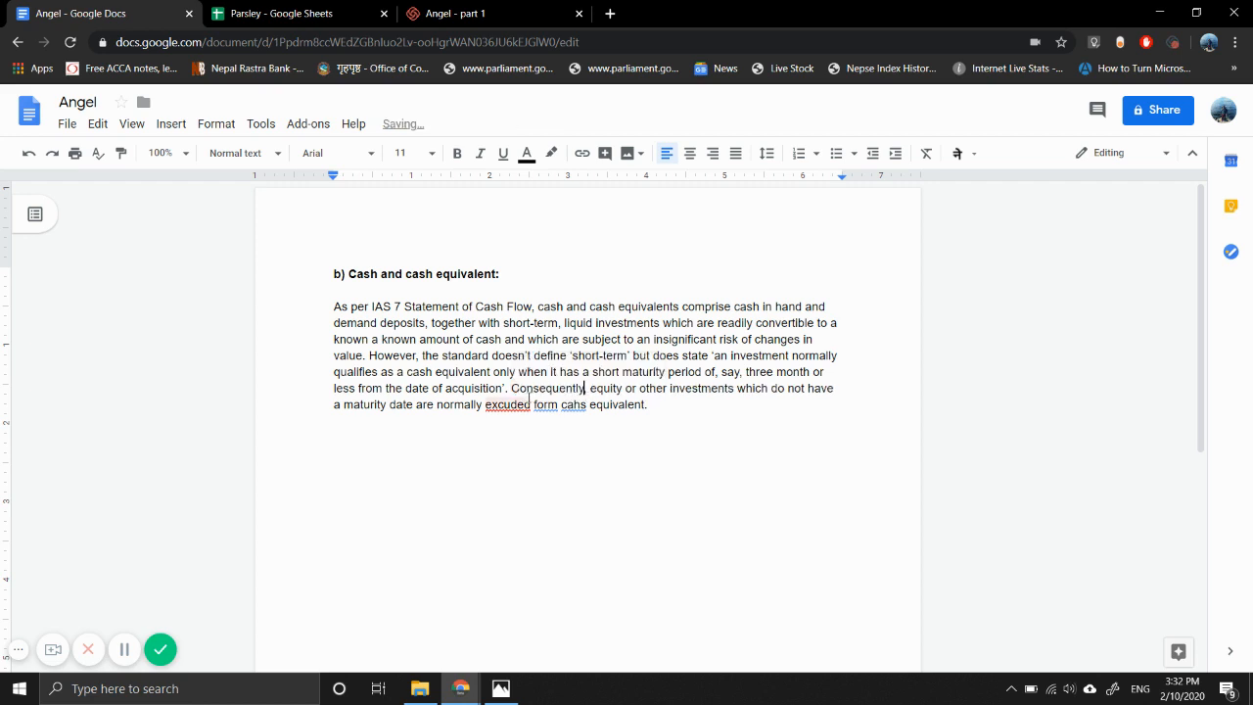
click(525, 403)
drag(522, 382, 550, 406)
click(517, 383)
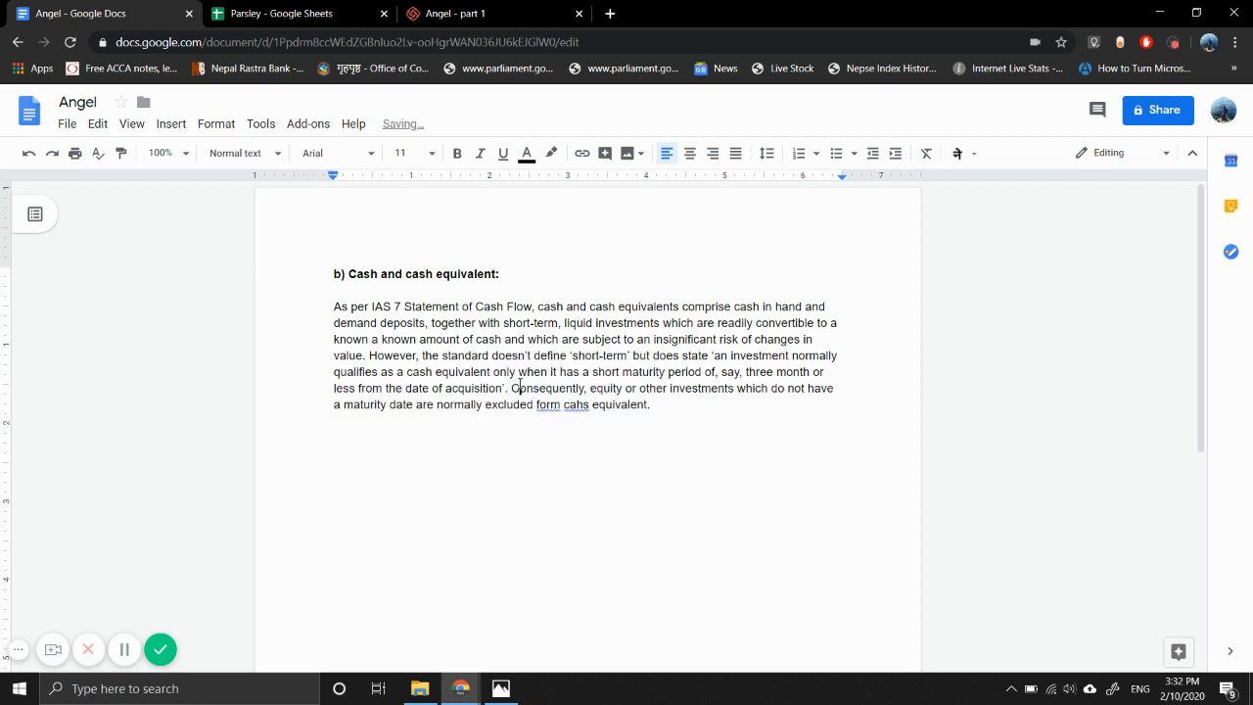
click(551, 404)
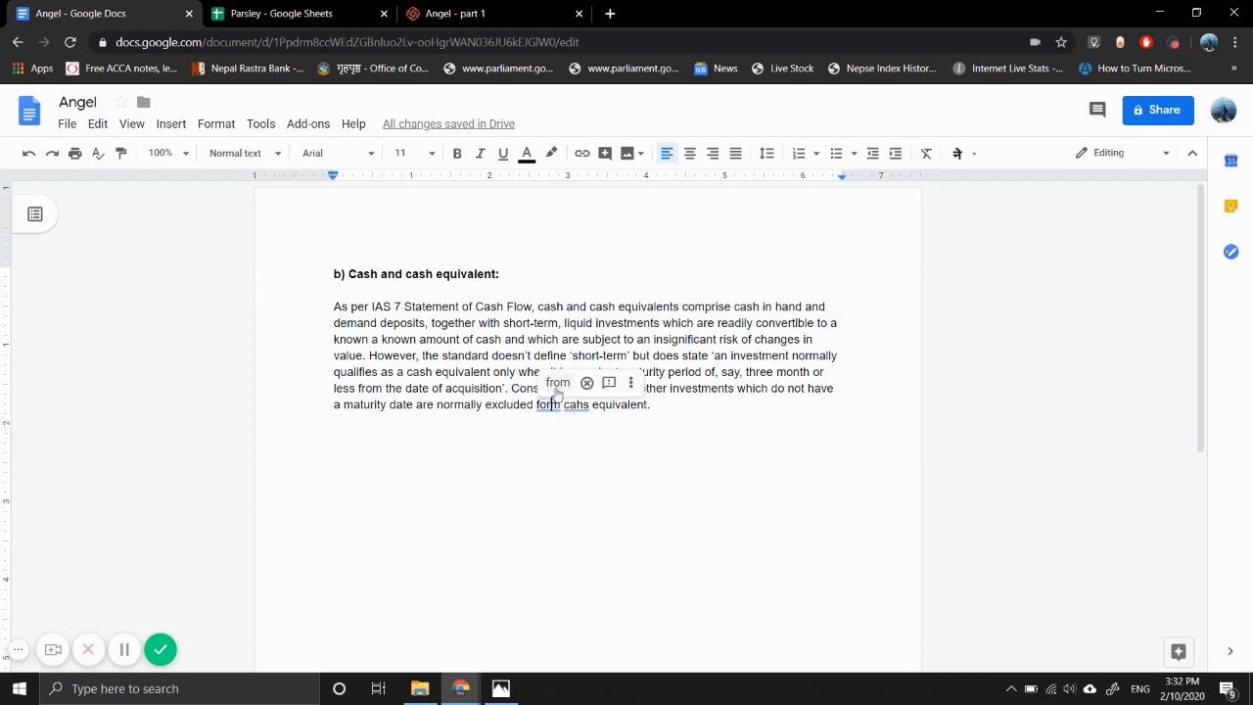
click(557, 382)
click(578, 404)
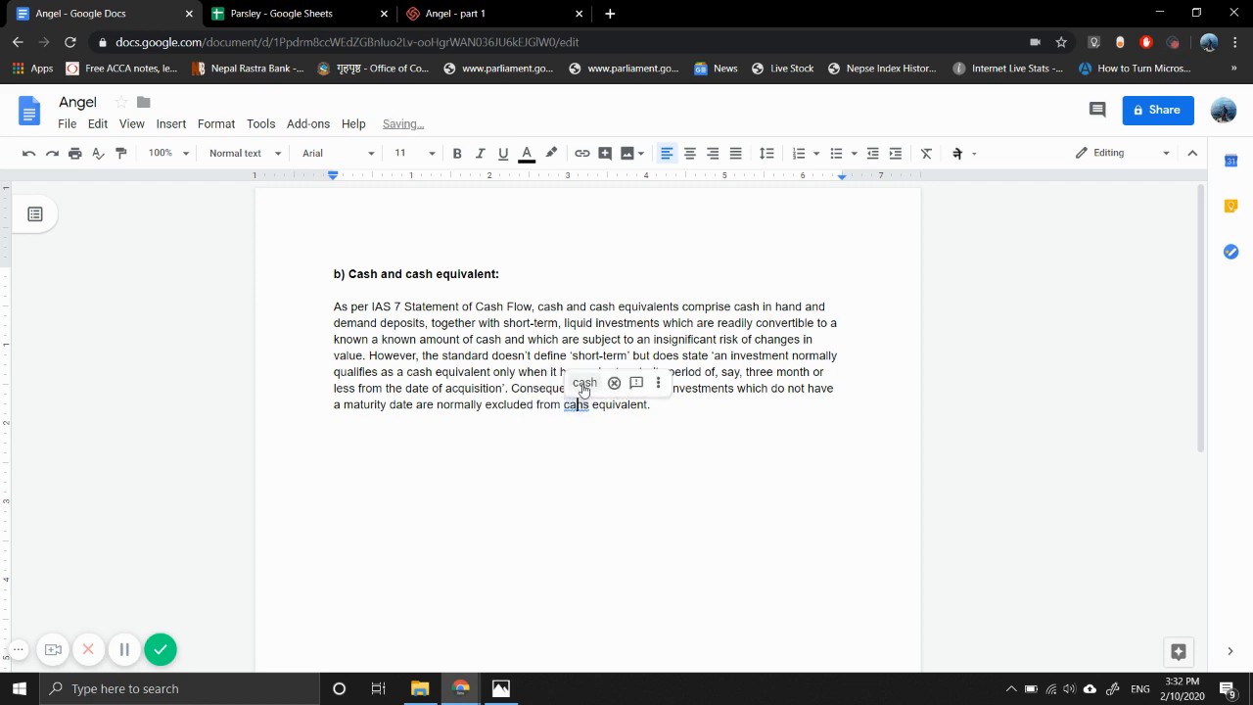
click(584, 386)
Start a new paragraph with "i)" and check the details of deposit (i) in the question photo 4.jpg
click(451, 462)
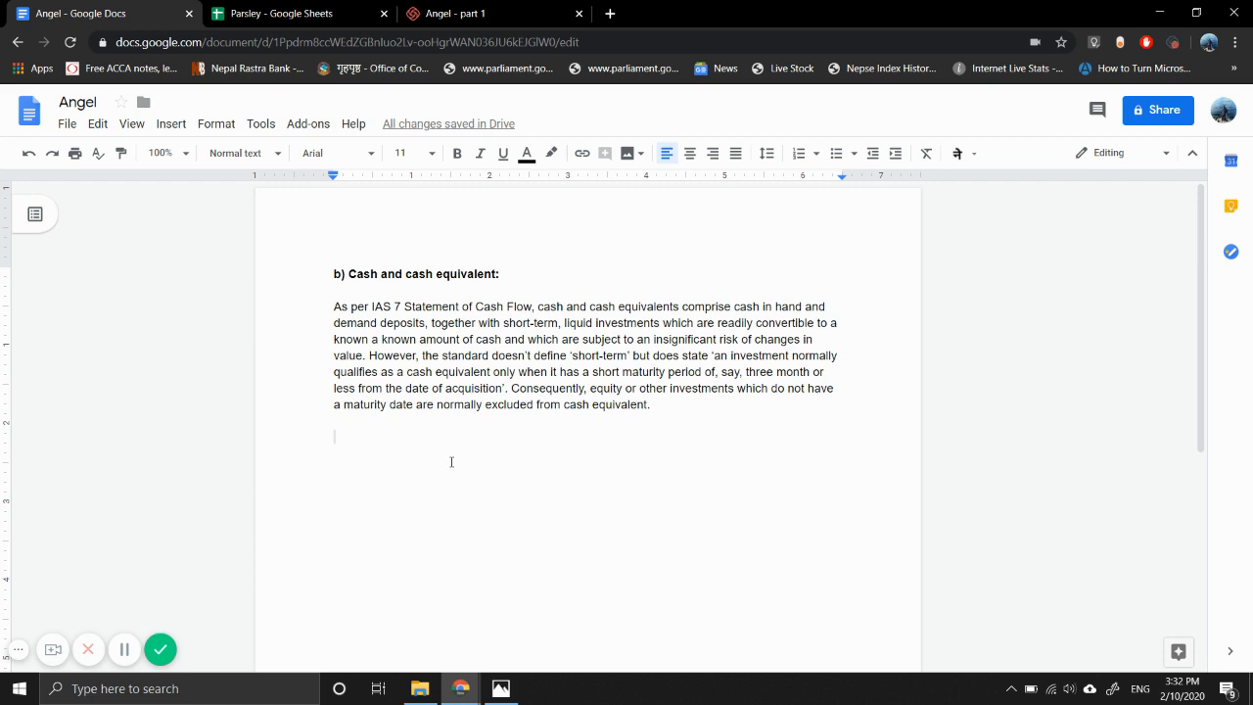
text(i))
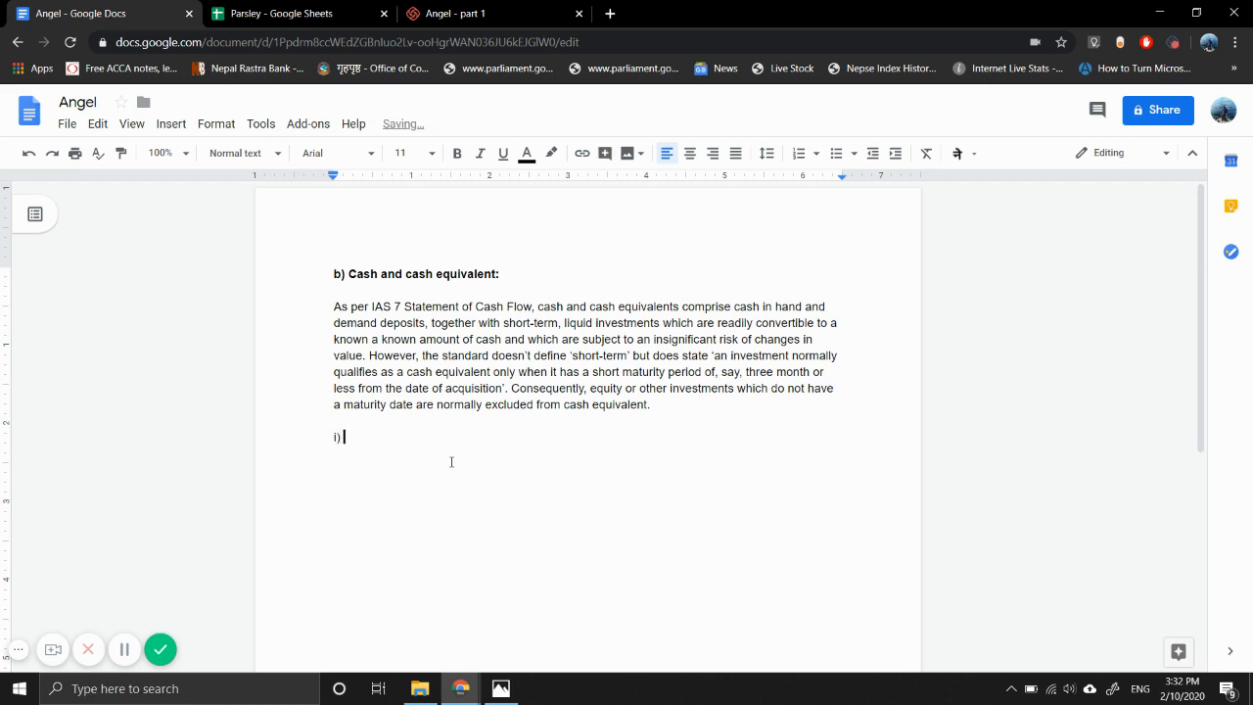
click(494, 687)
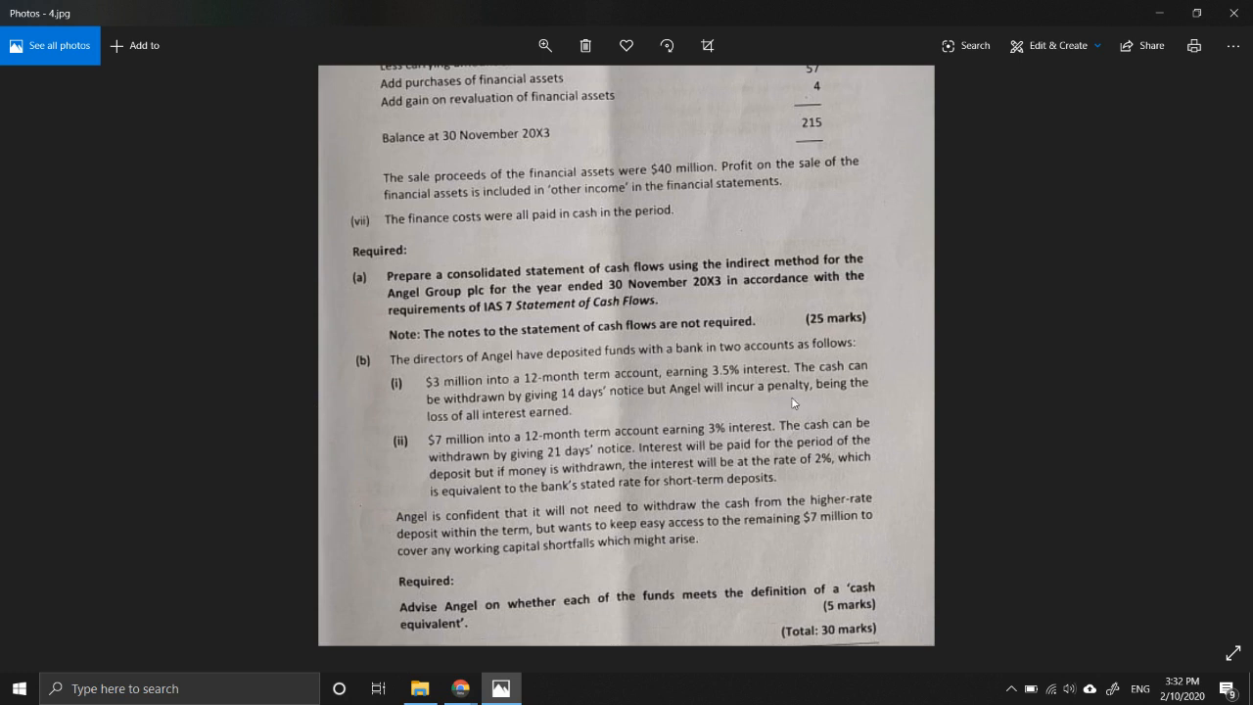
mouse_move(460, 688)
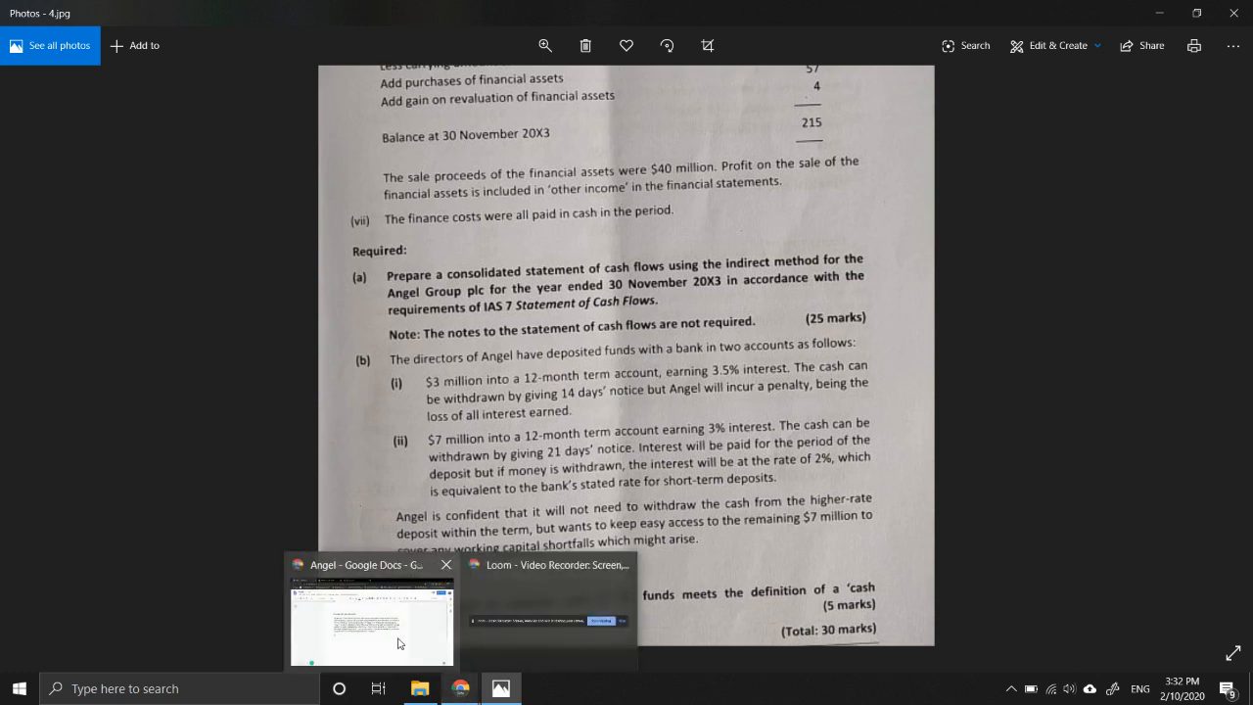
click(399, 643)
Continue item i) with "Although the principal ($3 m) will be recovered within"
text(A)
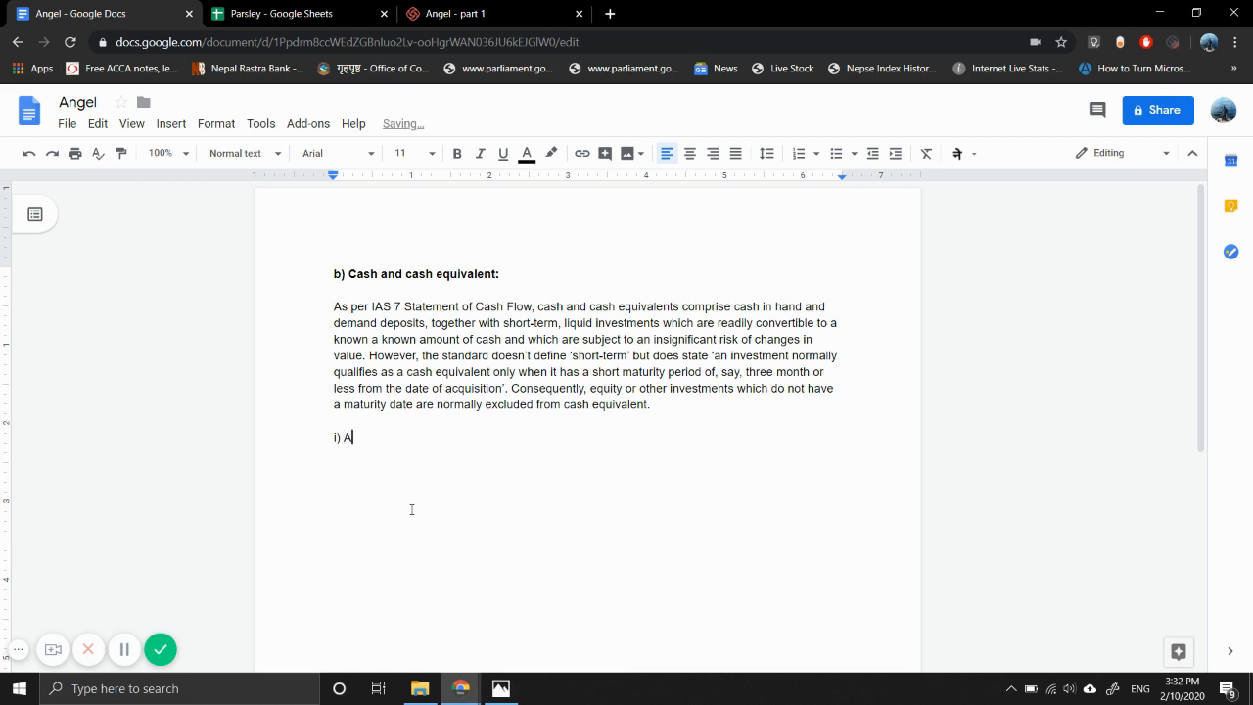
text(lthough the principal )
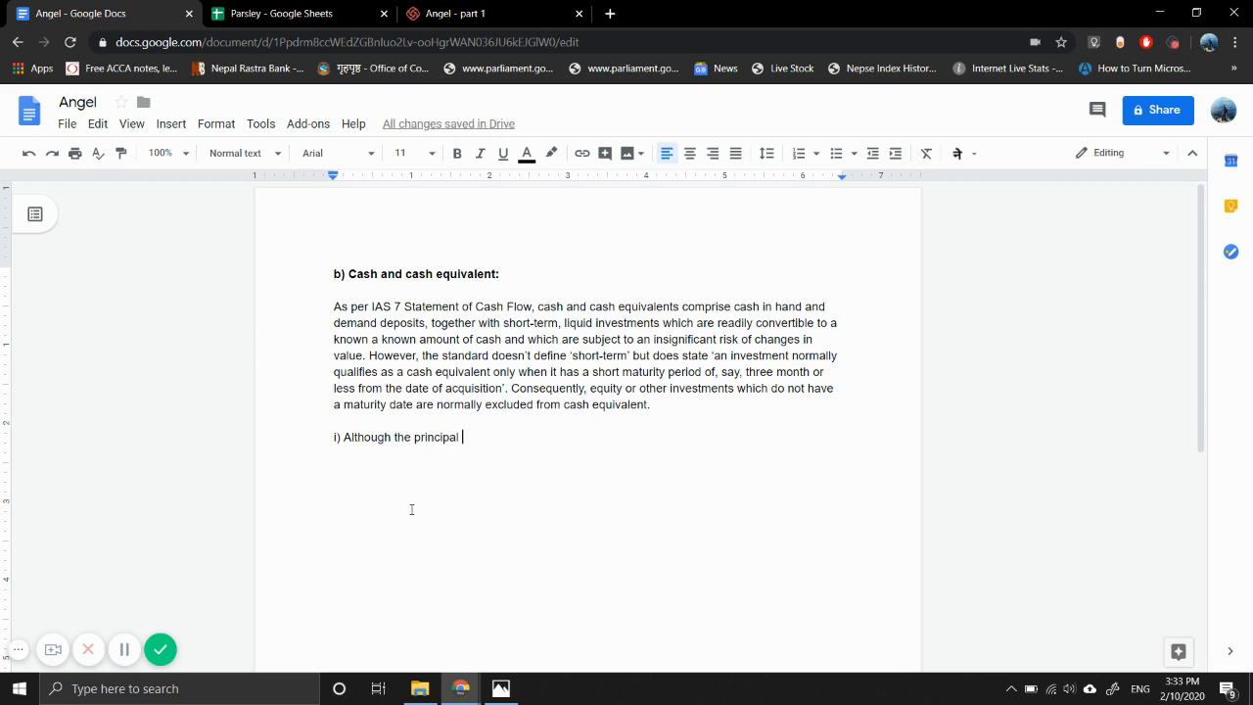
text(($3 m))
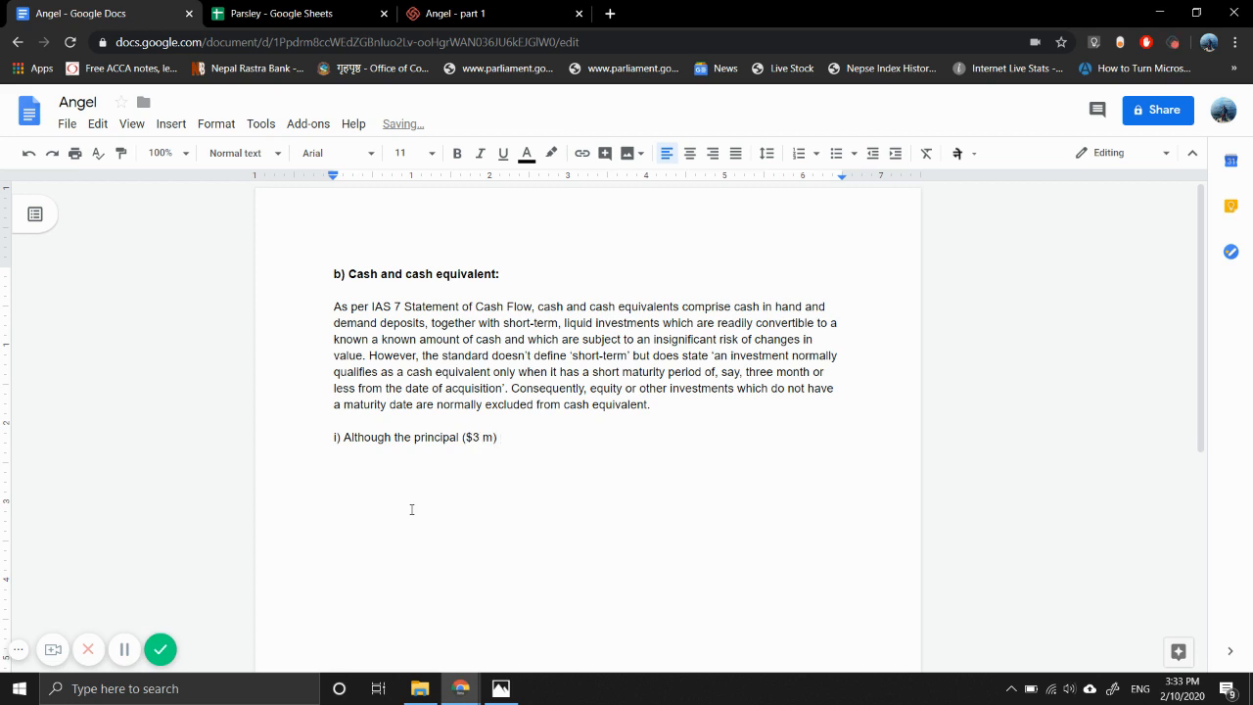
text( will be recovered wihtin)
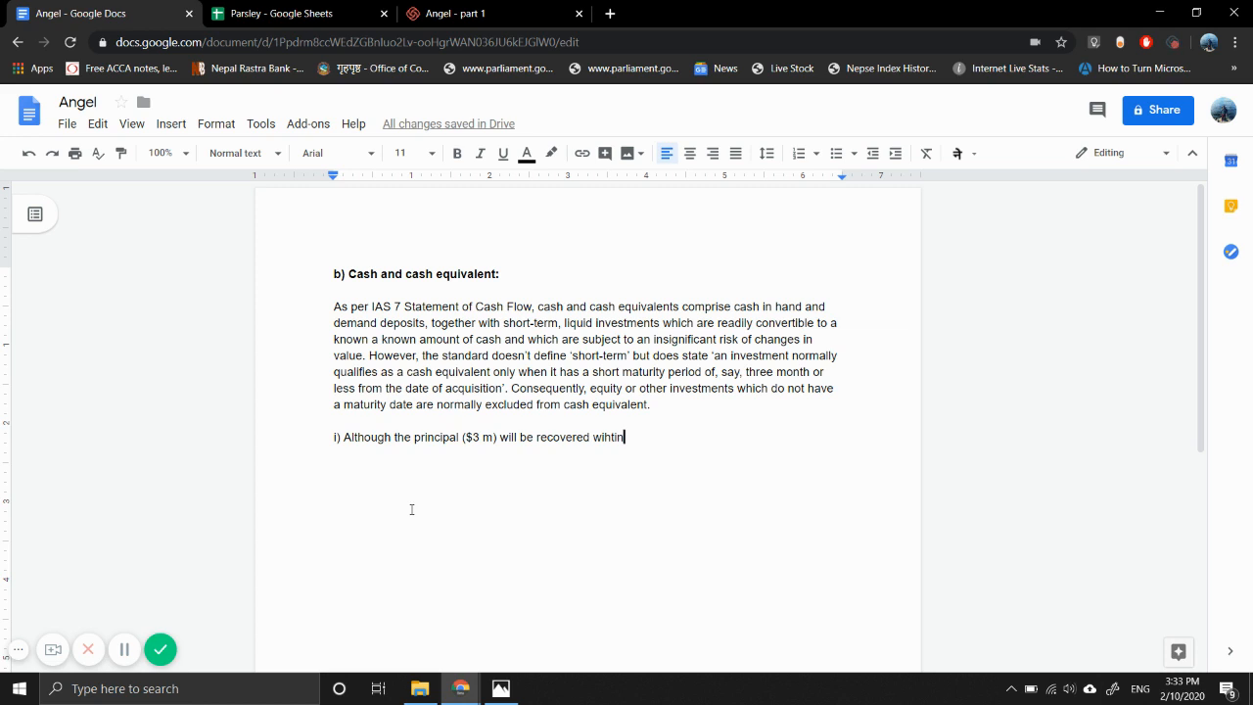
key(BackSpace)
key(BackSpace)
key(BackSpace)
key(BackSpace)
key(BackSpace)
key(BackSpace)
text(within )
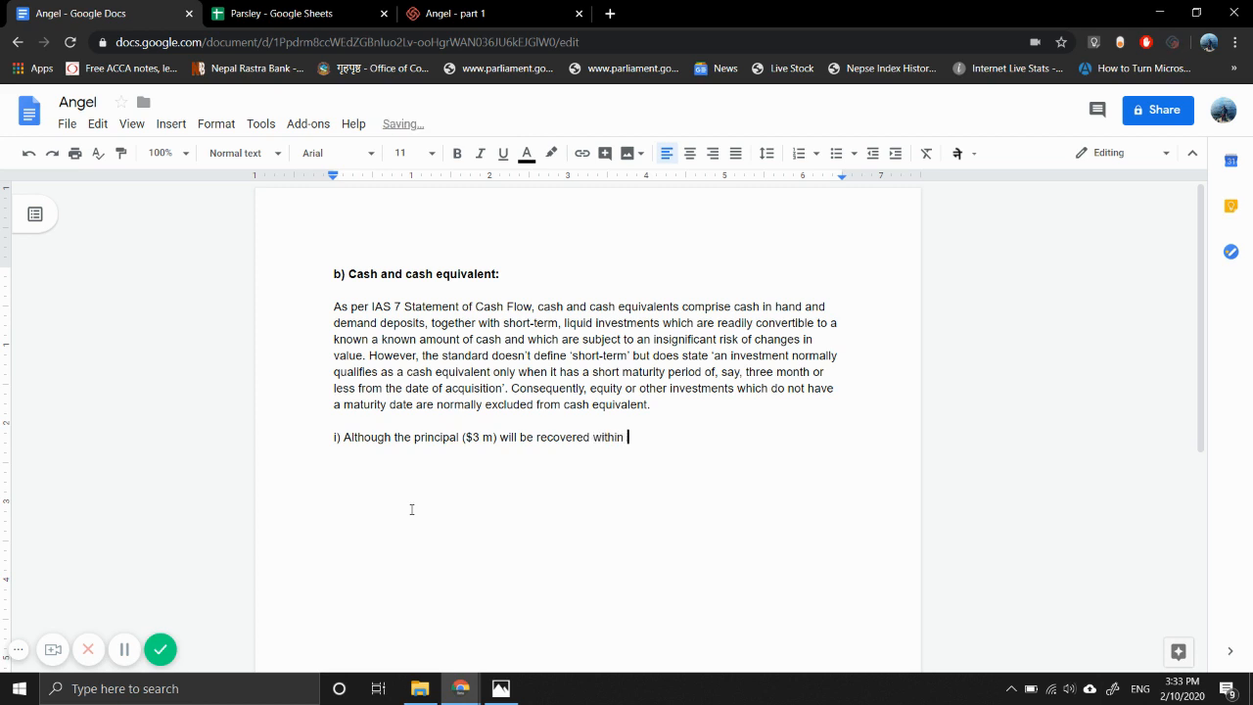
Extend the sentence in item i) with "14 days, the entity will lose all accumulated interest over the period"
text(14 days, the entity will )
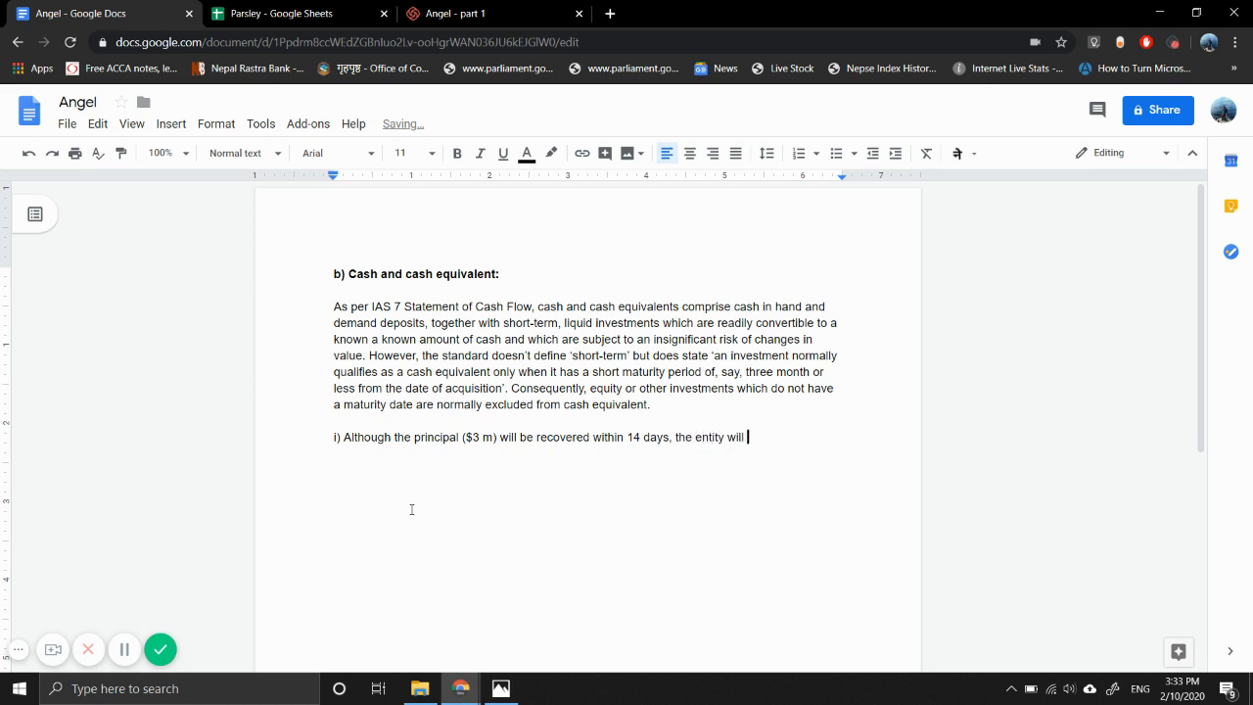
text(lose all aci)
key(BackSpace)
text(cumulated in)
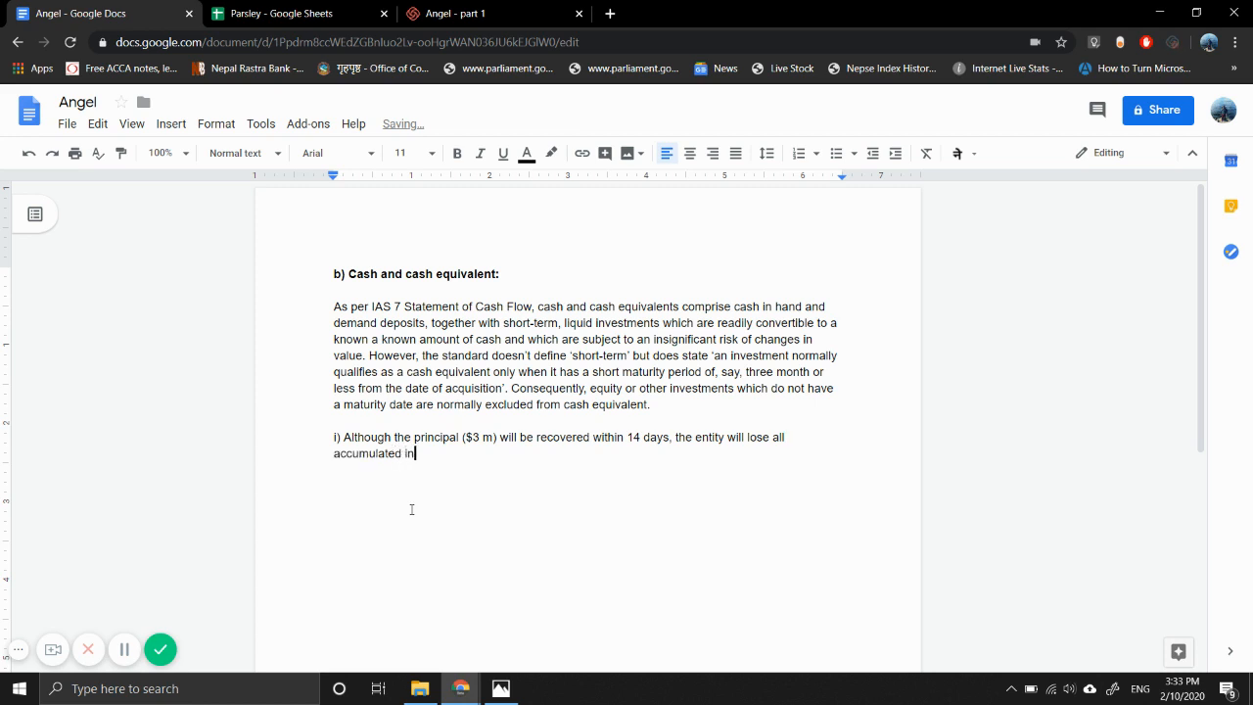
text(terest over the period)
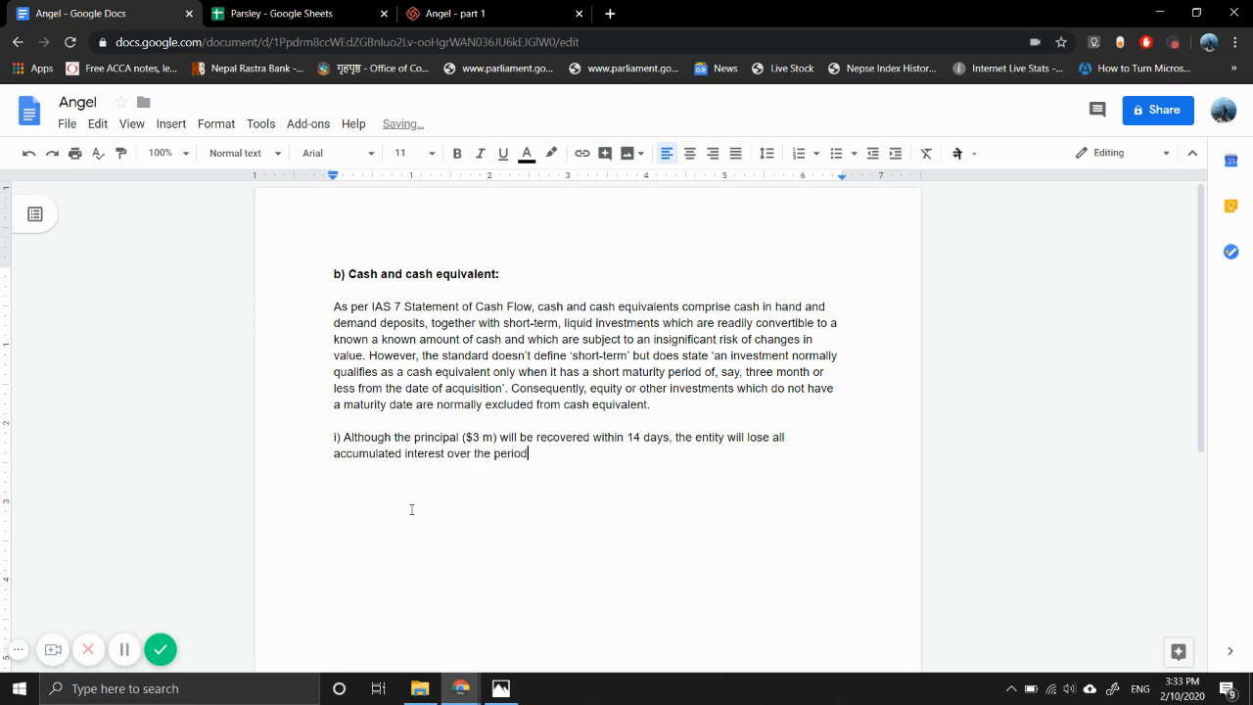
End the sentence in item i) with ", which seems significant."
text(, which )
text(is)
key(BackSpace)
key(BackSpace)
key(BackSpace)
text(seems s)
text(igni)
text(g)
text(can)
key(BackSpace)
key(BackSpace)
key(BackSpace)
key(BackSpace)
key(BackSpace)
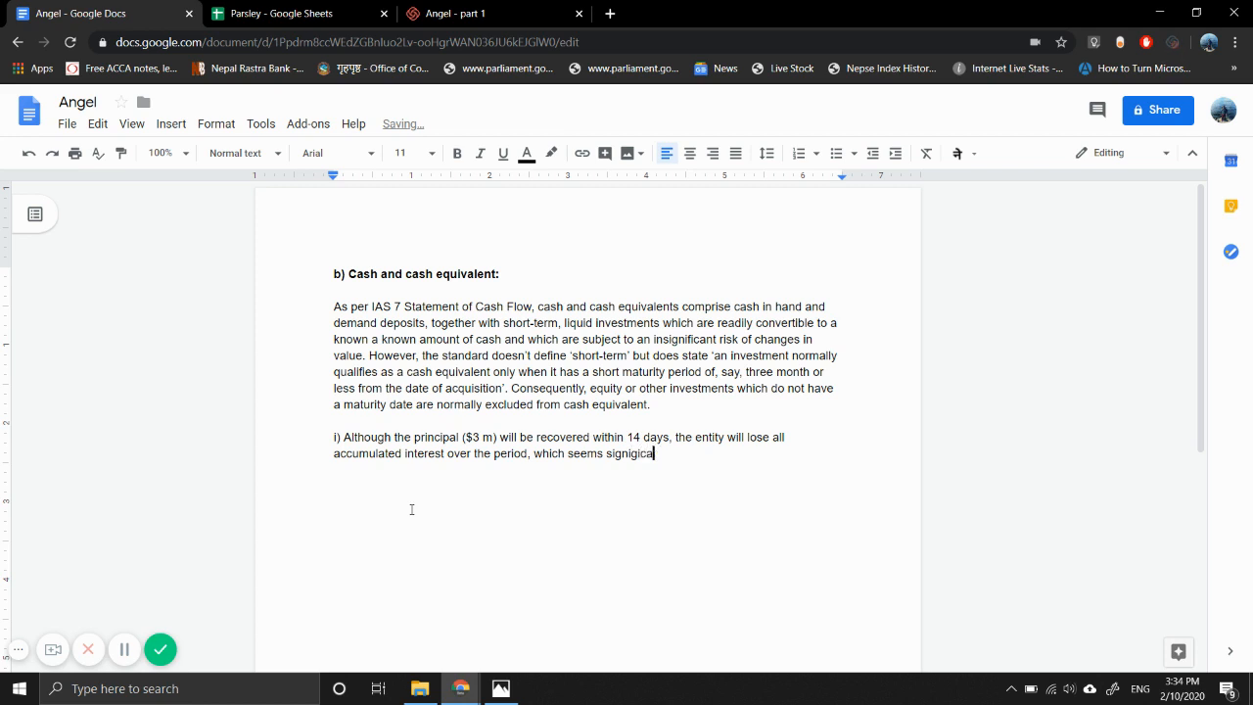
text(ficant.)
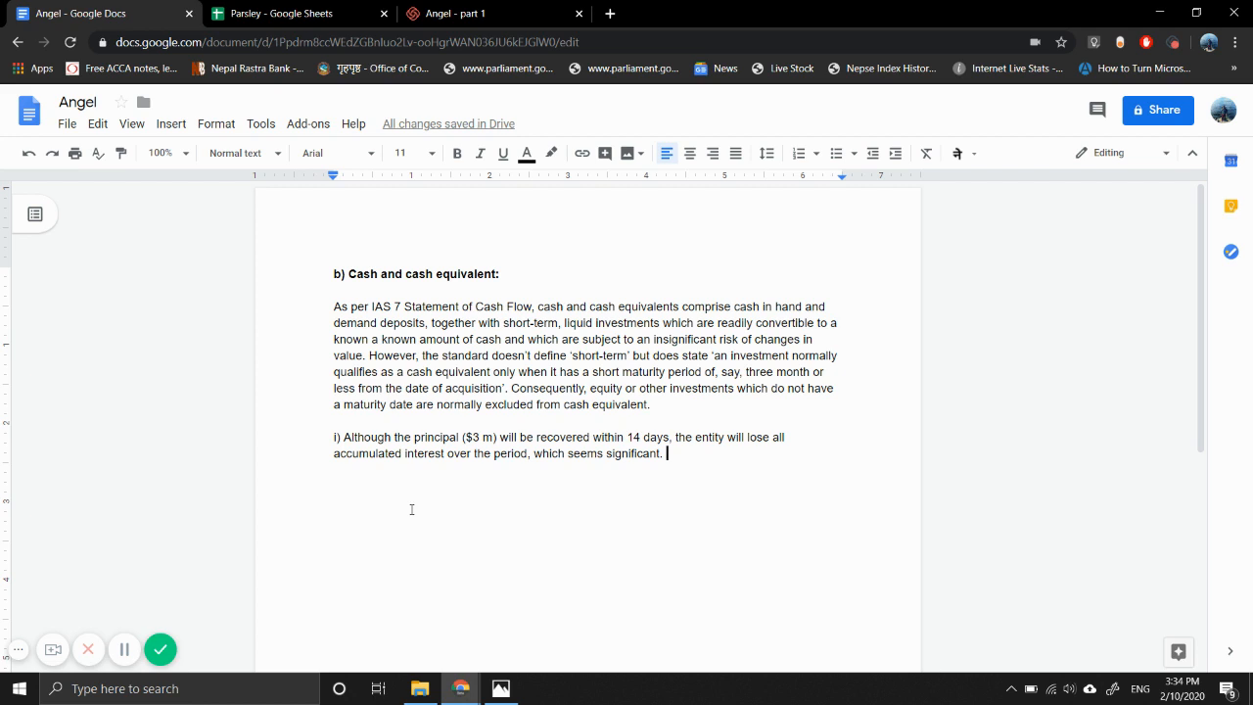
Start a new sentence in item i) with "The cash is not"
text(The cahs is)
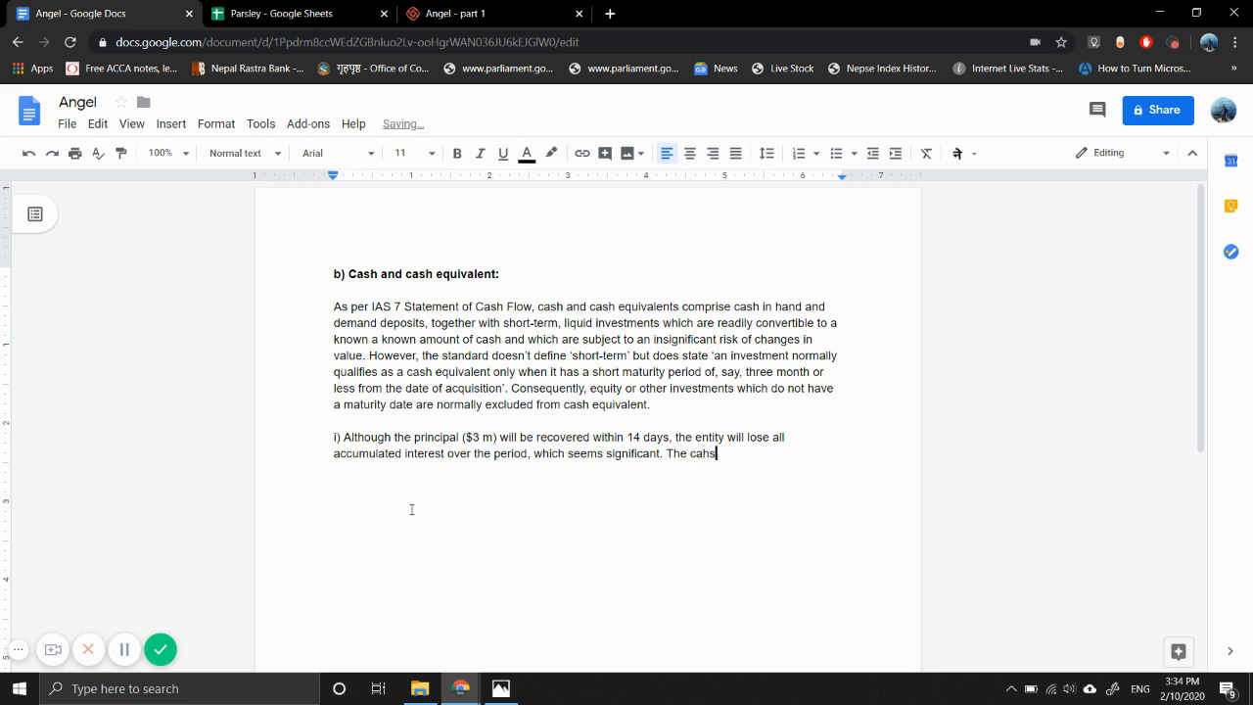
key(BackSpace)
key(BackSpace)
key(BackSpace)
key(BackSpace)
key(BackSpace)
text(sh is not)
Check part (b) in the question photo 4.jpg and continue the sentence with "needed to meet short-term cash commitments and"
click(500, 688)
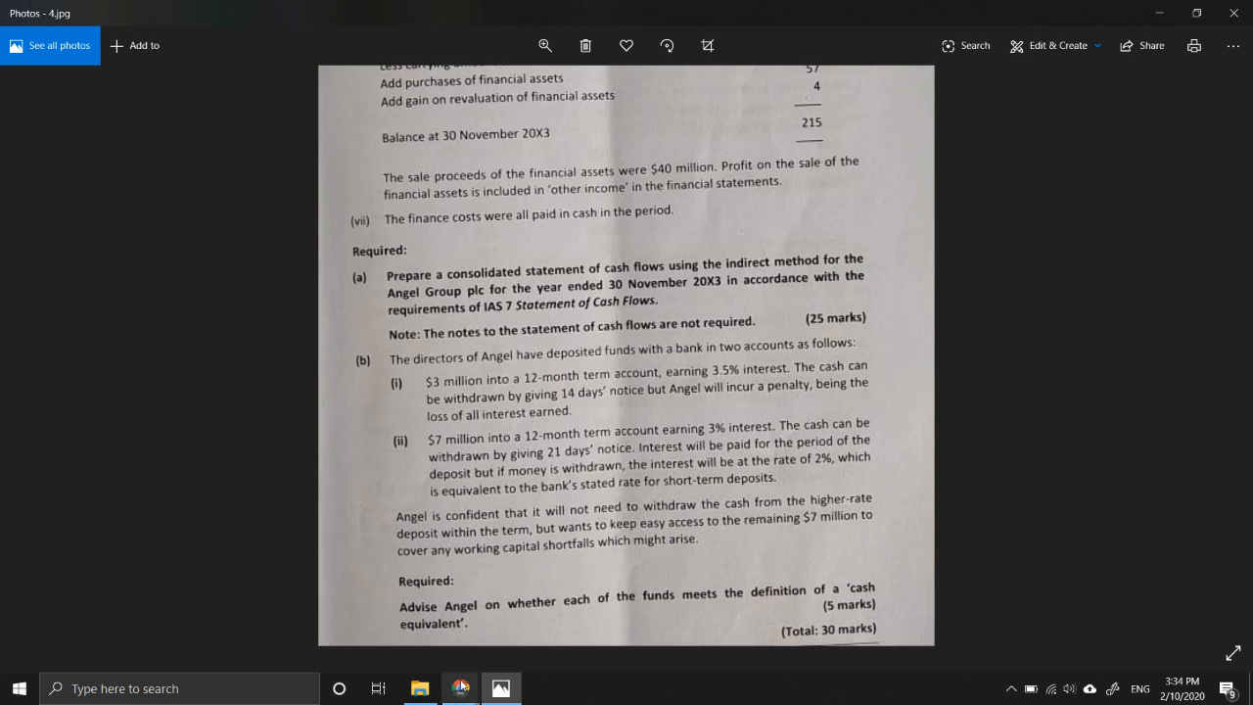
mouse_move(460, 688)
click(382, 623)
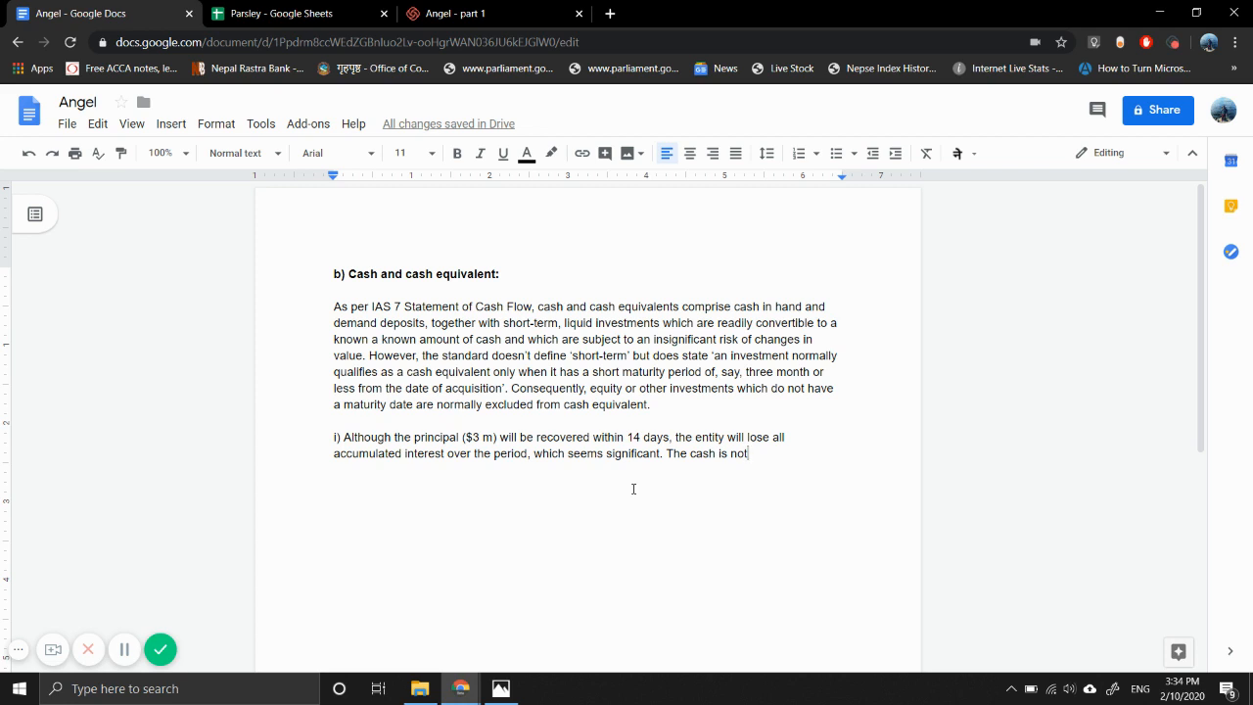
text(needed f)
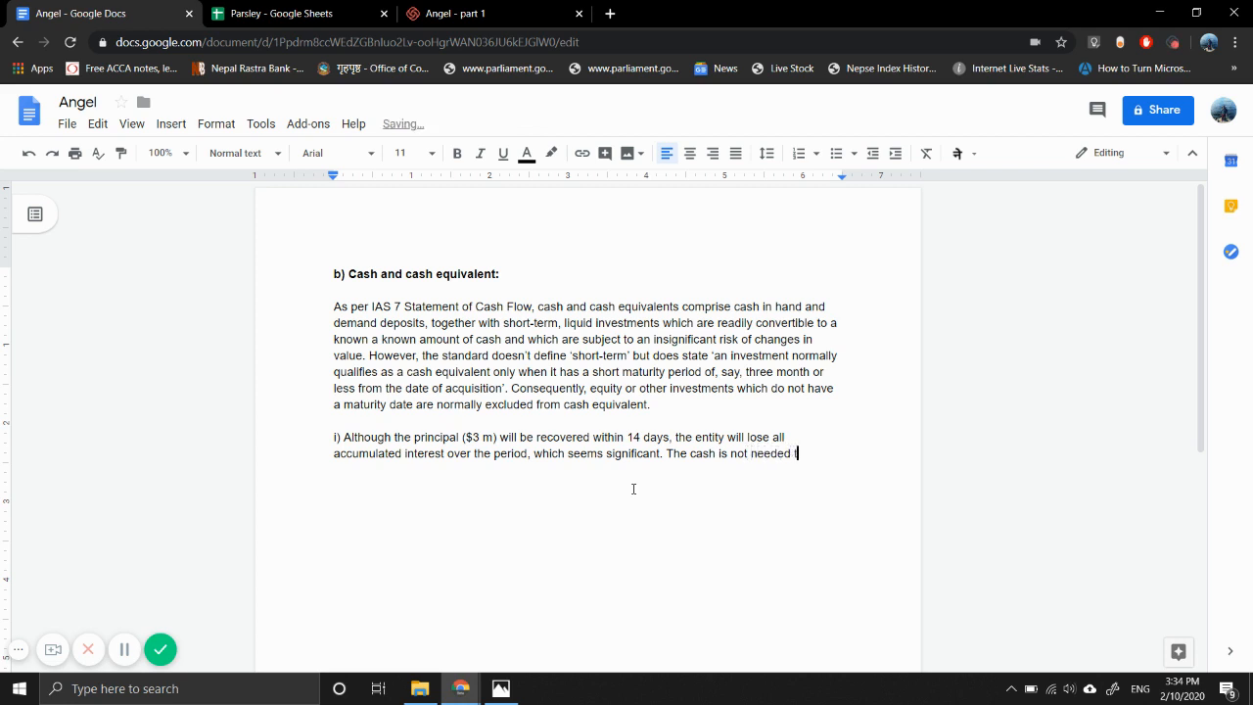
text(o mee)
text(t)
text( short-)
text(term cash)
text( com)
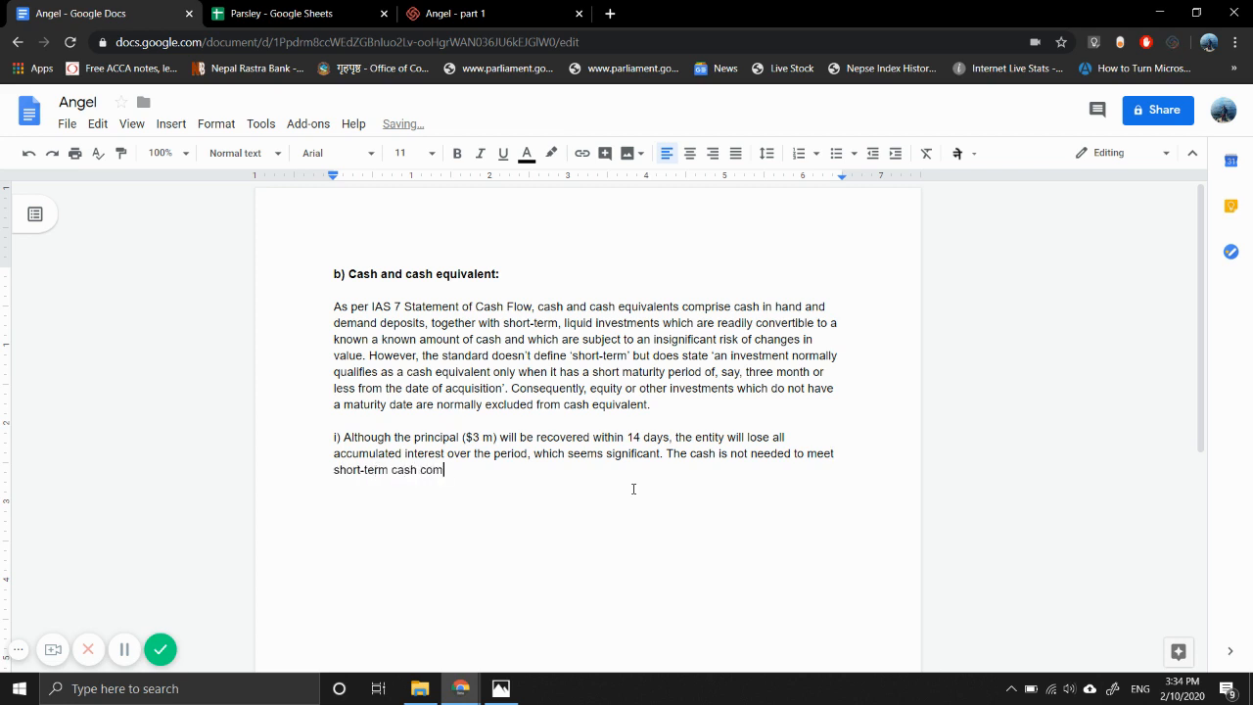
text(mitments and )
Finish the sentence in item i) with "so would not qualify as a cash equivalent."
text(woul)
key(BackSpace)
key(BackSpace)
key(BackSpace)
text(so wouldn)
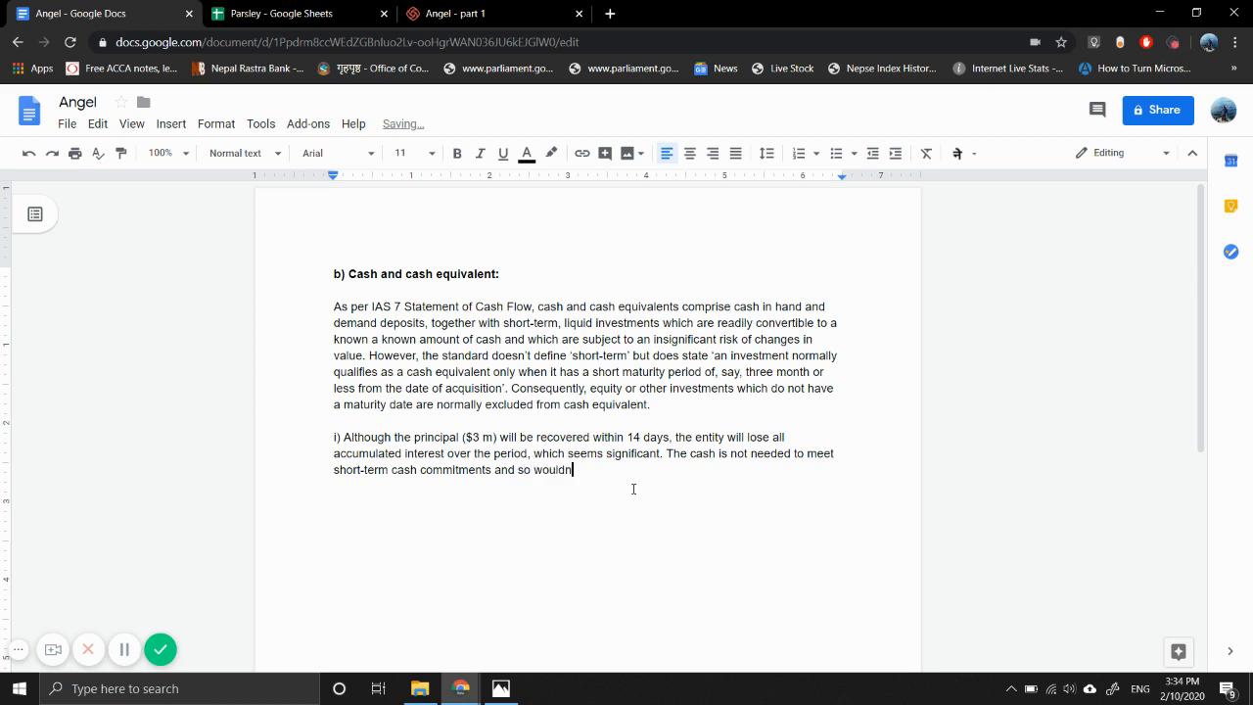
key(BackSpace)
text(not qua)
text(ify as a cash equivalent)
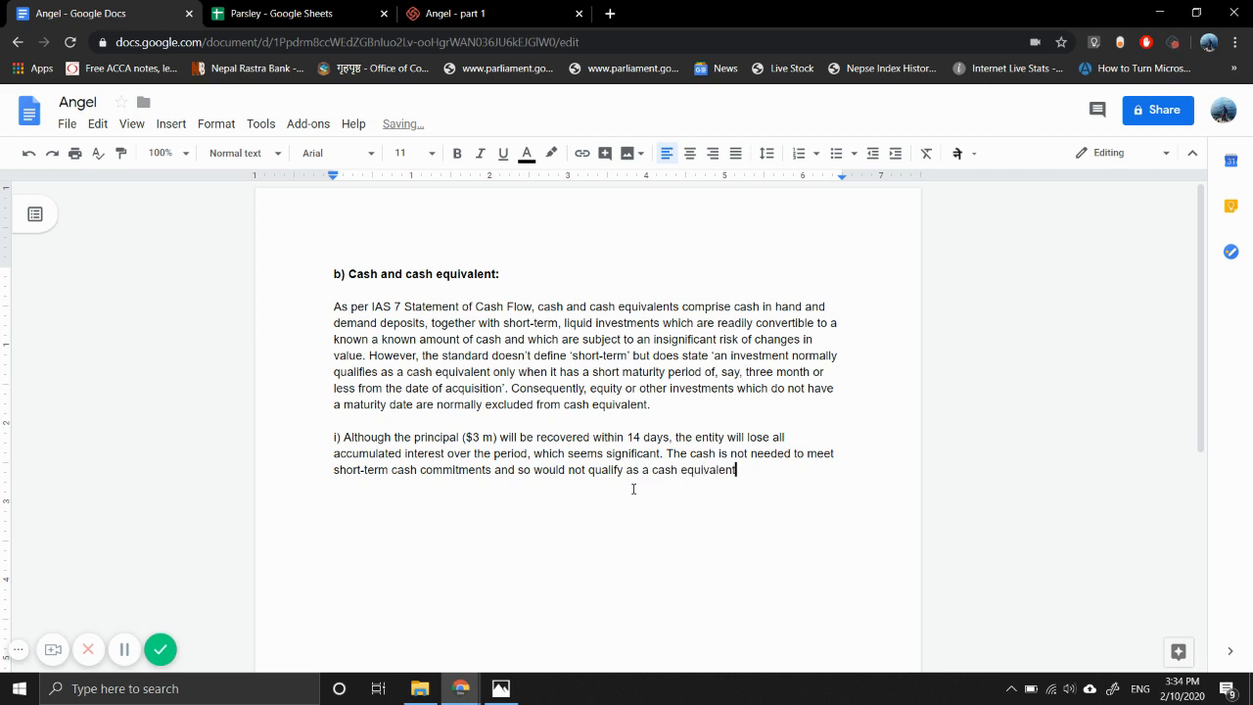
text(.)
Start a new paragraph with "ii)" and check the details of deposit (ii) in the question photo 4.jpg
key(Return)
key(Return)
text(ii))
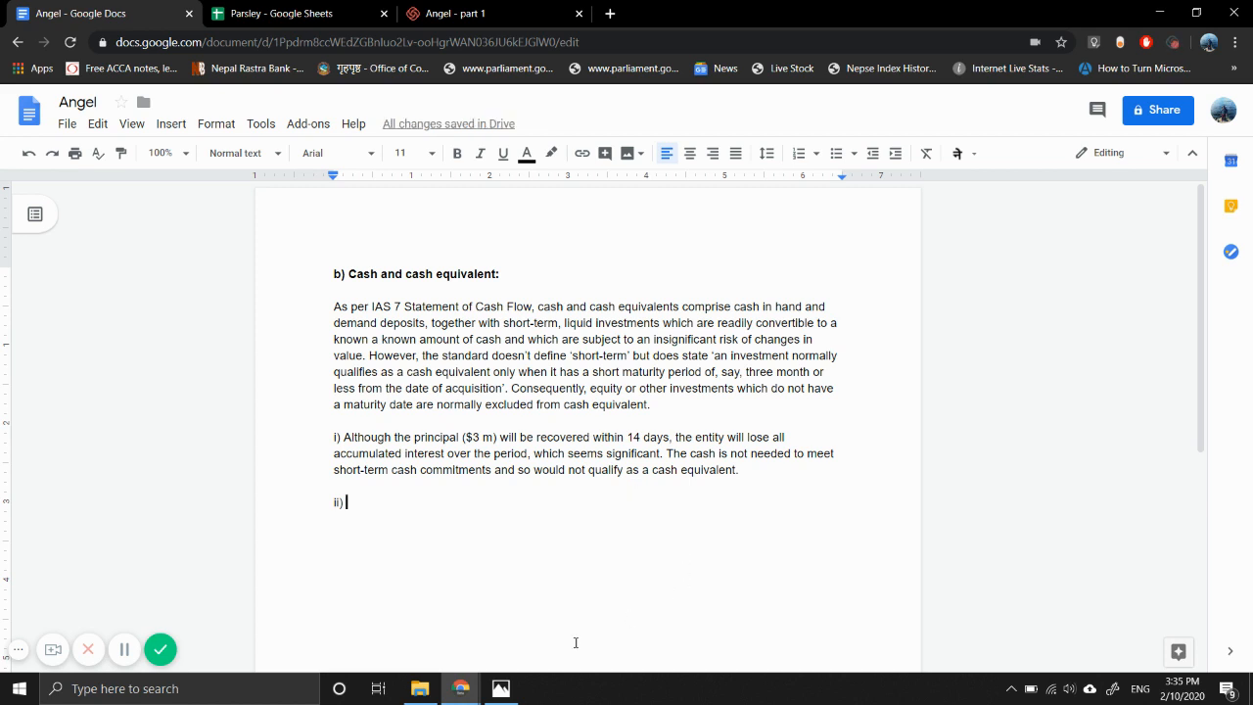
mouse_move(498, 689)
click(481, 570)
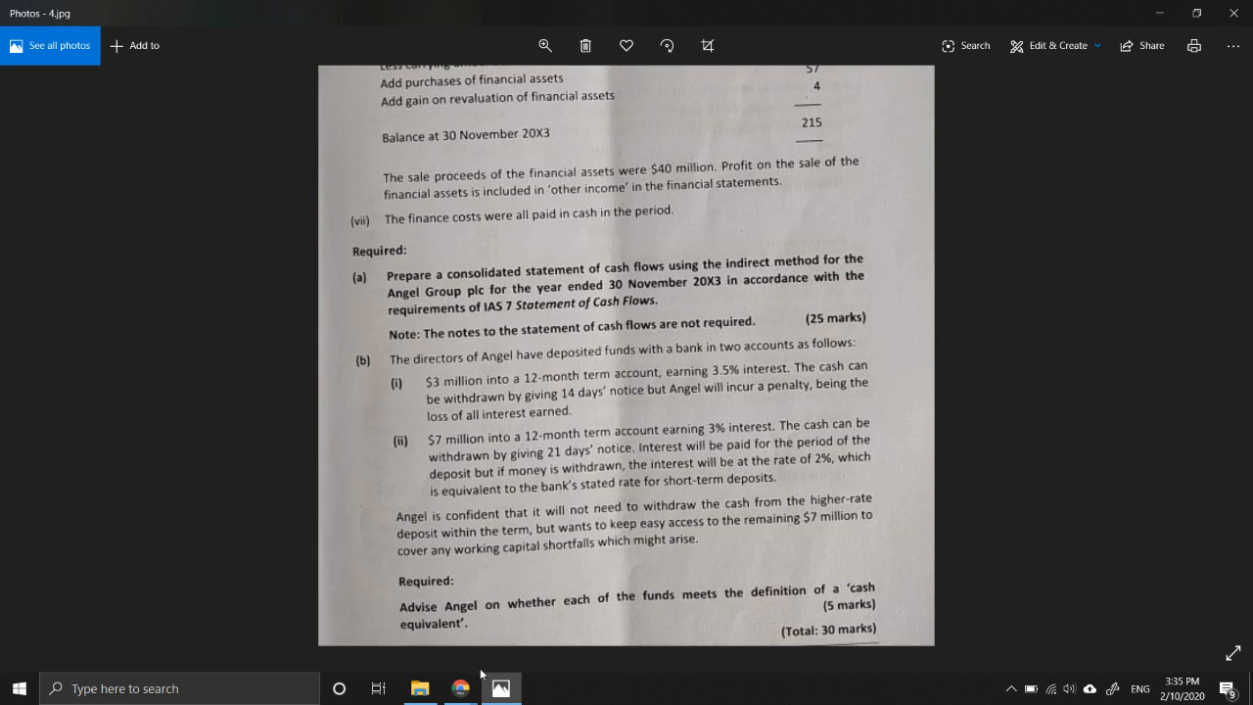
mouse_move(460, 694)
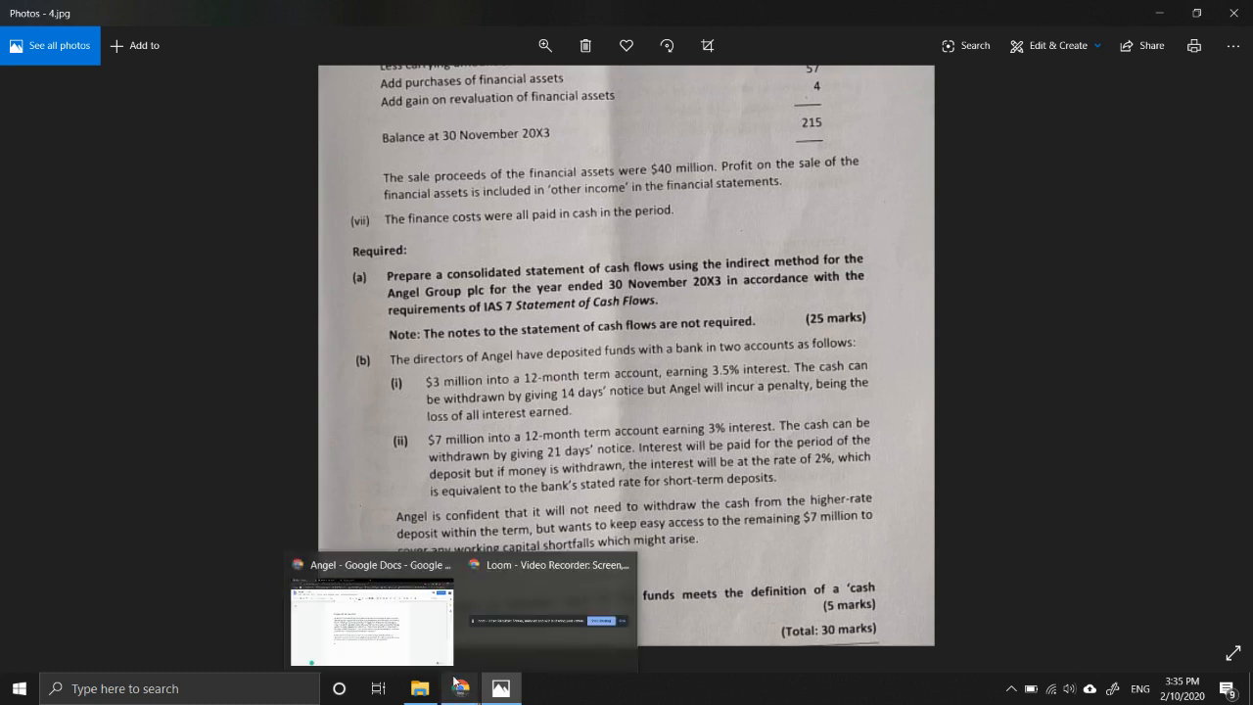
click(392, 610)
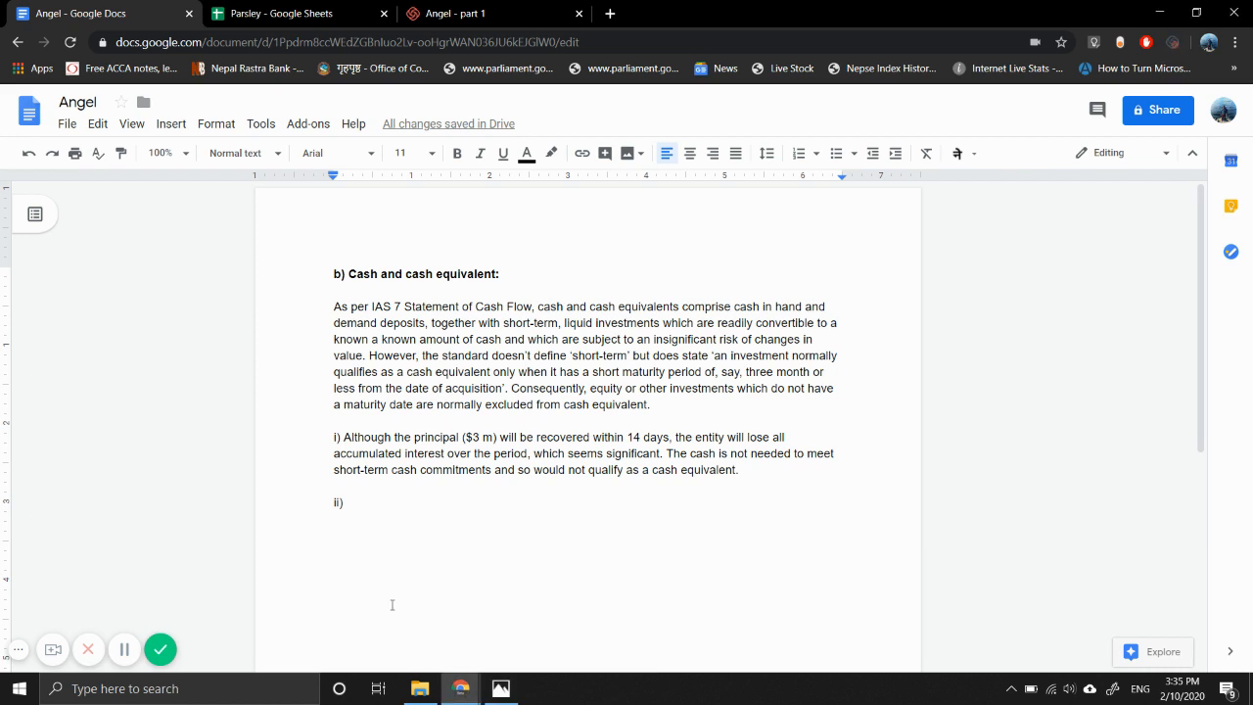
Continue item ii) with "Although the deposit is stated to have a 12-month"
text(Althou)
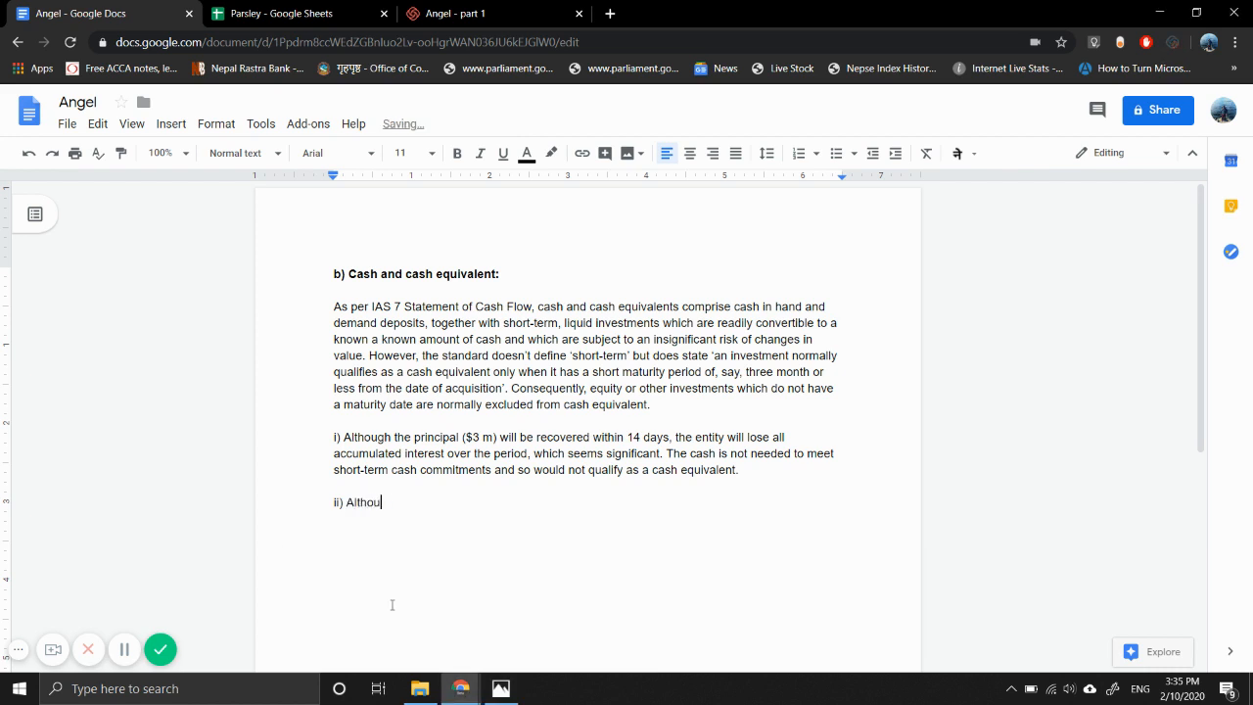
text(gh the deposit is satte)
key(BackSpace)
key(BackSpace)
key(BackSpace)
key(BackSpace)
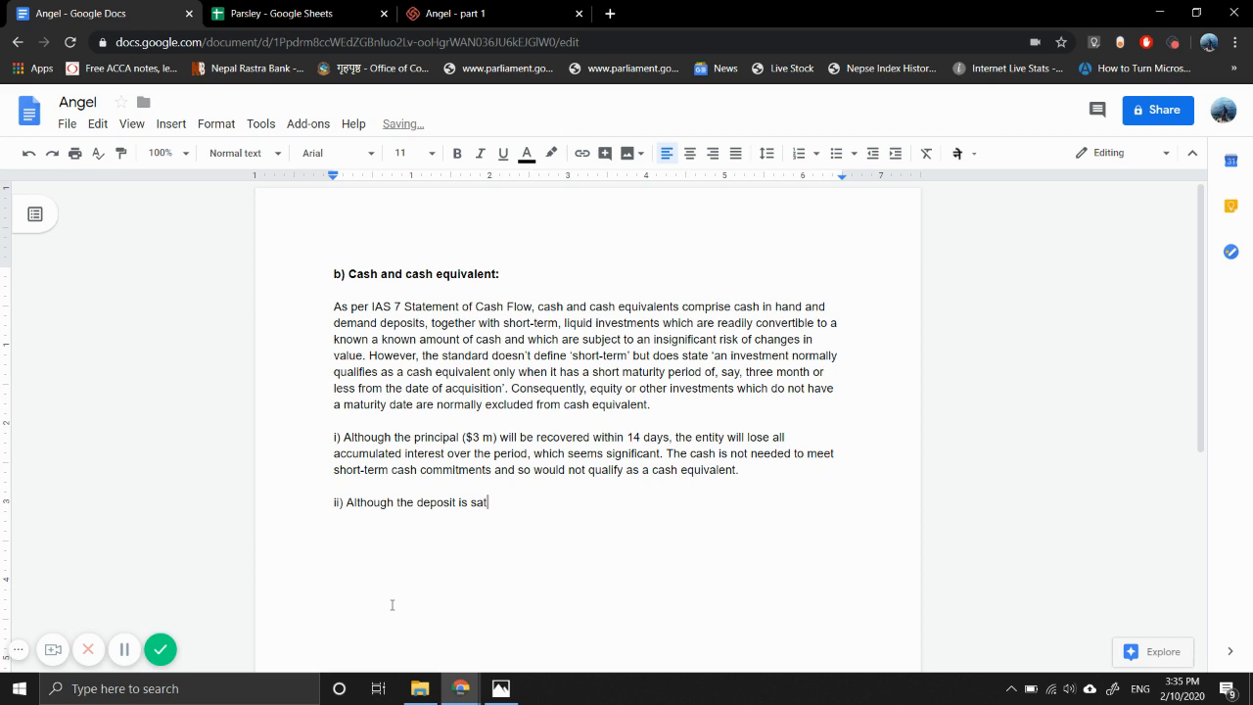
text(tated to have a 12-month)
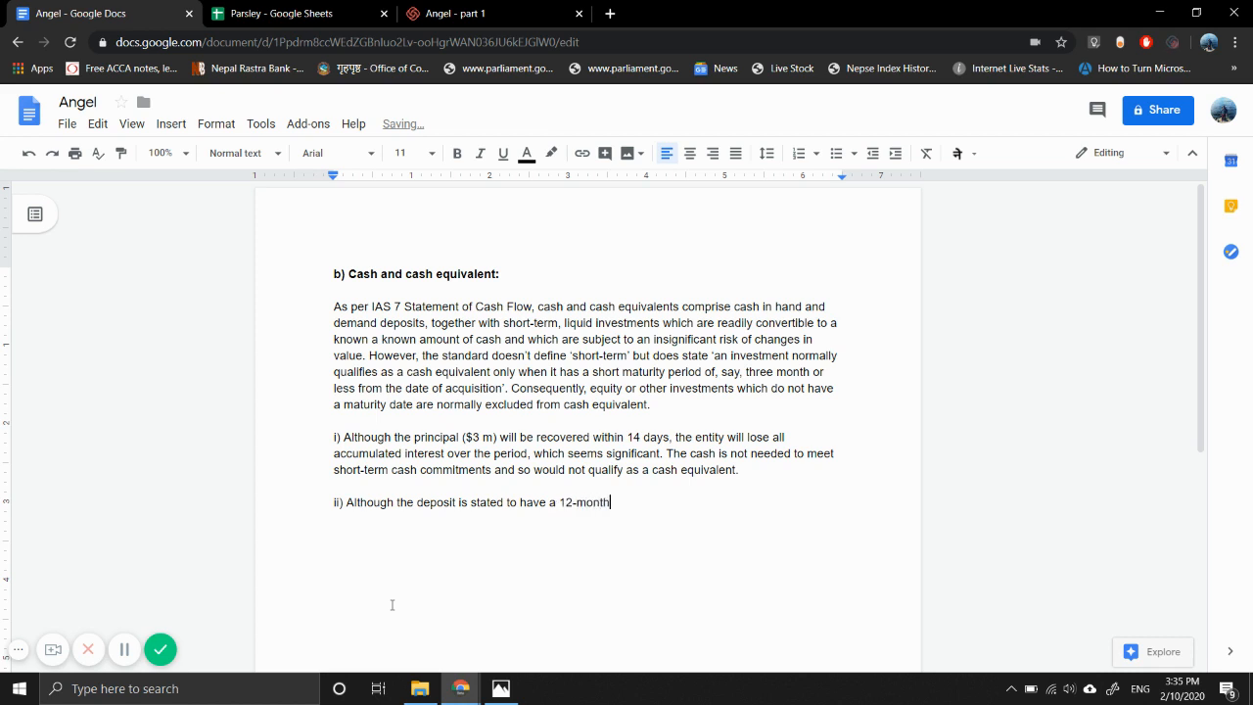
Finish the first sentence of item ii) with "maturity period, it can be withdrawn within 21 day's notice."
text( matury)
key(BackSpace)
key(BackSpace)
text(rity period, it can )
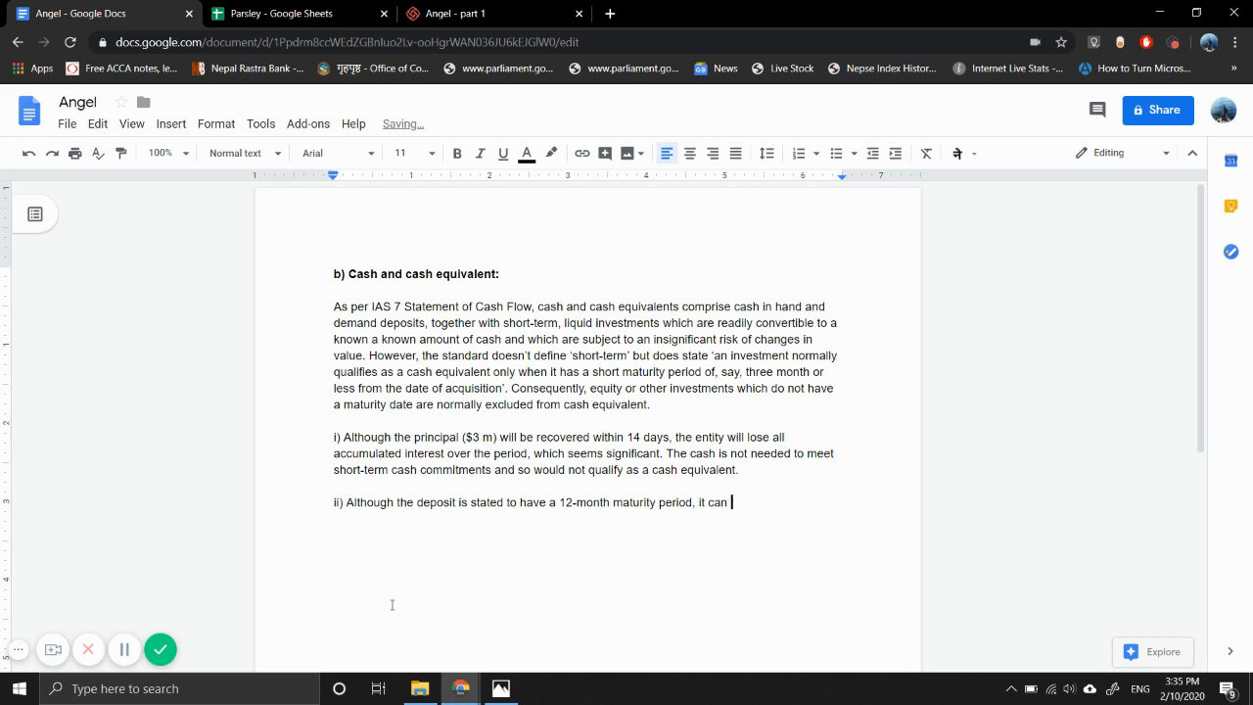
text(be withdrawn within 21 days)
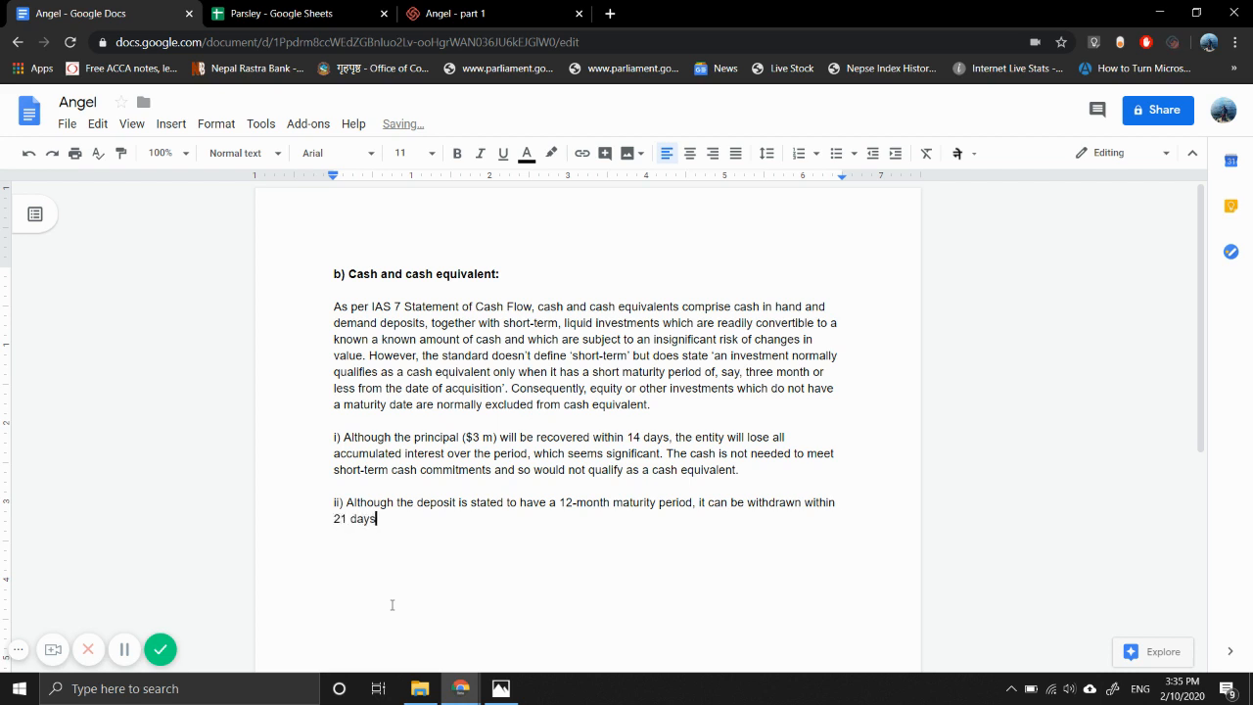
key(BackSpace)
text('s )
text(notice)
text(.)
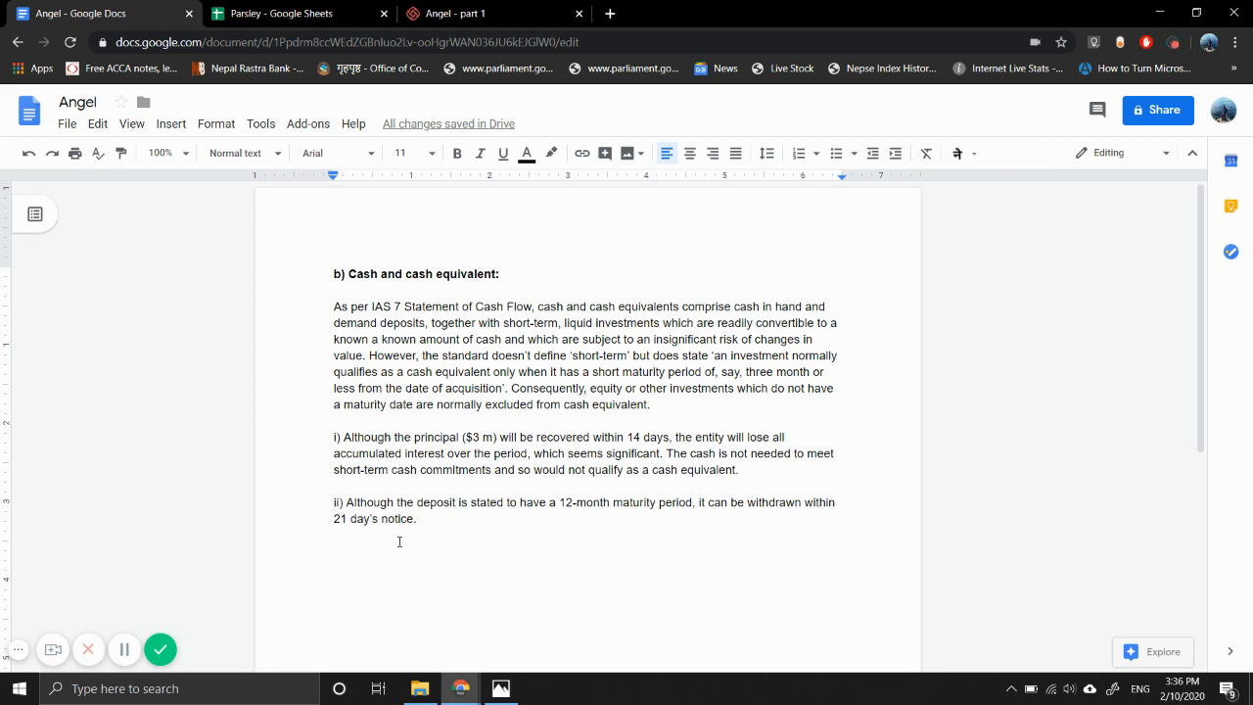
Begin a second sentence in item ii) with "Although this incurs a penalty"
text(Altho)
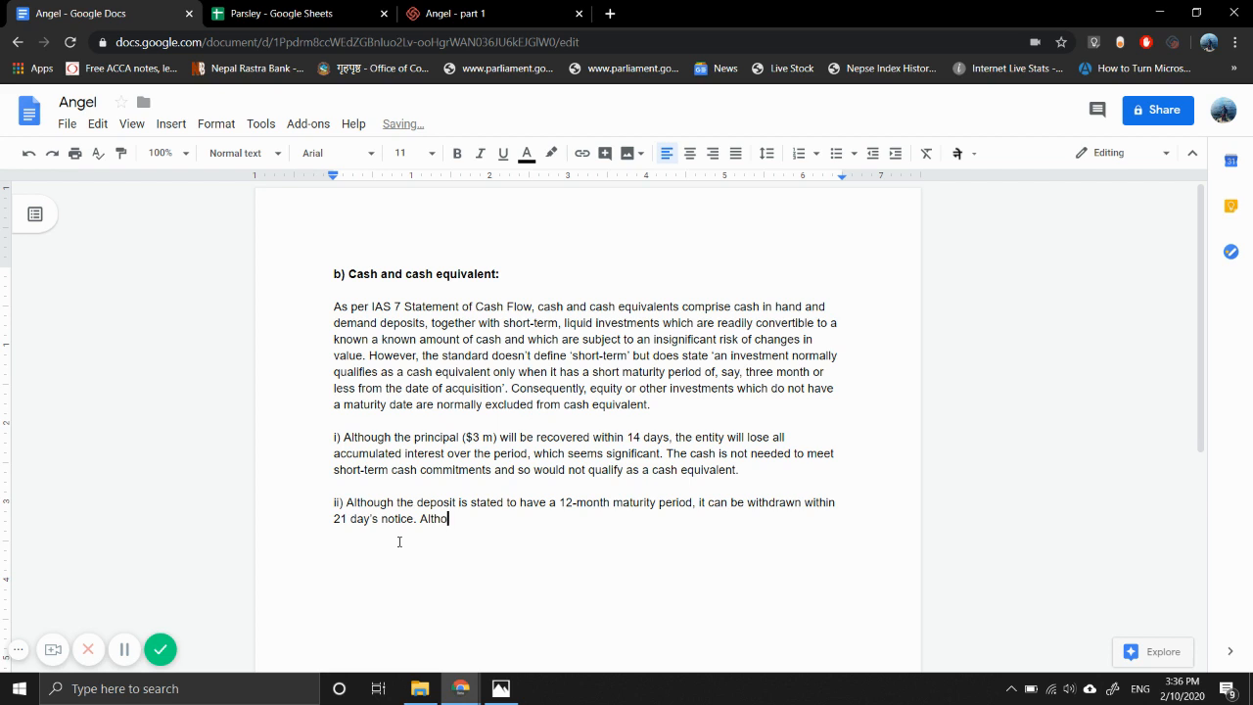
key(BackSpace)
text(ough thu)
key(BackSpace)
text(is incurs a penalty)
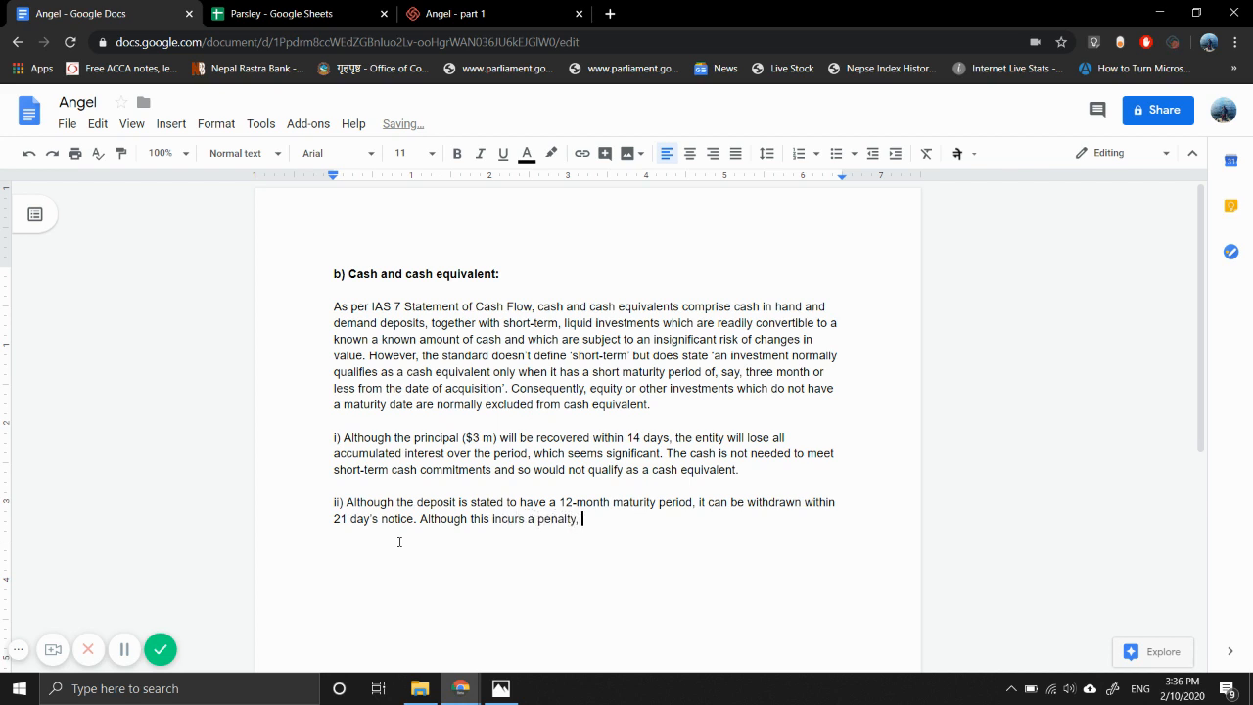
Continue item ii) with ", the reduction in the rate of interest from 3% to 2% is unlikely to be considered significant and is in line"
text(, the reduction in the rate)
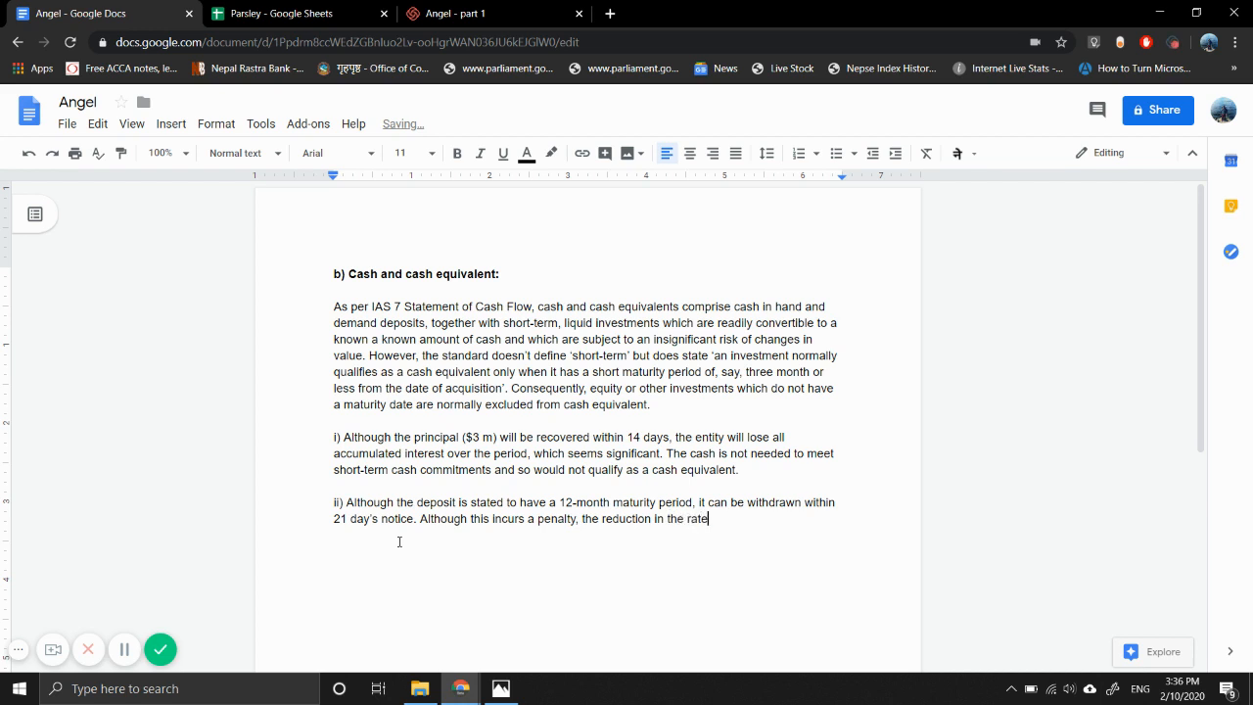
text( of interest )
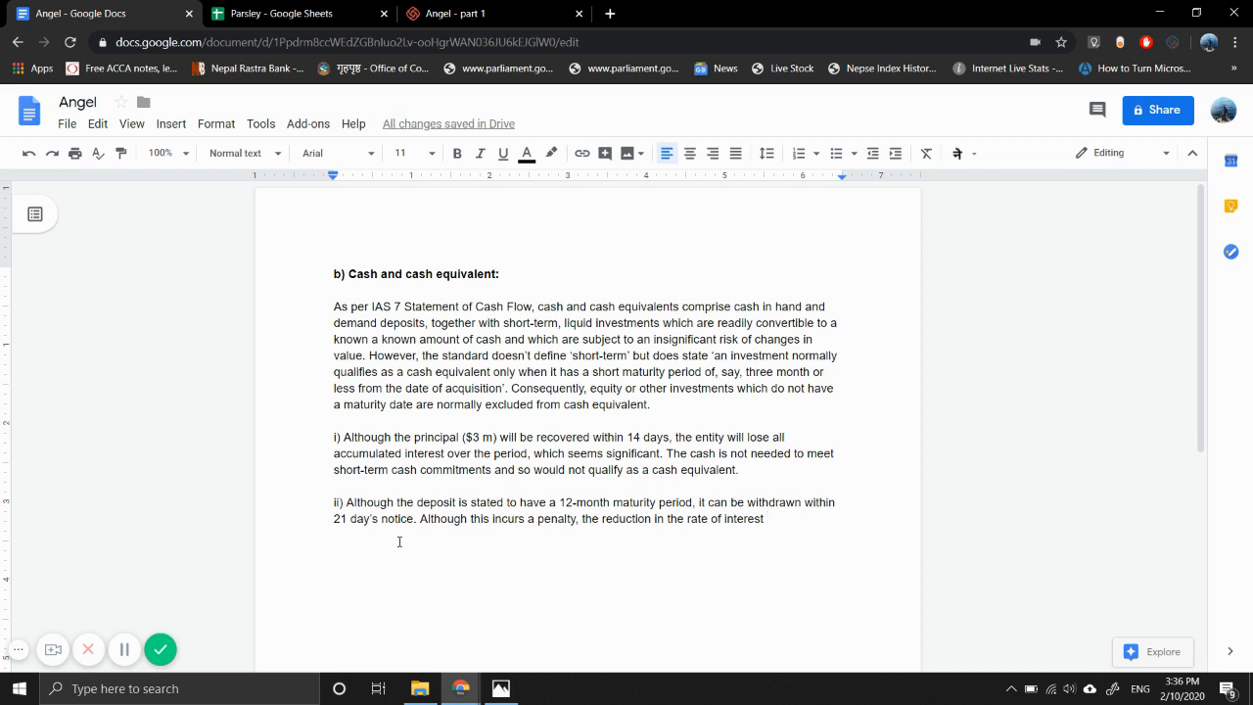
text(from 3% to )
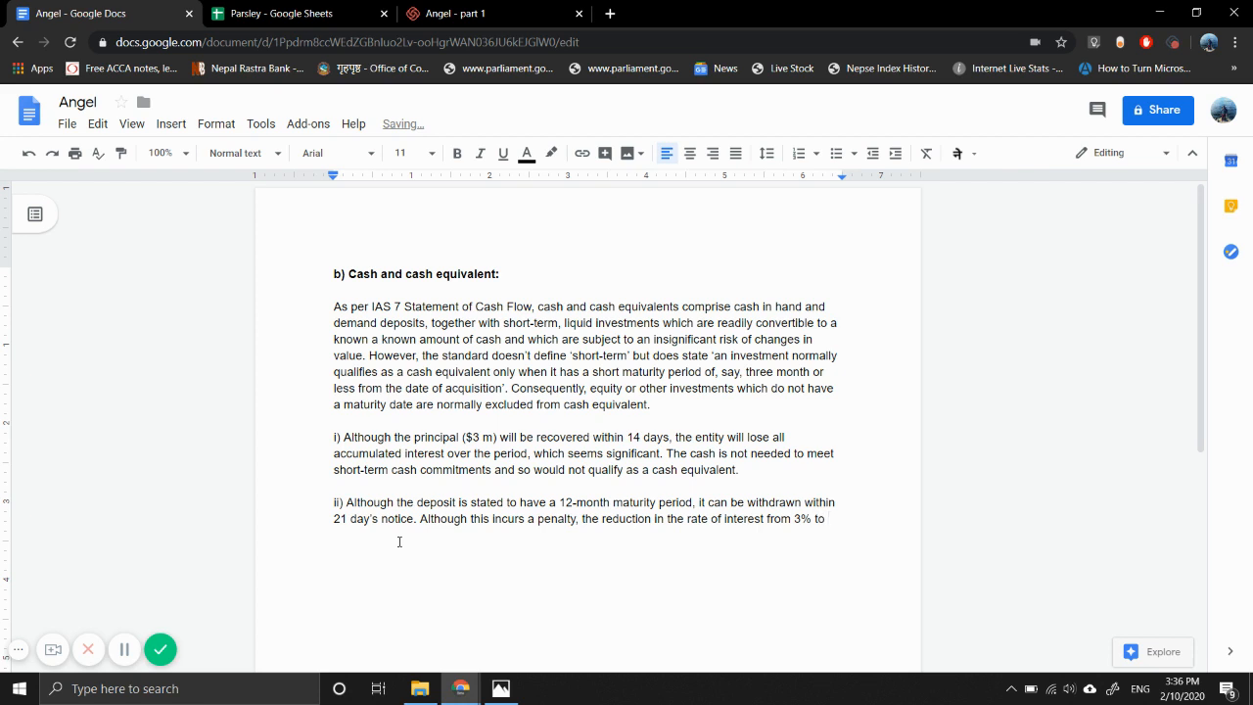
text(2% is unlikely to be considered sig)
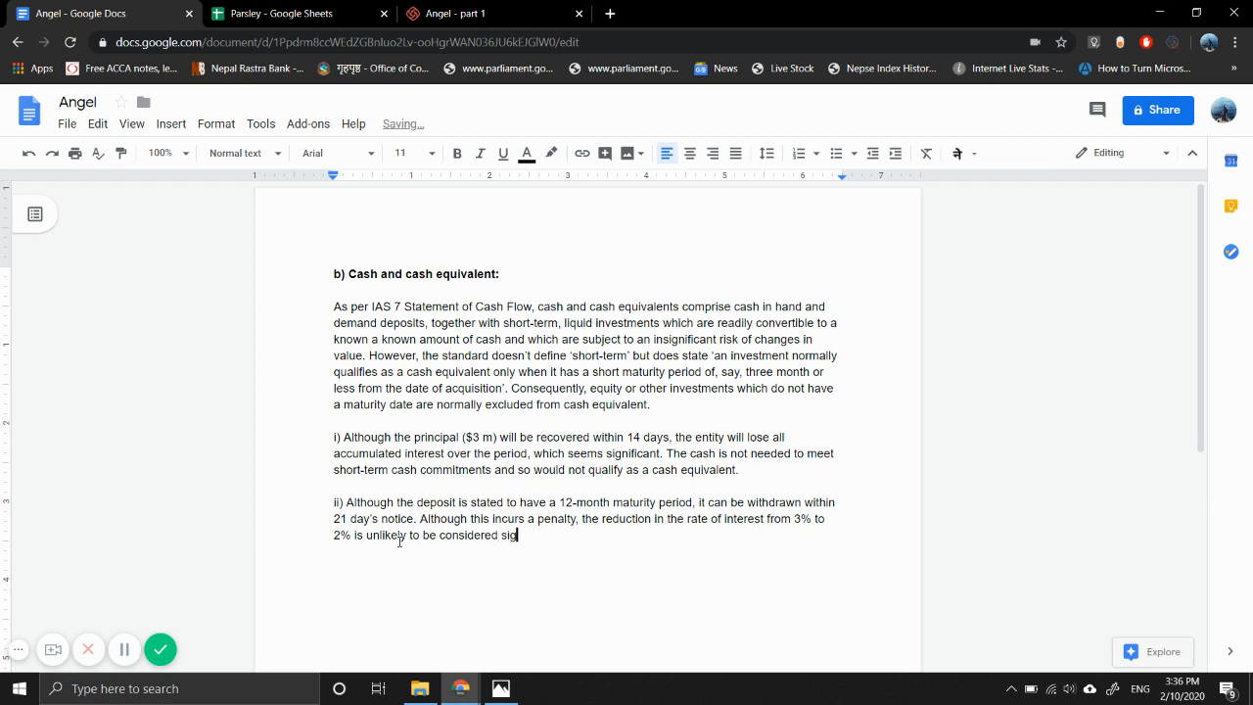
text(nificant and is in line )
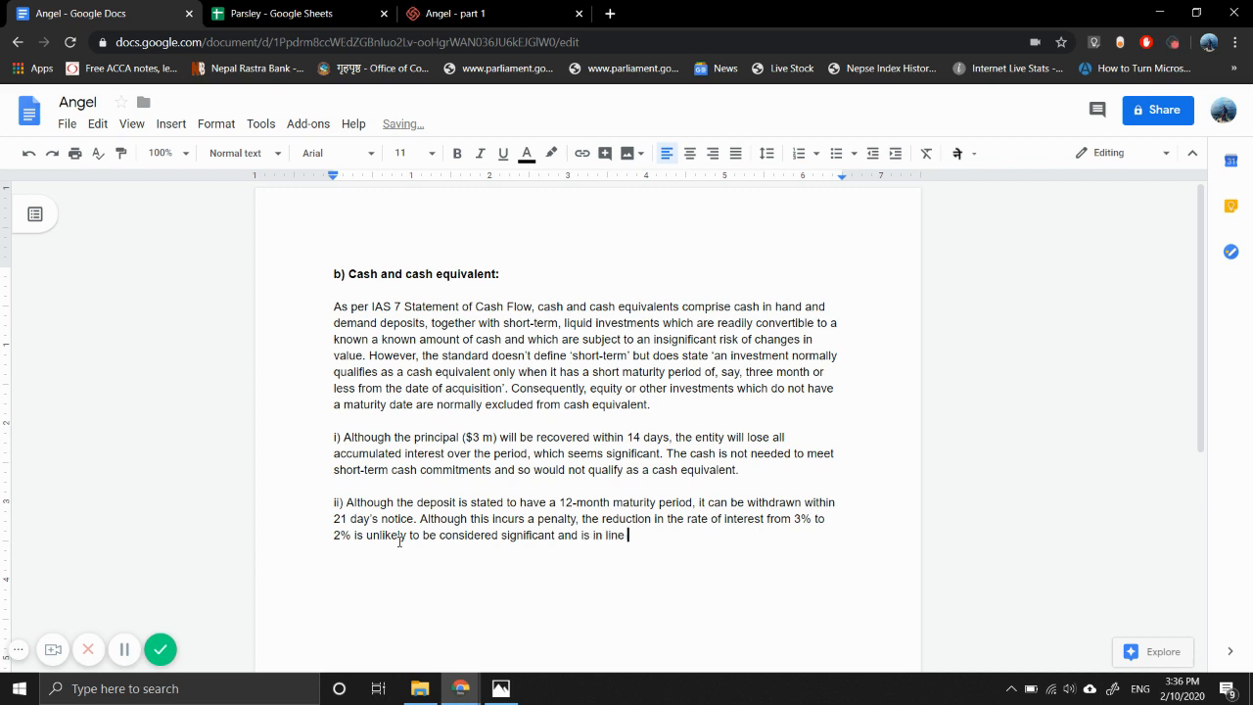
Finish the second sentence of item ii) with "with the bank's short-term deposit rate."
text(with)
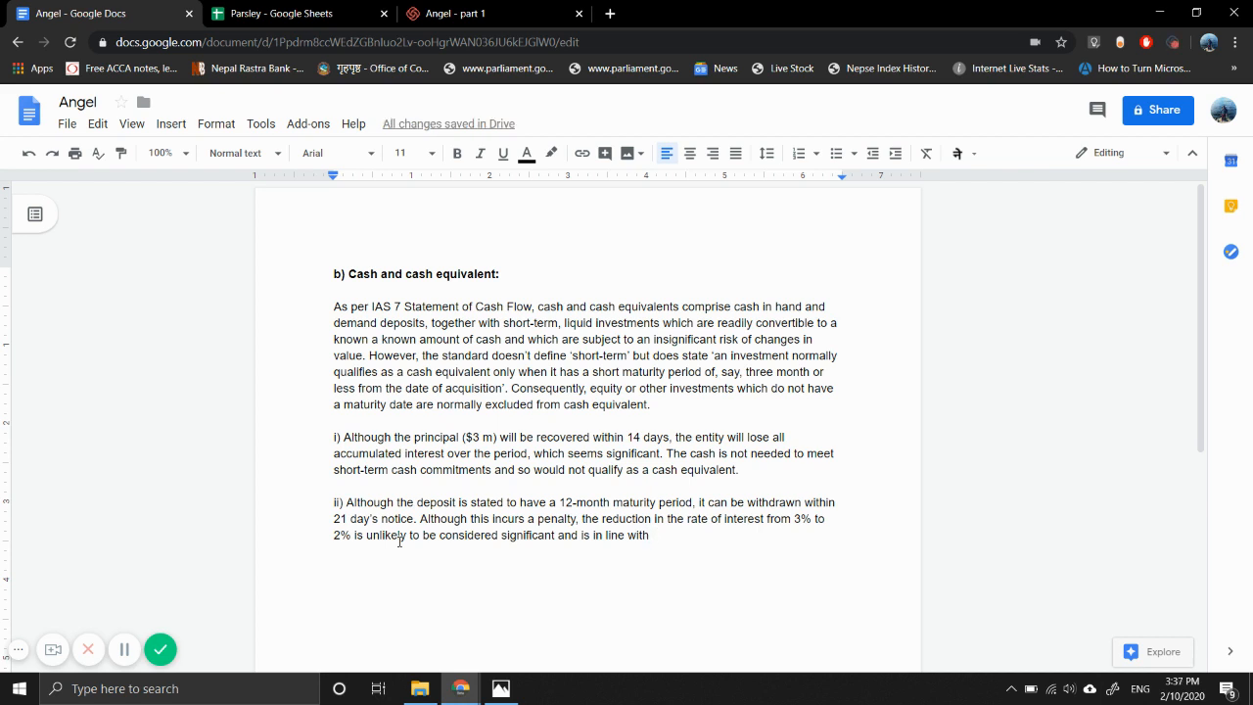
text( the ban)
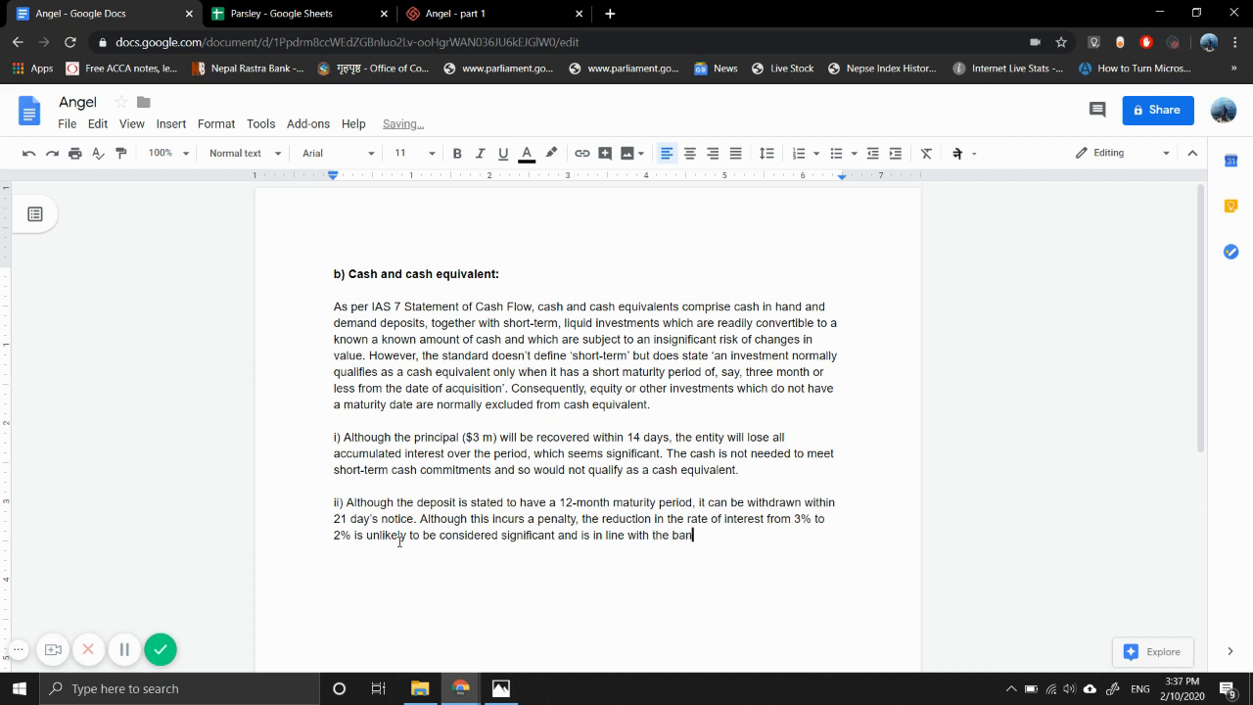
text(k's)
text( short-)
text(term de)
text(opis)
key(BackSpace)
key(BackSpace)
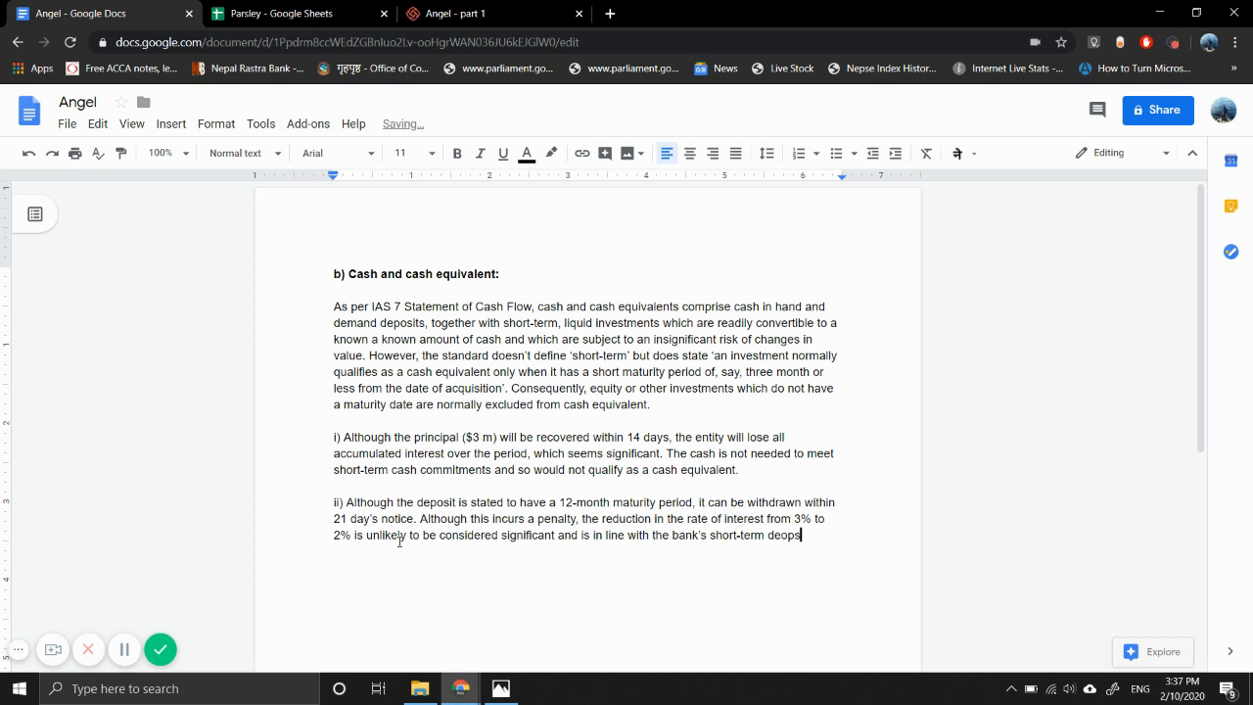
text(si)
key(BackSpace)
key(BackSpace)
key(BackSpace)
key(BackSpace)
text(posit rate.)
Switch to Photos to review the terms of deposit (ii) in the exam question, and return to the Google Docs answer
mouse_move(500, 688)
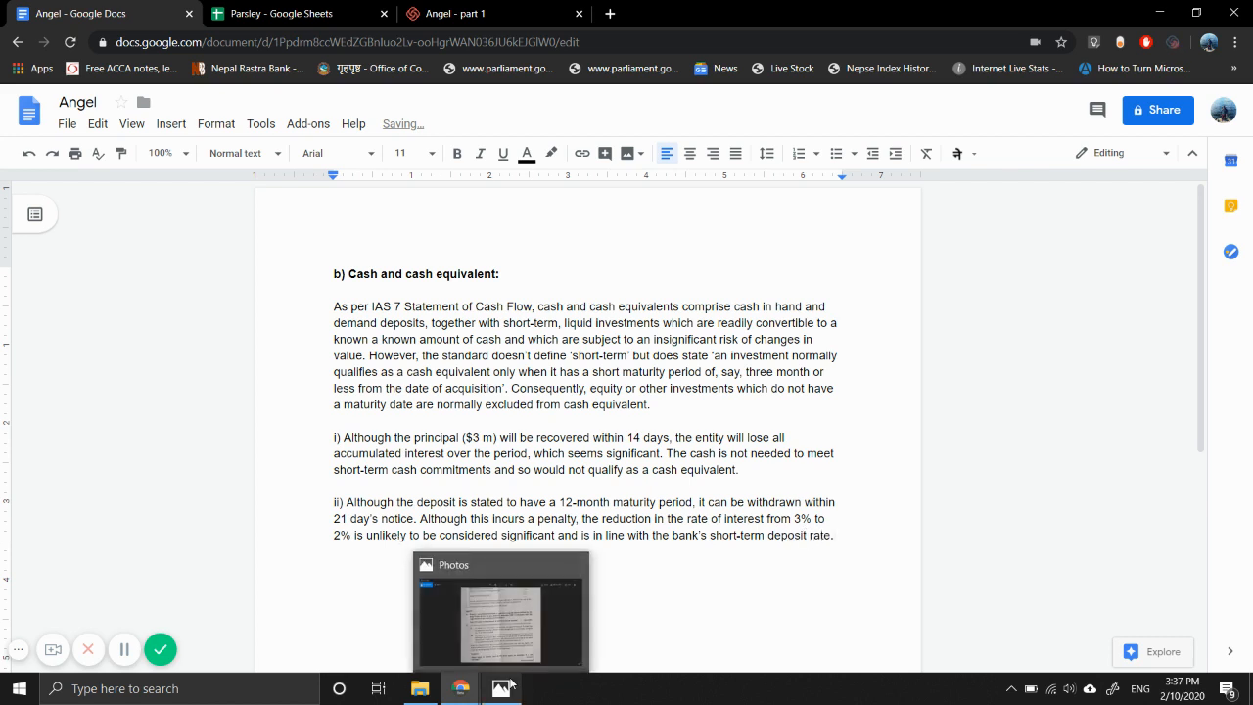
click(475, 604)
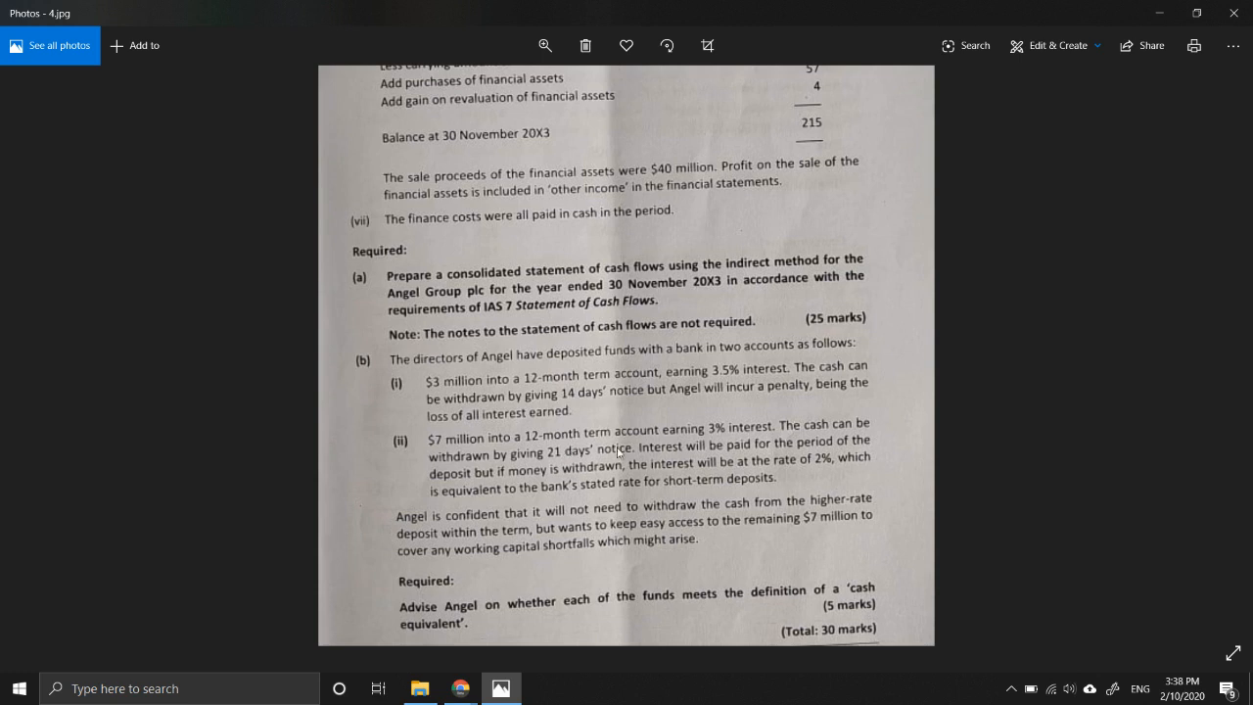
mouse_move(458, 691)
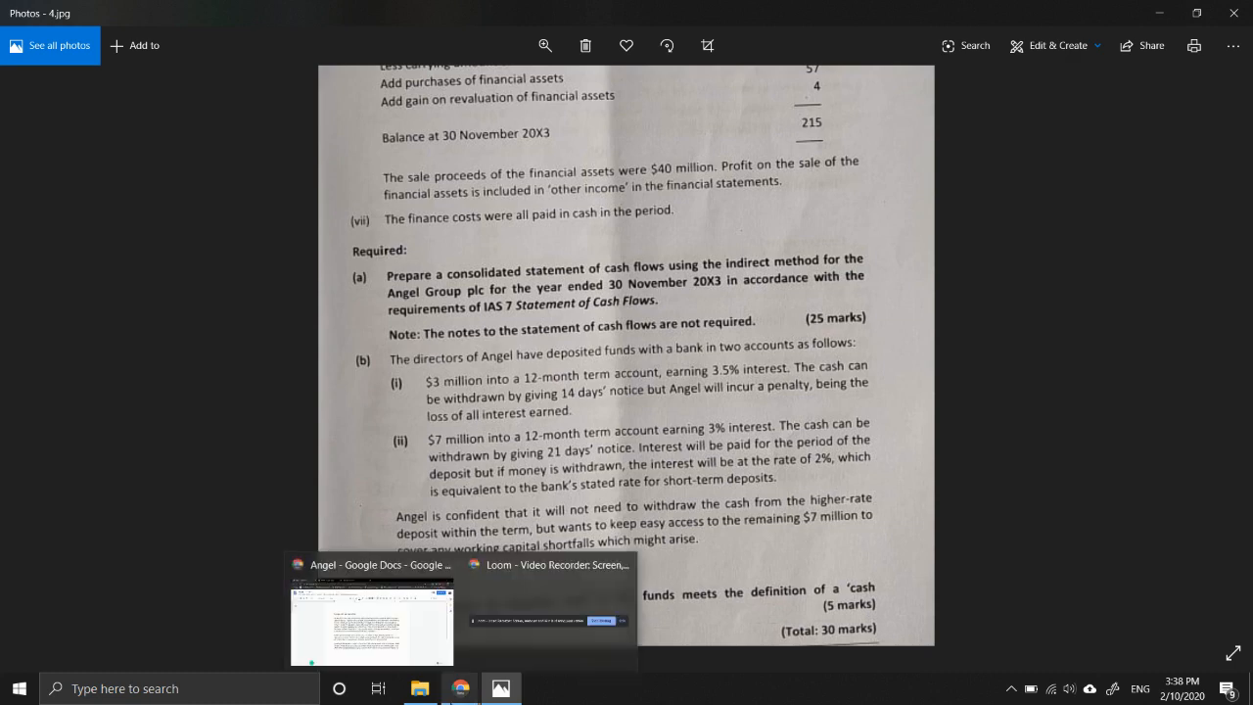
click(437, 646)
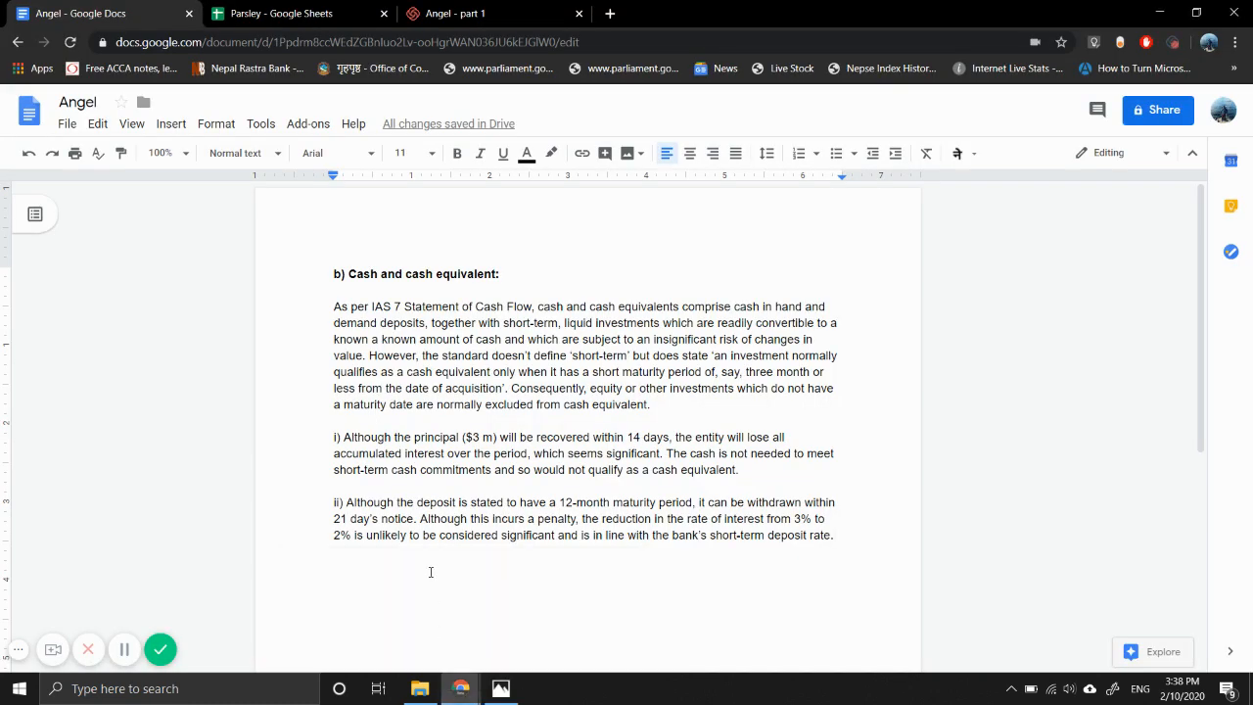
Begin a third sentence in item ii) with "The intention of management is to keep these funds available"
key(Return)
text(T)
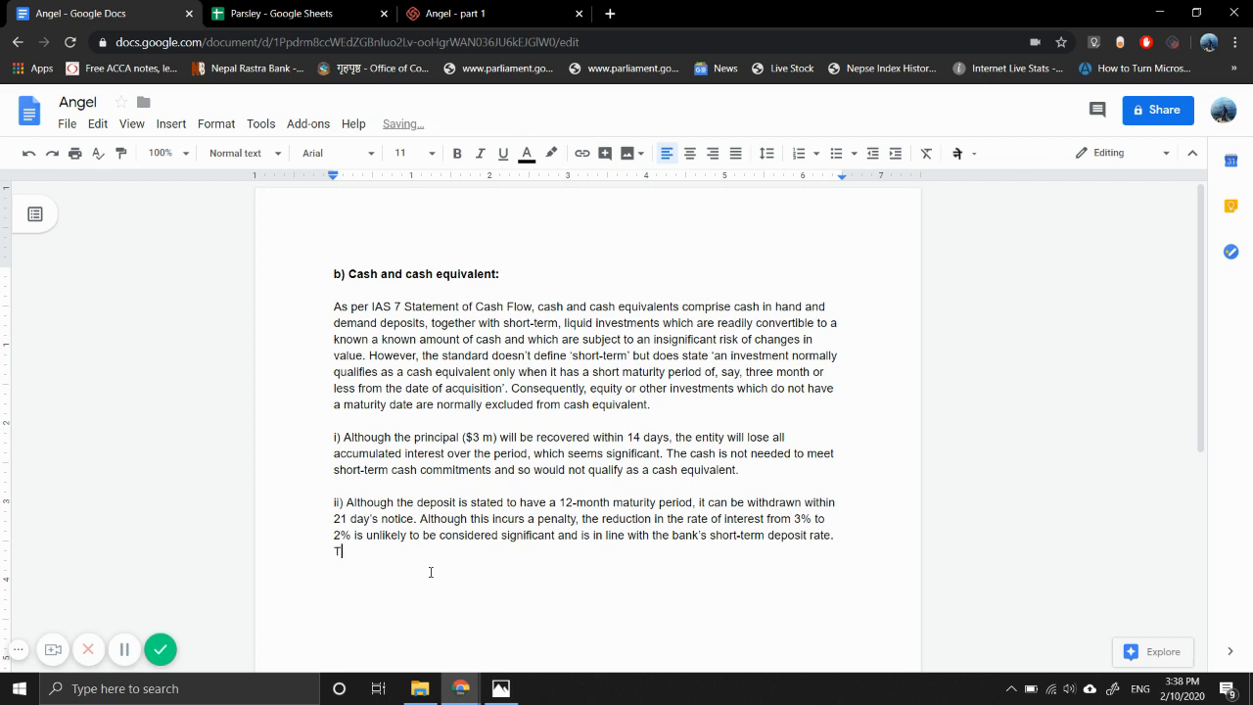
text(he intention of)
text(managemn)
key(BackSpace)
text(ent is to keep )
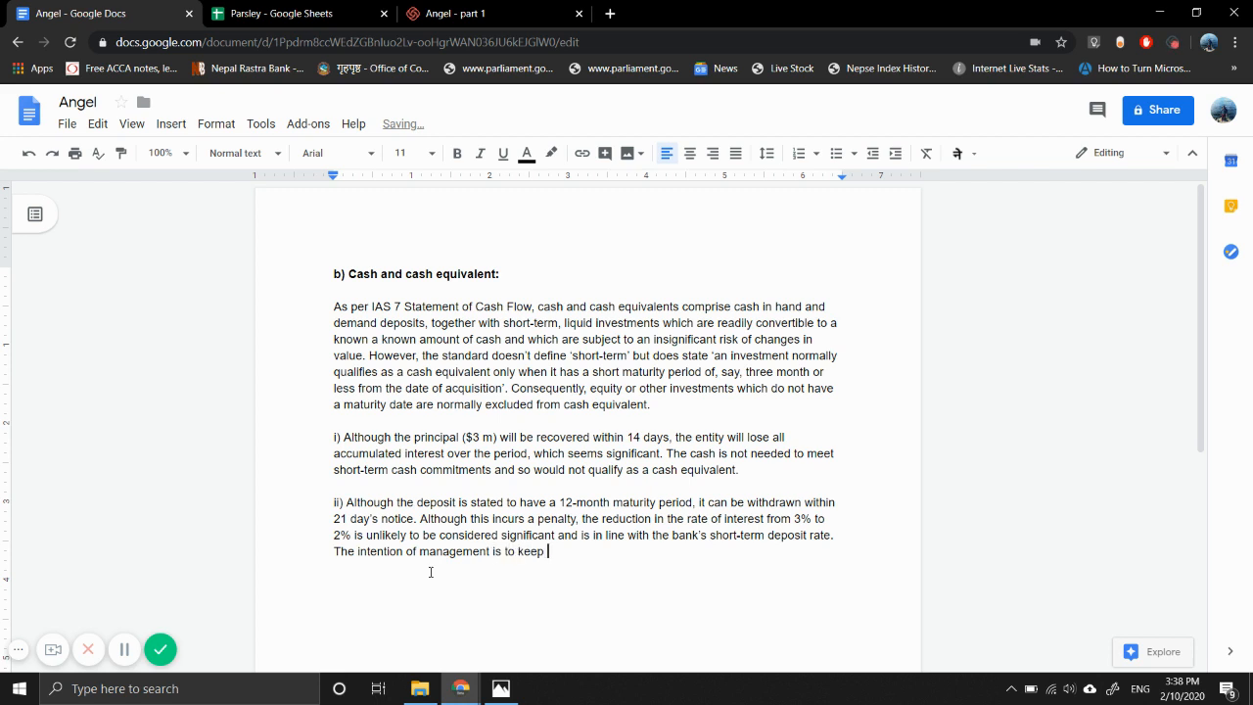
text(these funds avai)
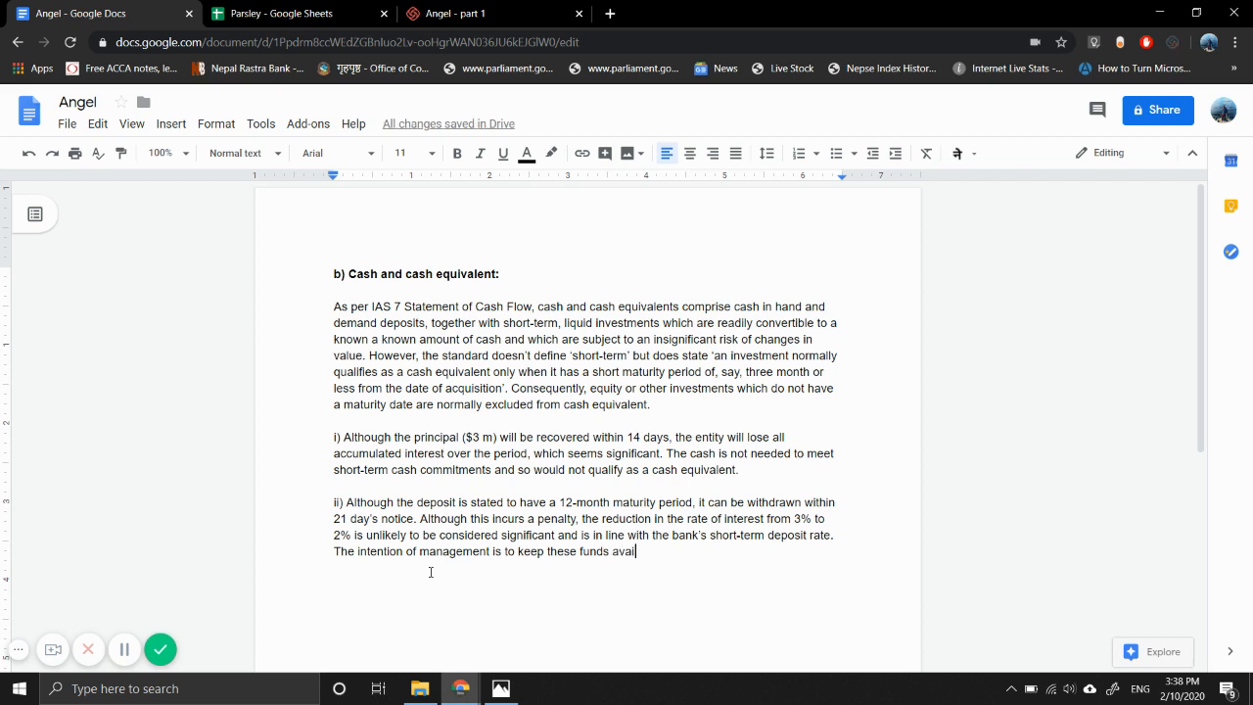
text(lable )
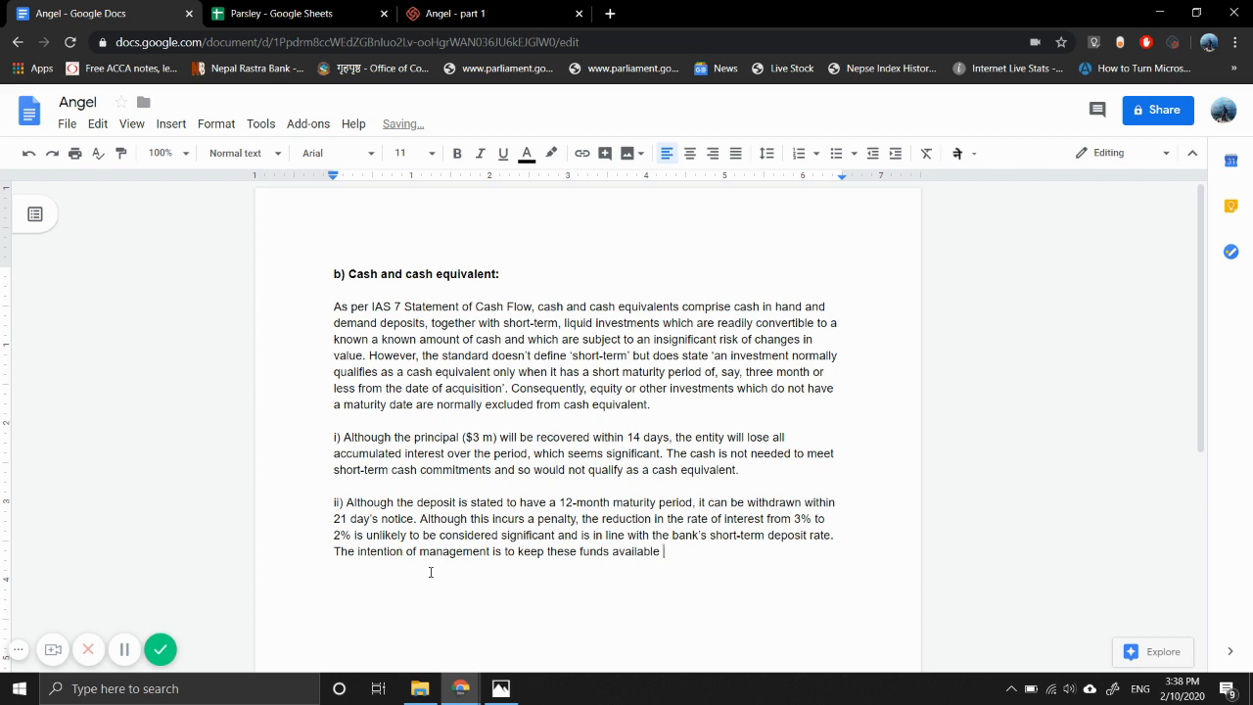
Finish the sentence in item ii) with "for shot-term cash needs and so this deposit is likely to qualify as cash equivalent."
text(for shot-term d)
key(BackSpace)
text(cash)
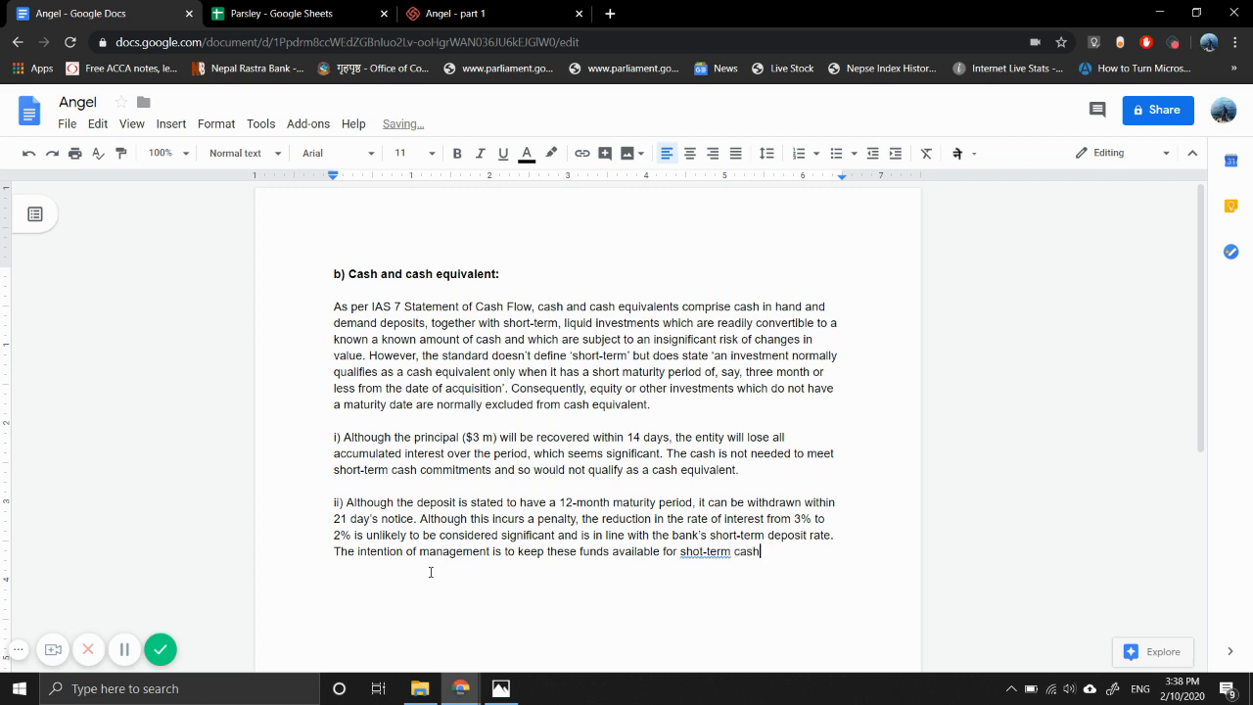
text( needs and so this dep)
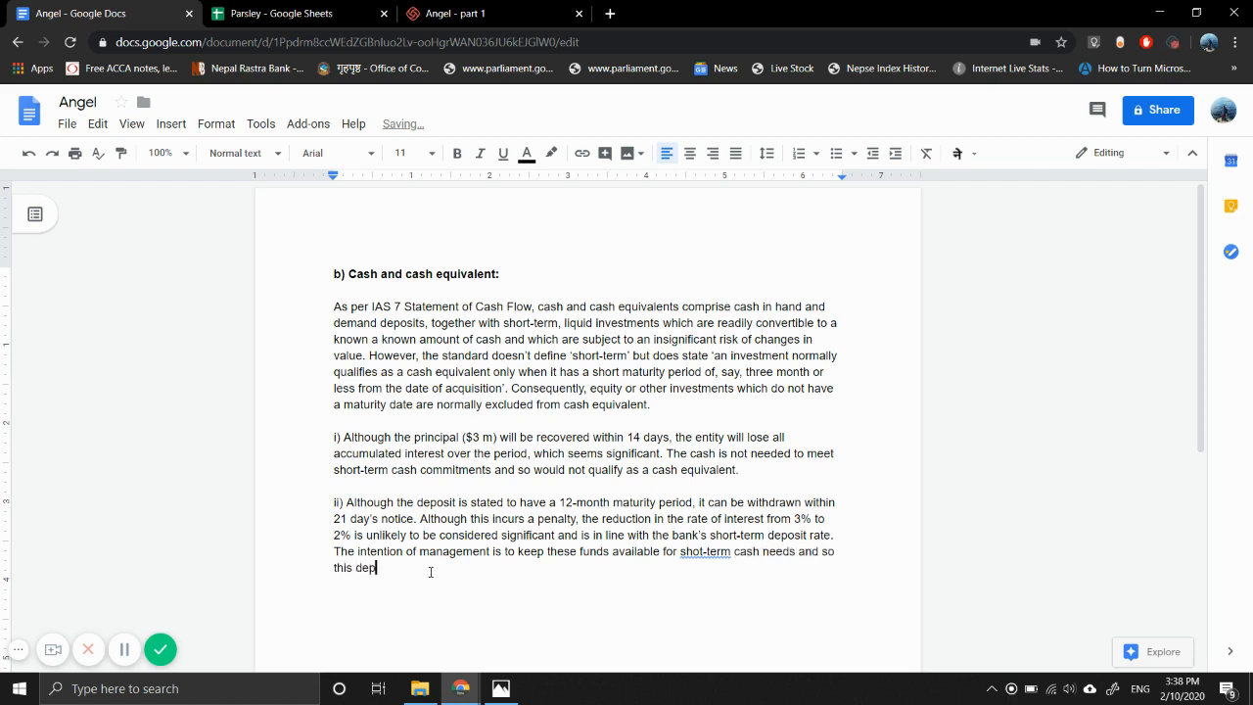
text(osit is likely to qualify as cash )
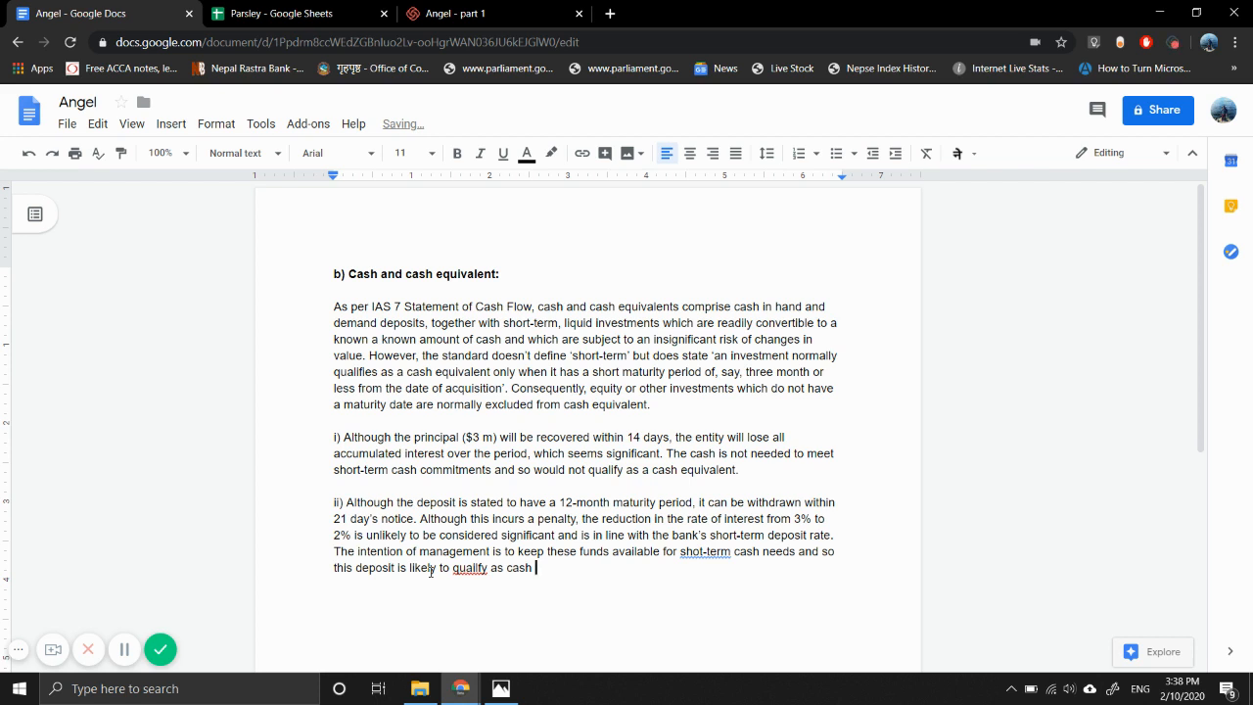
text(equivalent.)
Correct the flagged misspellings in item ii) to the suggested "short-term" and "qualify", and return to the end of the paragraph
click(689, 551)
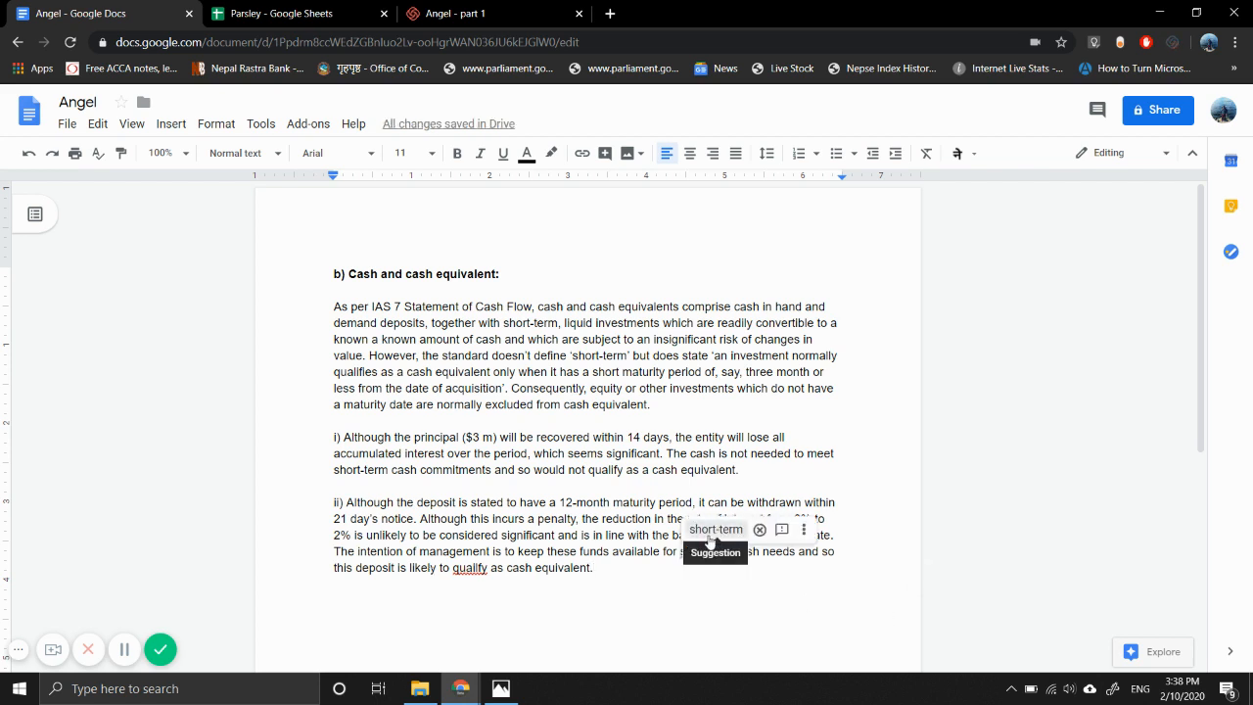
click(721, 526)
click(470, 568)
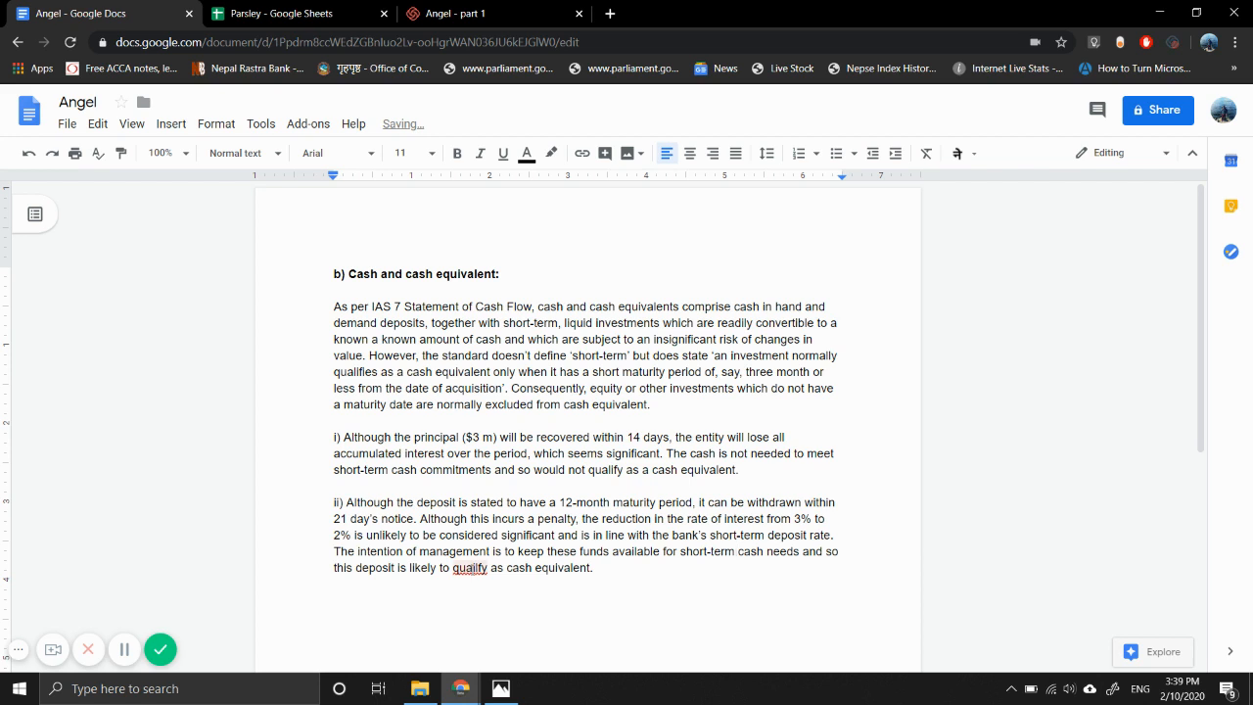
click(474, 546)
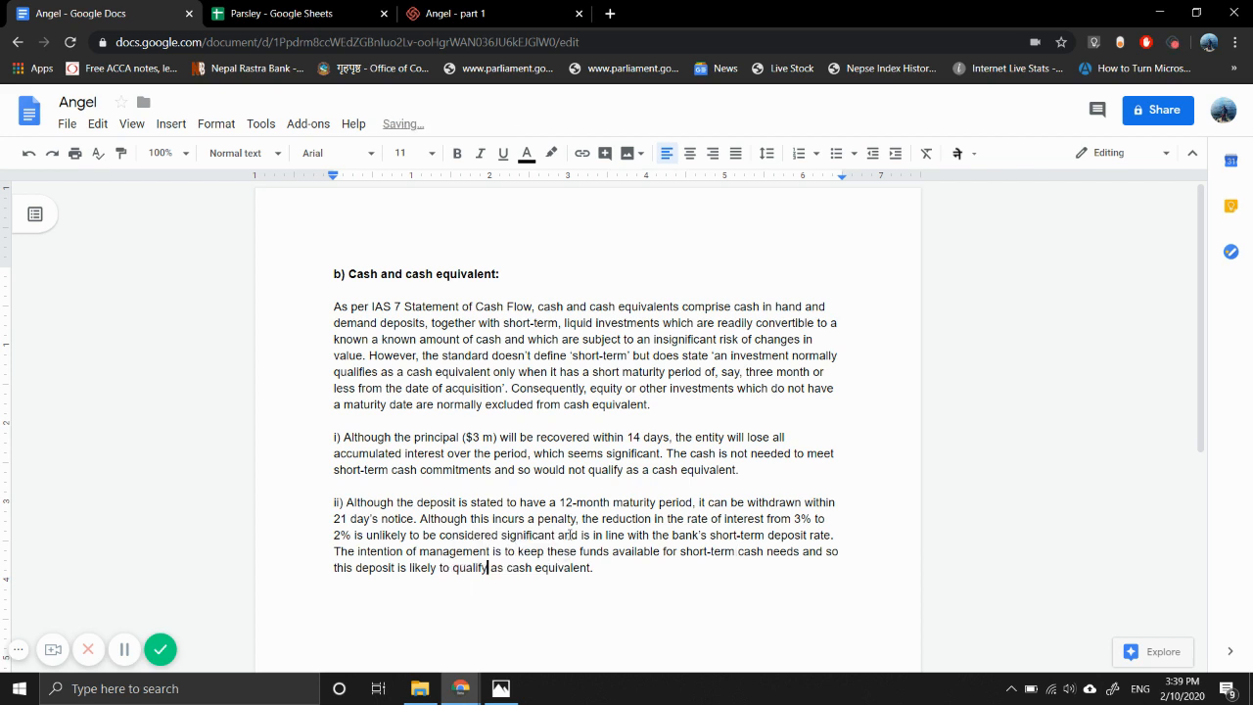
click(607, 570)
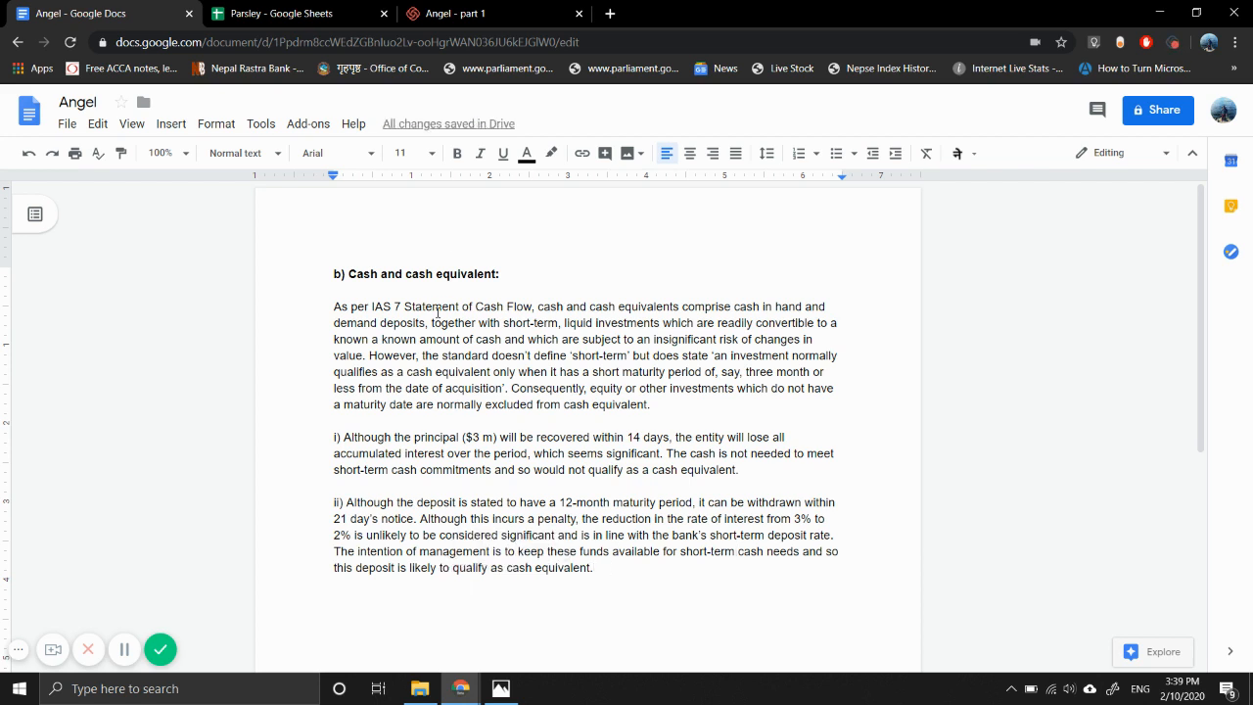